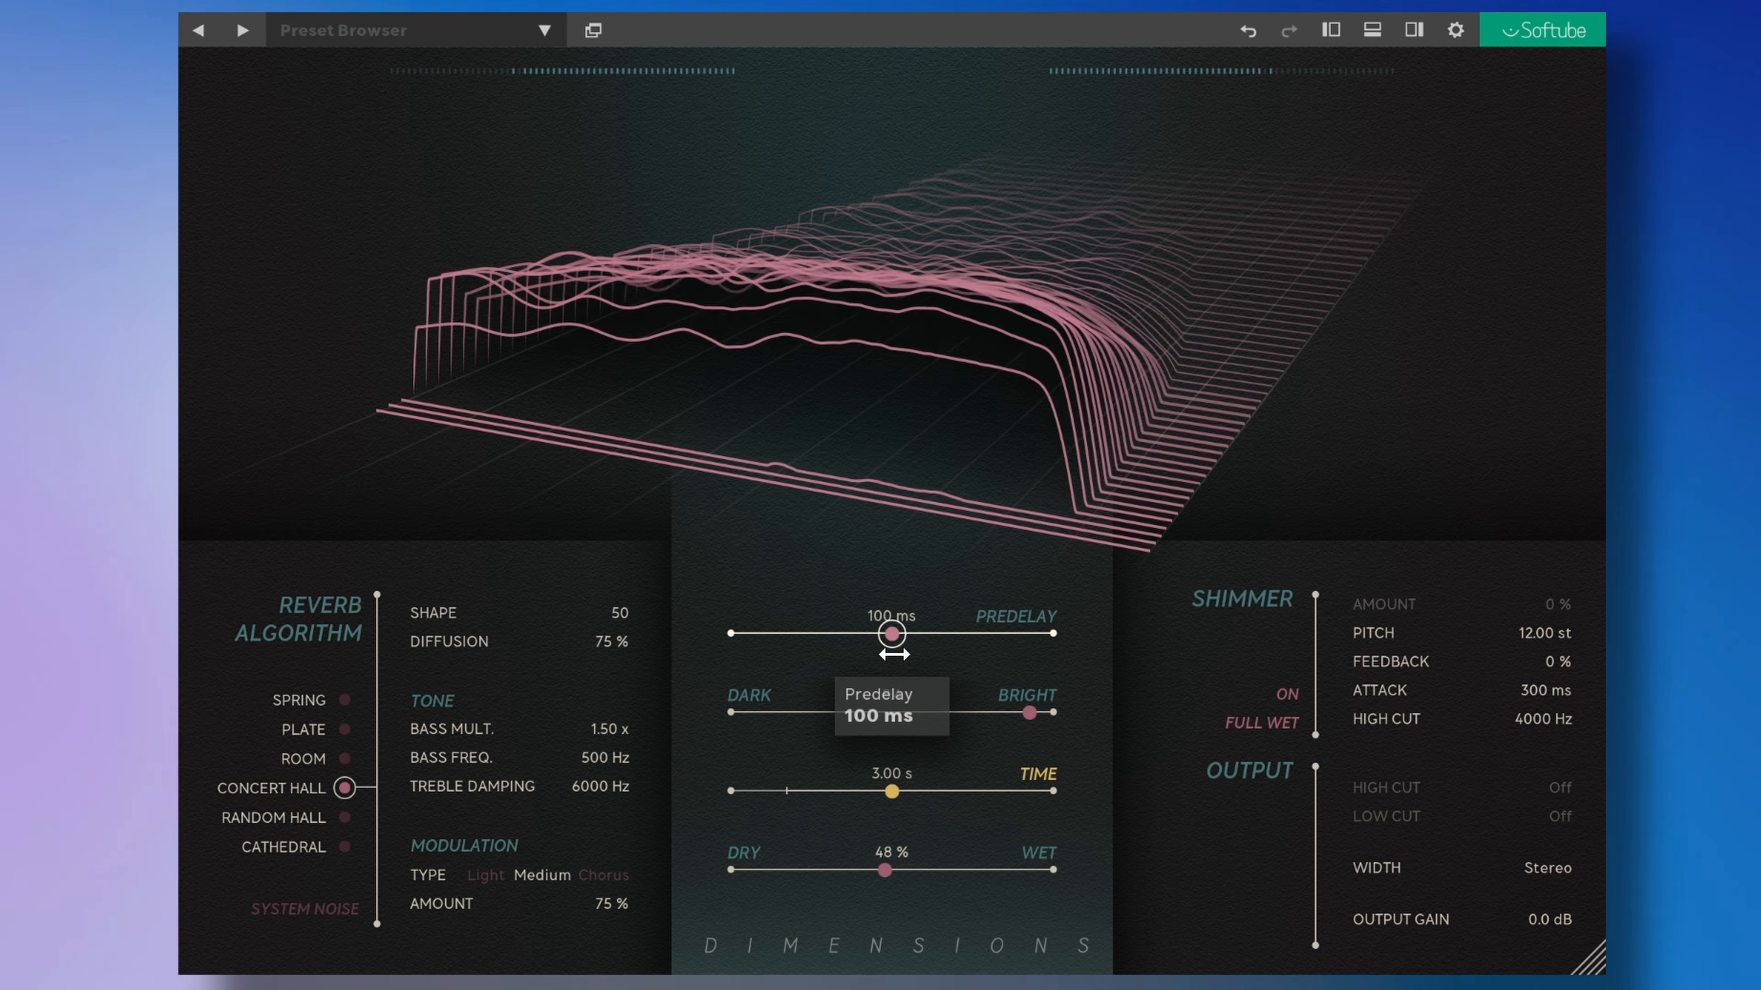
# Step: Adjust the reverb's Dry/Wet and Time sliders
pyautogui.moveTo(893, 871); pyautogui.dragTo(842, 874)
pyautogui.moveTo(892, 791); pyautogui.dragTo(1053, 825)
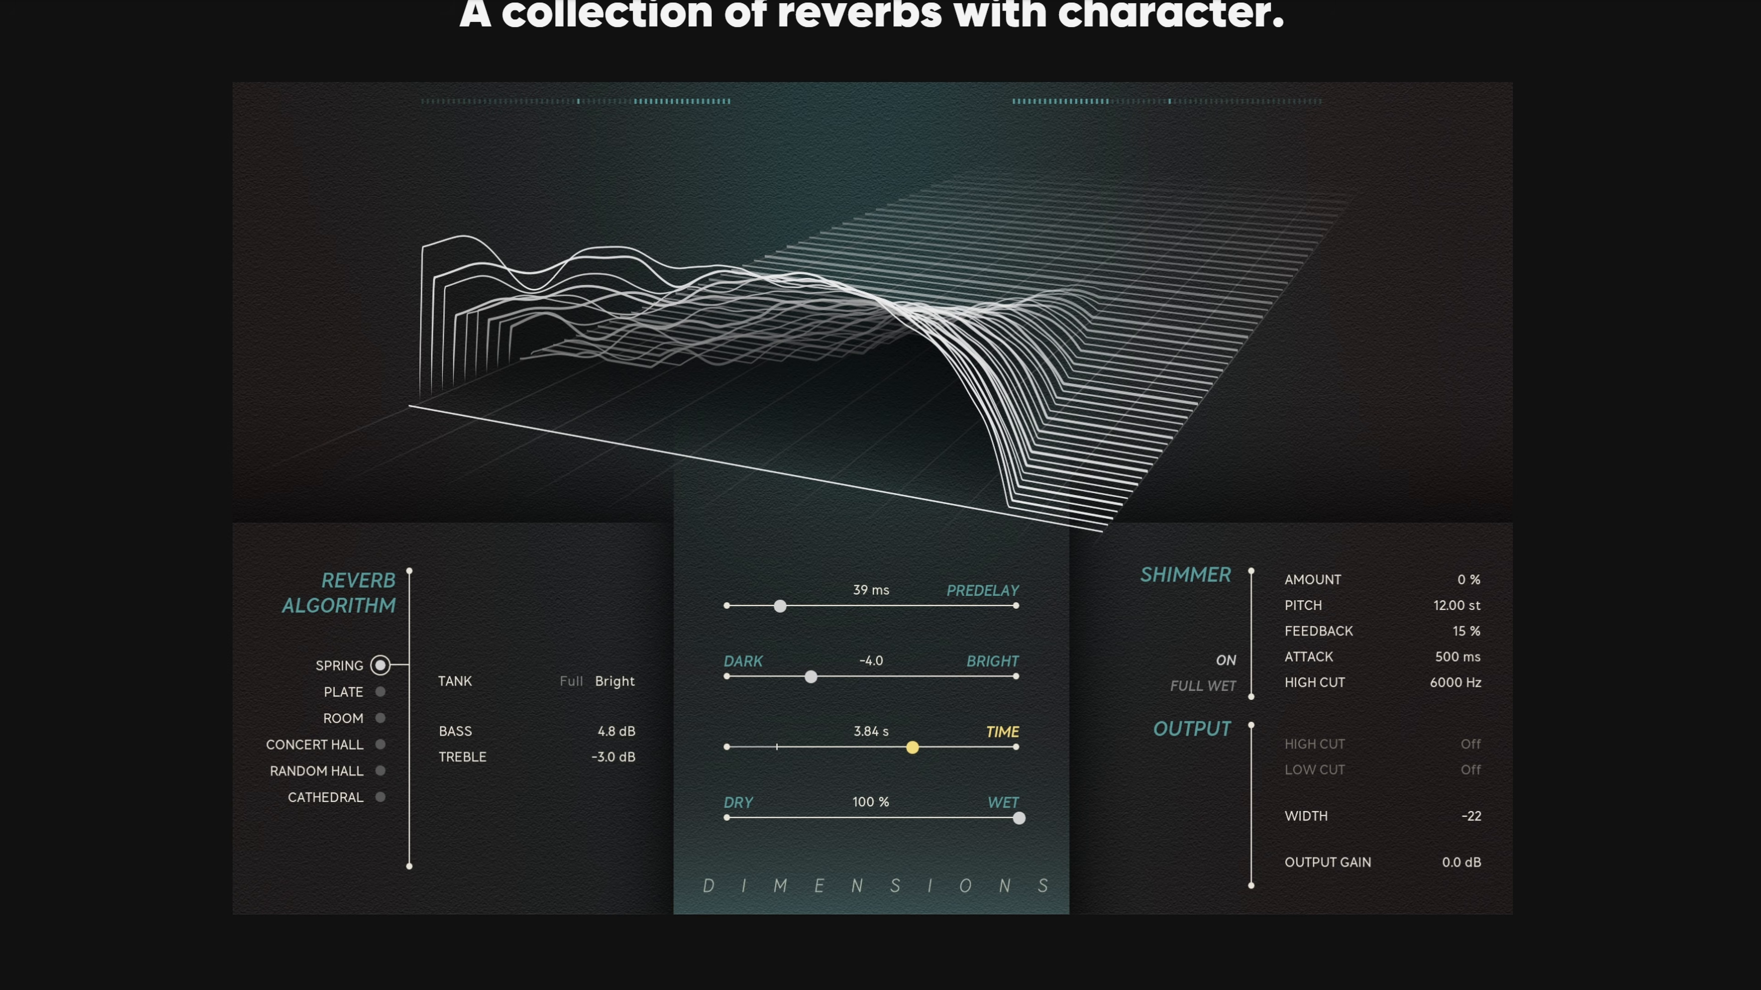
# Step: Review the Dimensions product page and the list of installed plug-ins
pyautogui.scroll(-8, 880, 486)
pyautogui.scroll(-2, 881, 485)
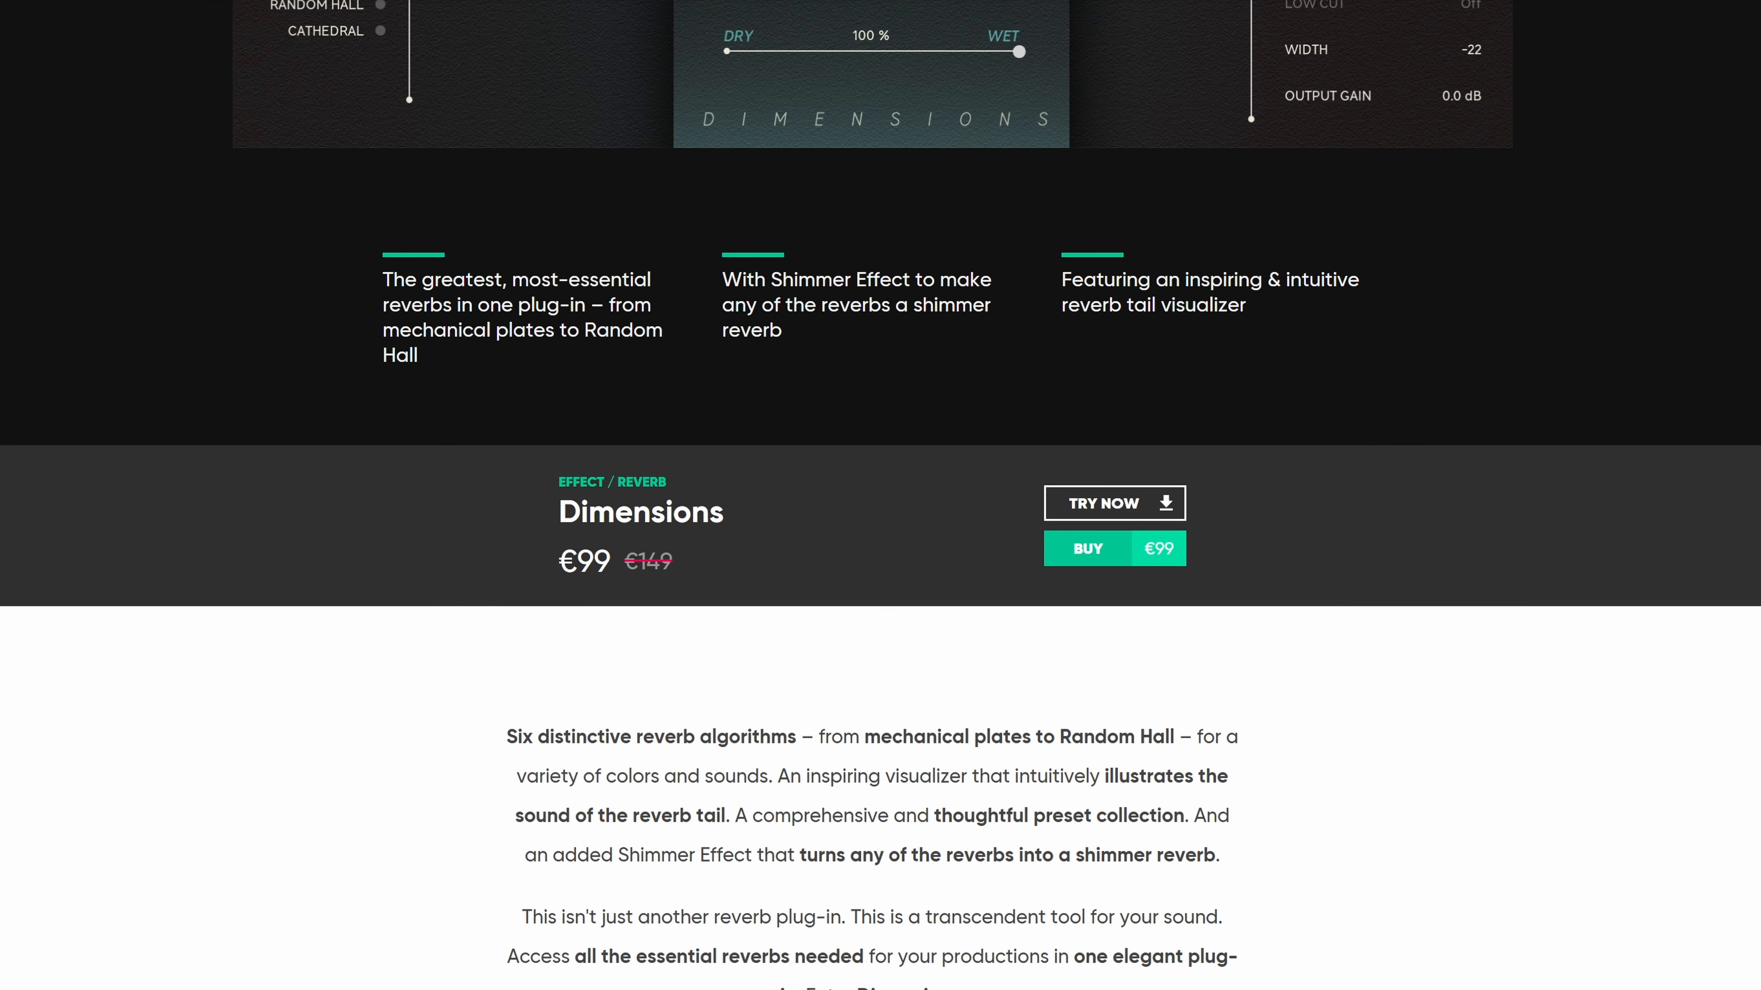
pyautogui.moveTo(560, 566); pyautogui.dragTo(693, 568)
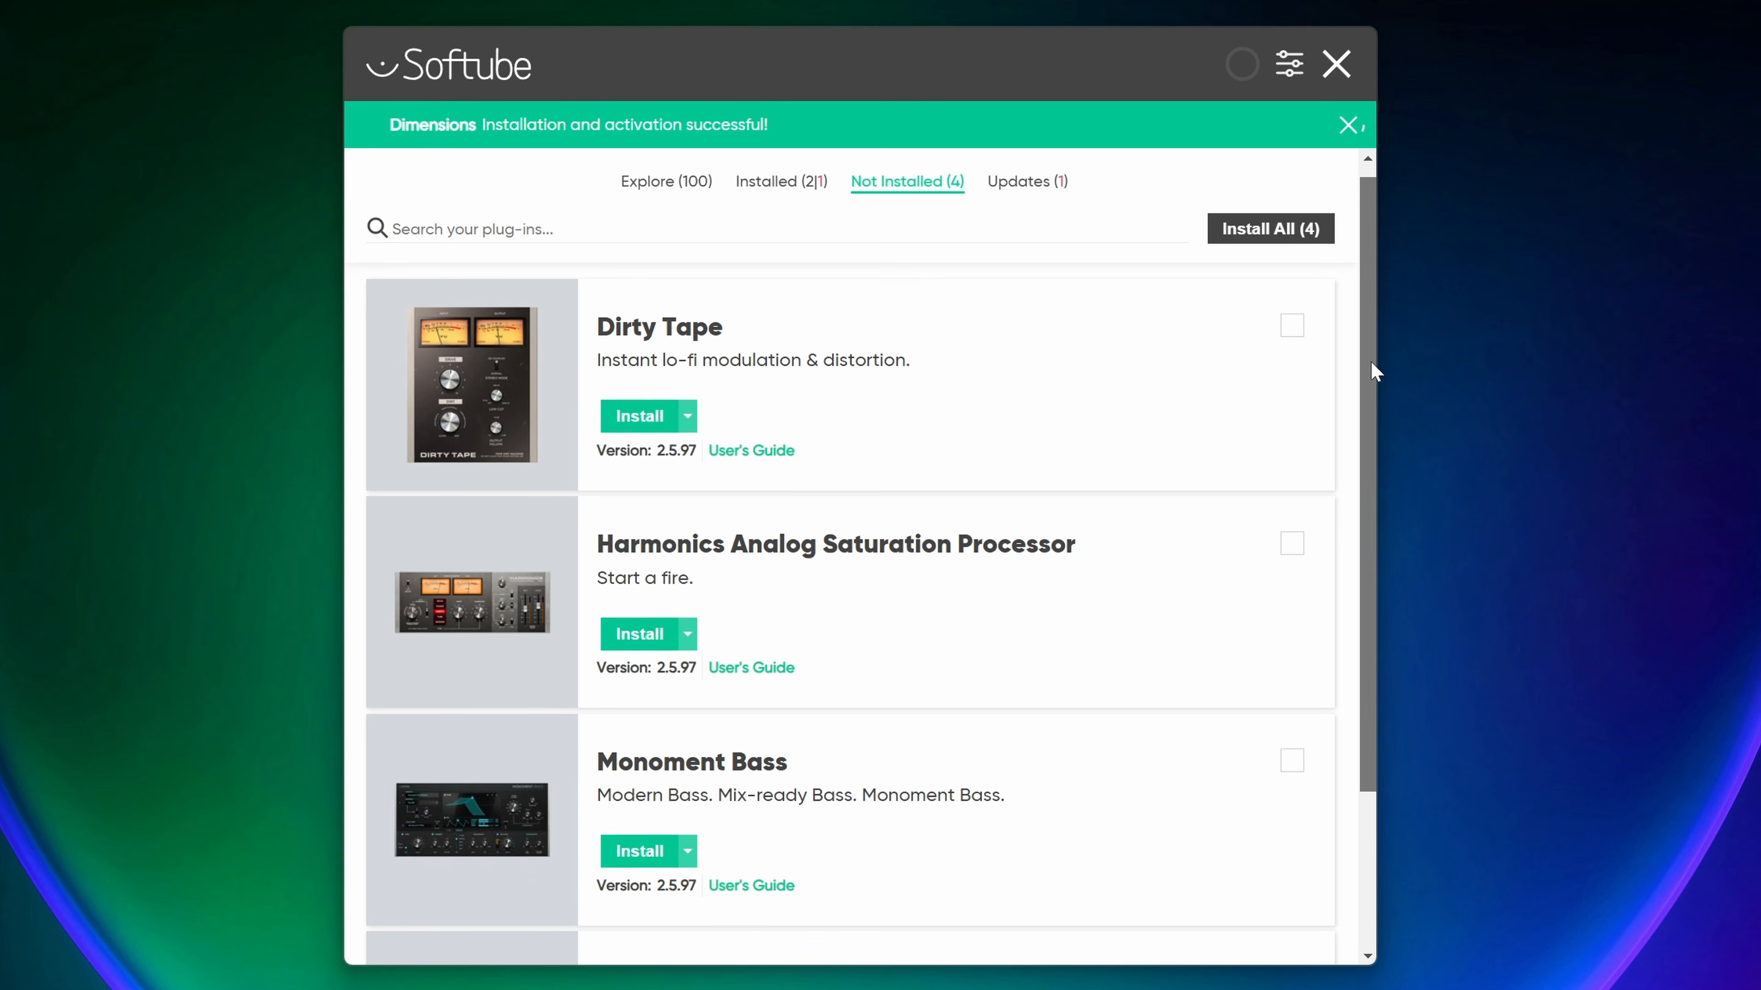
pyautogui.click(774, 142)
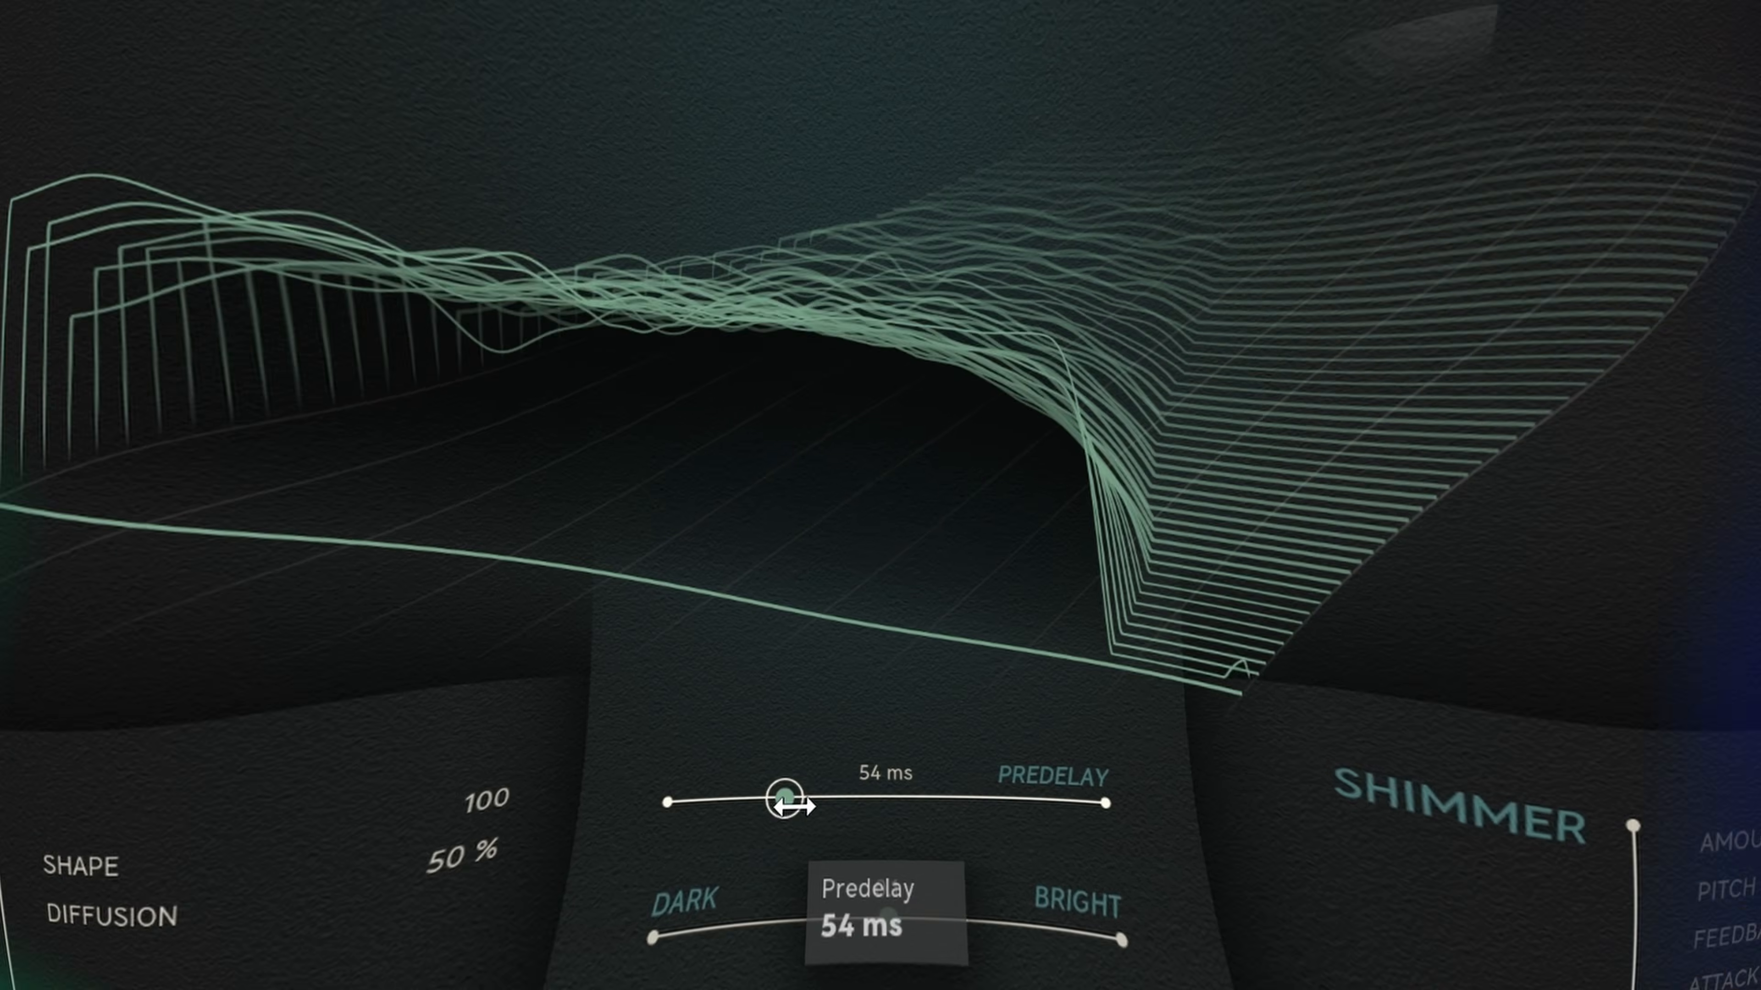
# Step: Set the Cathedral algorithm's Treble Mult. to 0.70 x and adjust its decay time
pyautogui.moveTo(775, 787); pyautogui.dragTo(655, 860)
pyautogui.moveTo(888, 922); pyautogui.dragTo(929, 971)
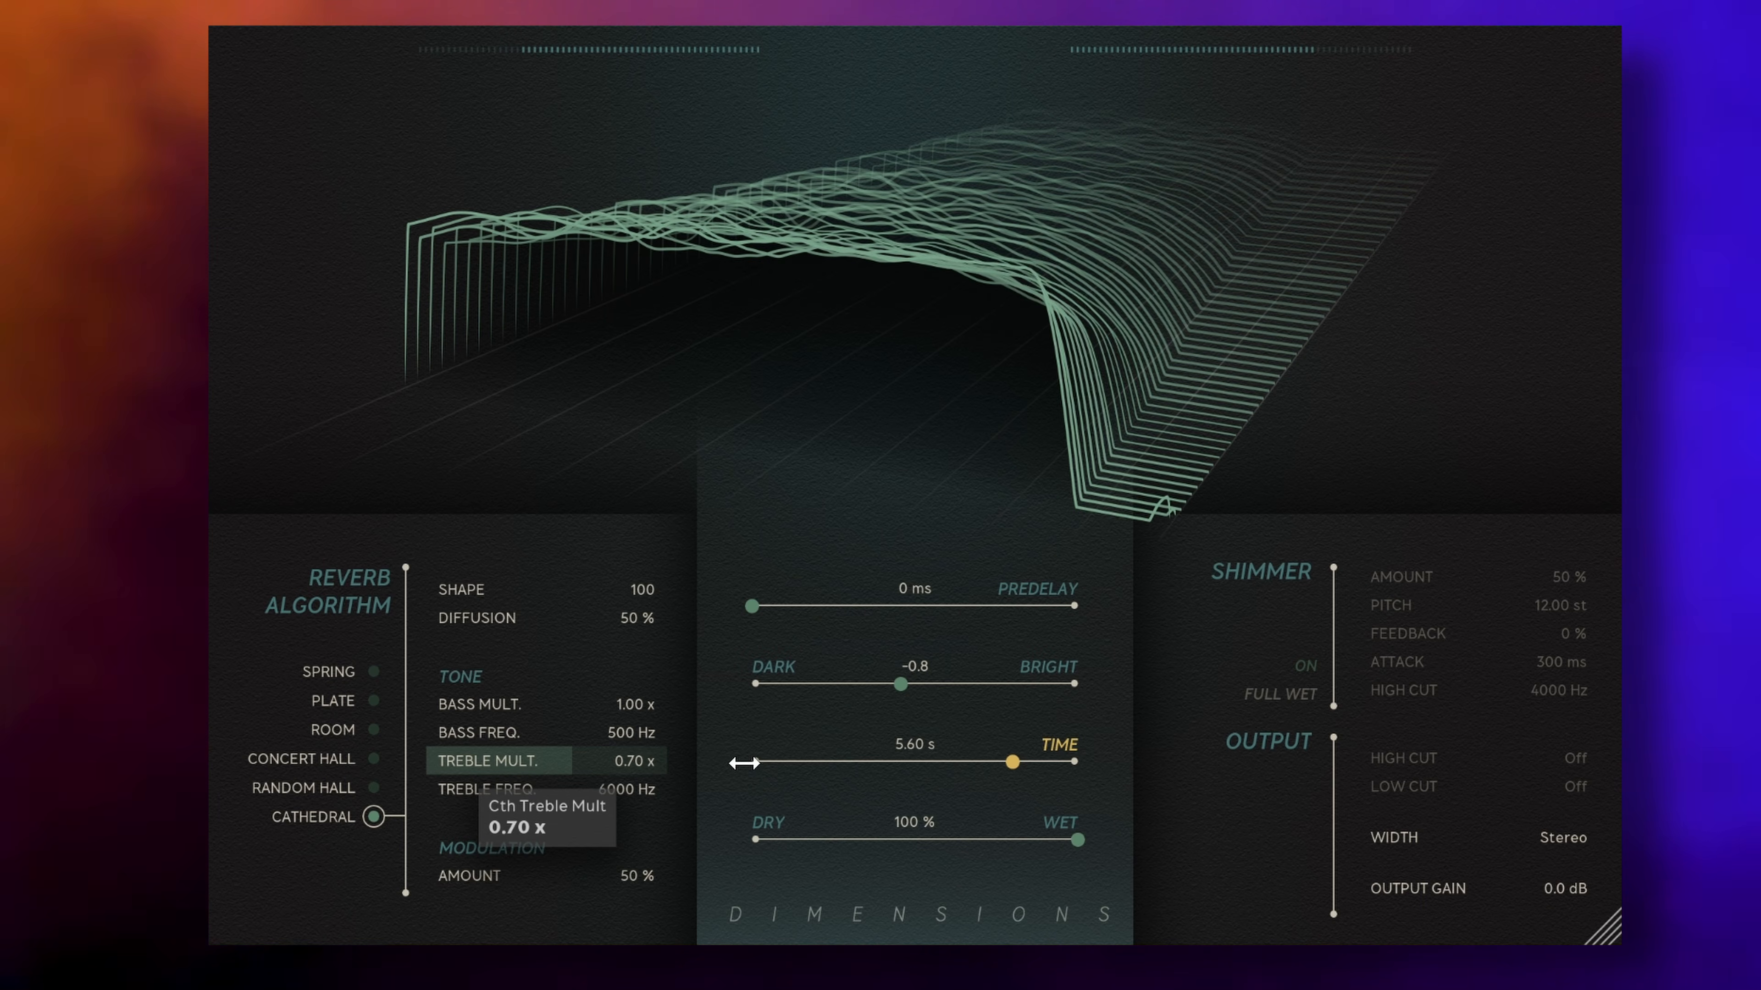
pyautogui.moveTo(744, 763); pyautogui.dragTo(675, 753)
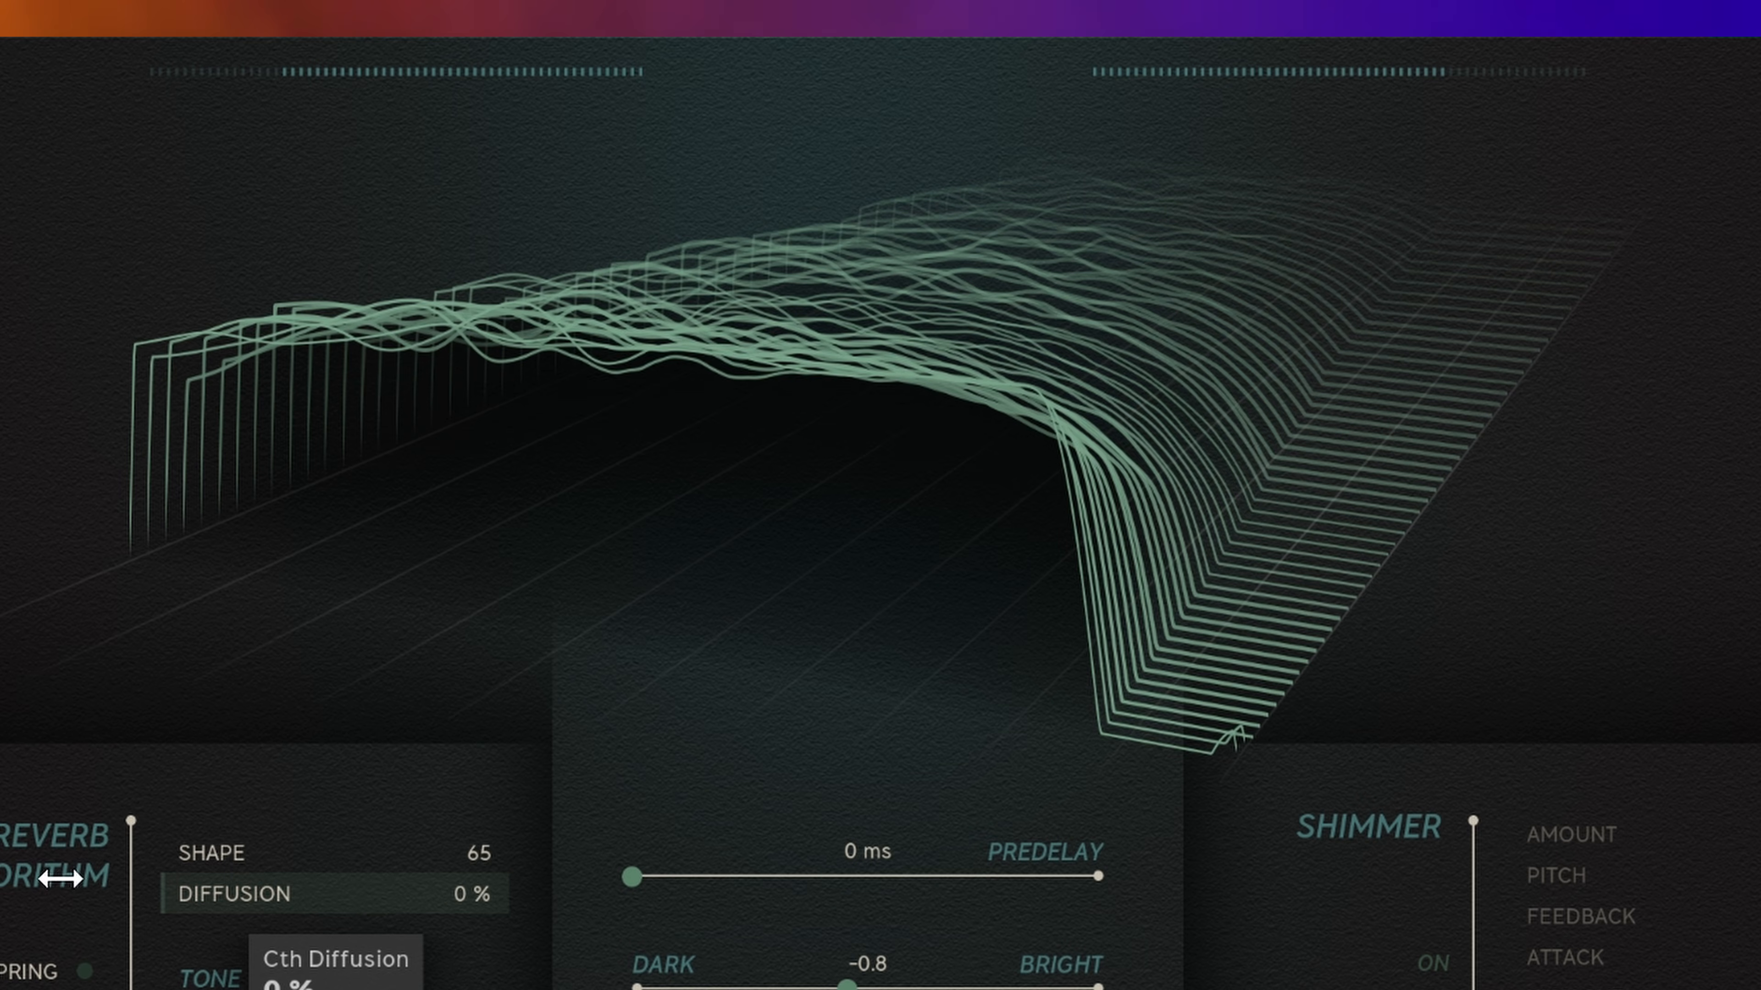
# Step: Raise the Predelay time with its slider
pyautogui.moveTo(56, 893); pyautogui.dragTo(629, 934)
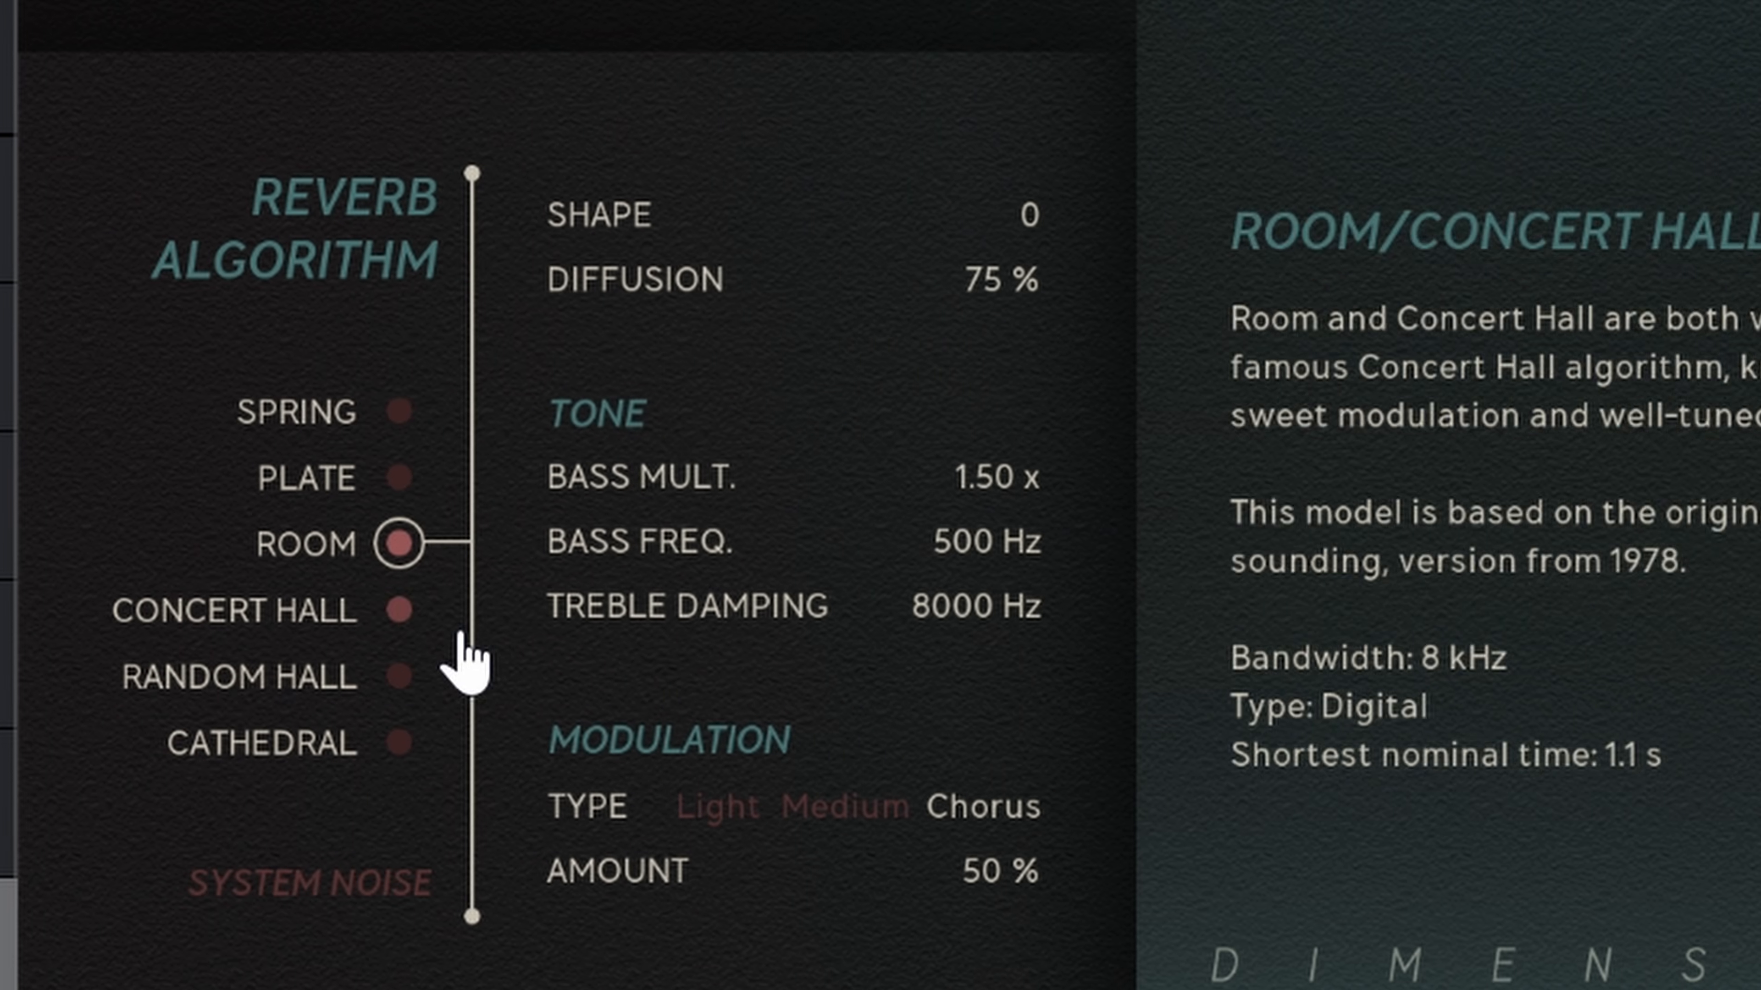
pyautogui.moveTo(519, 264); pyautogui.dragTo(643, 263)
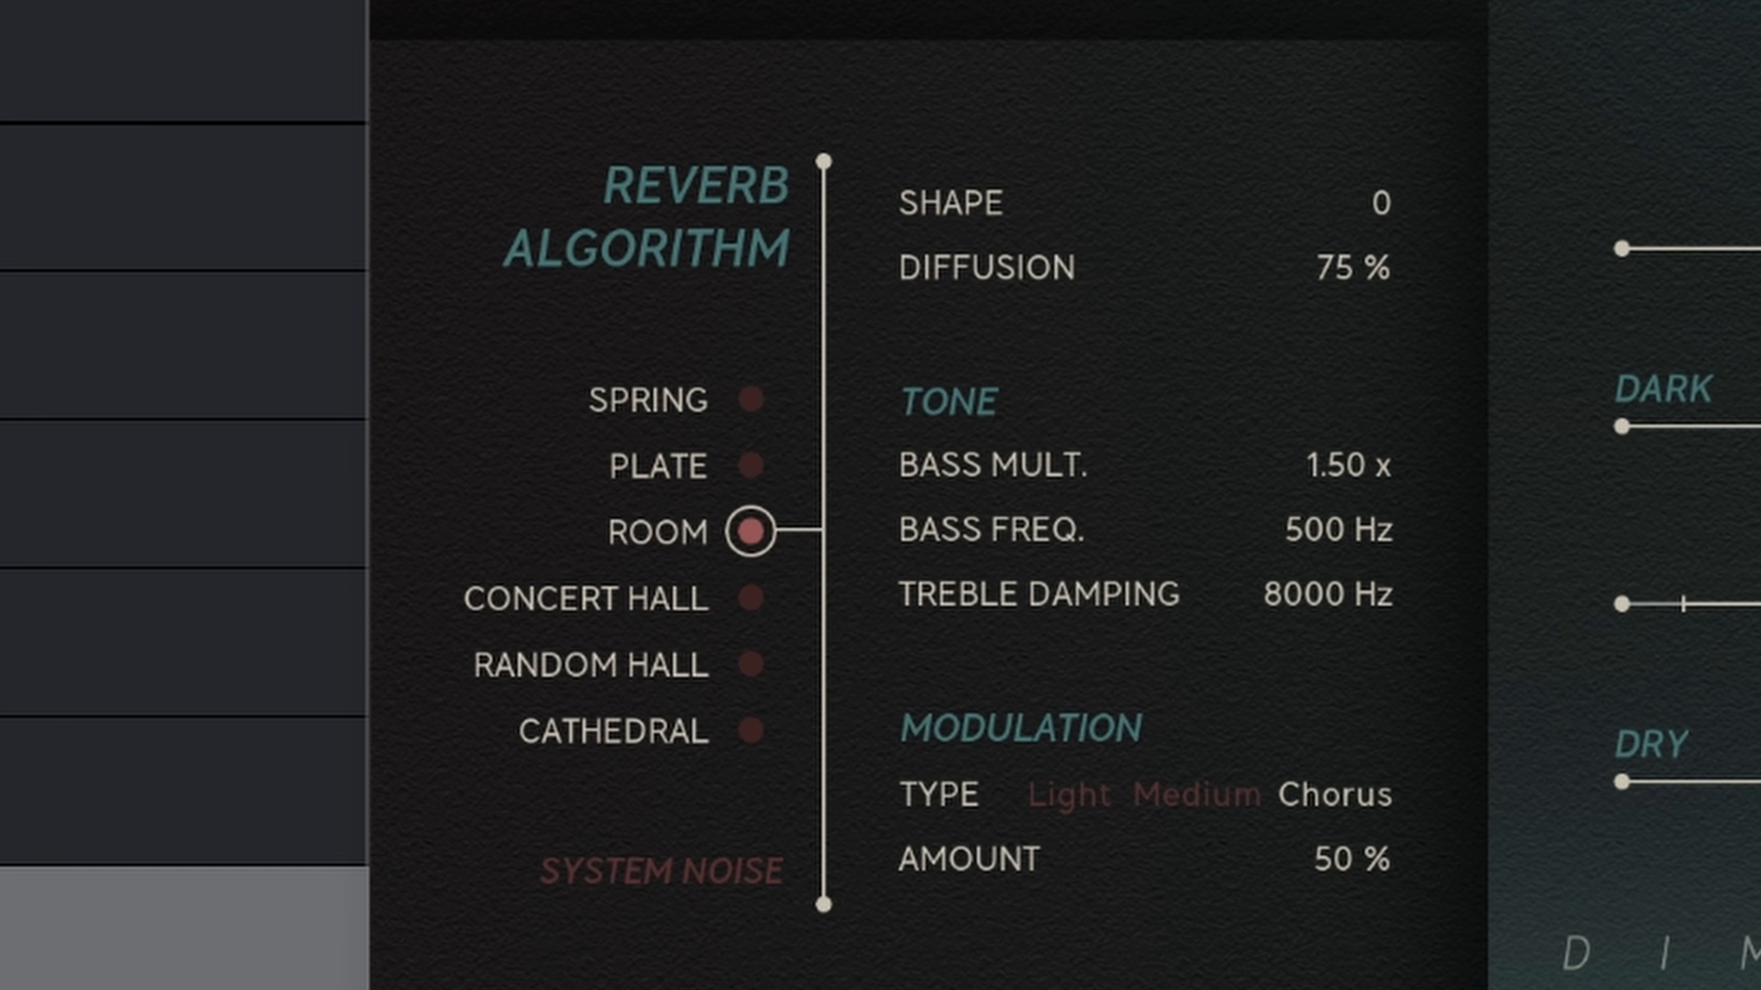
# Step: Step through each reverb algorithm from Spring to Cathedral to read its description
pyautogui.moveTo(478, 394)
pyautogui.click(733, 389)
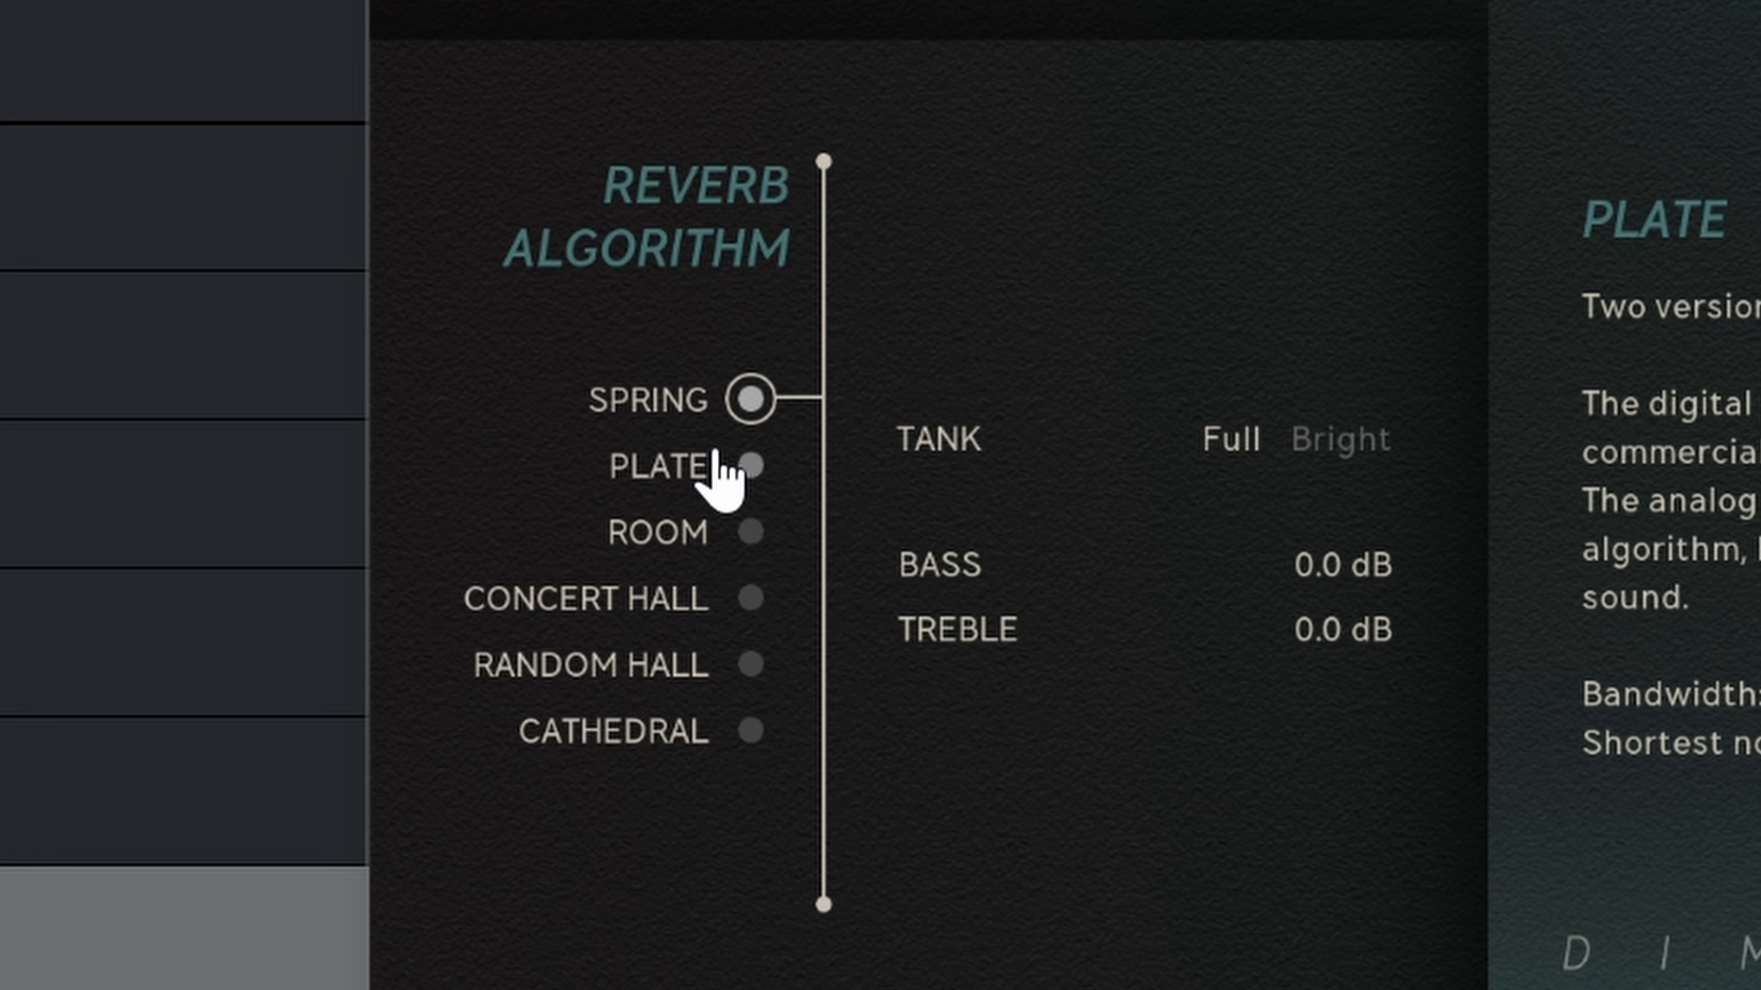
pyautogui.click(725, 463)
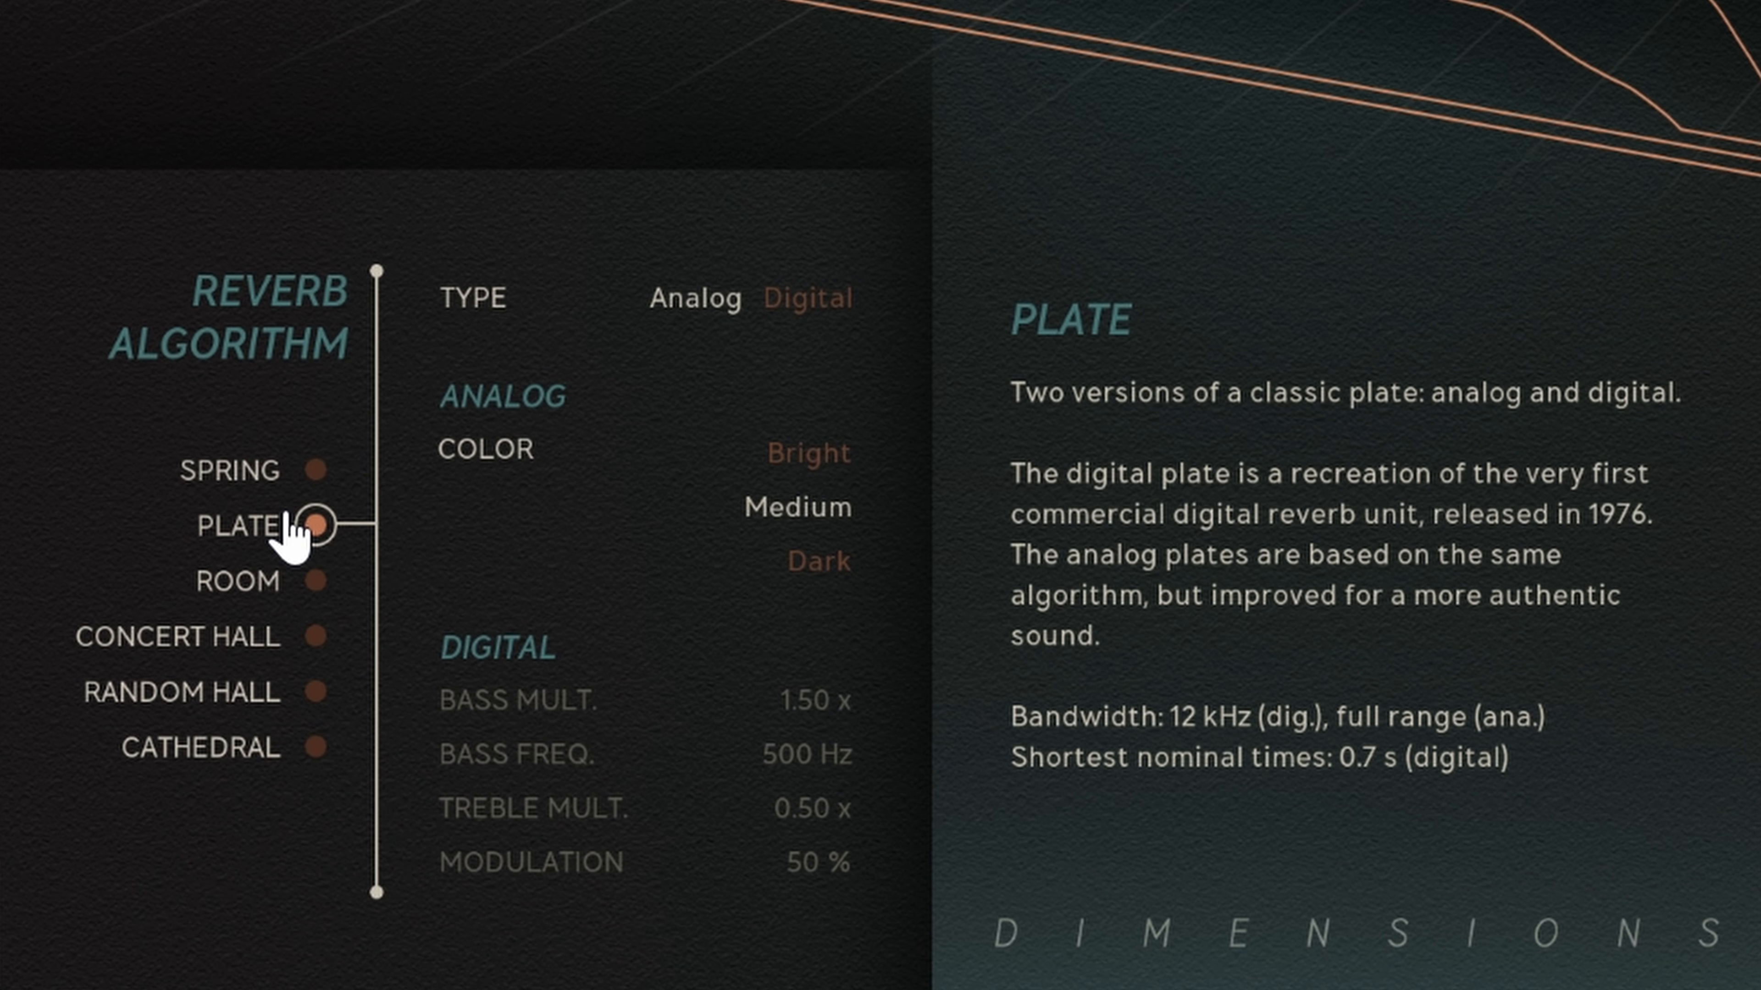
pyautogui.click(300, 586)
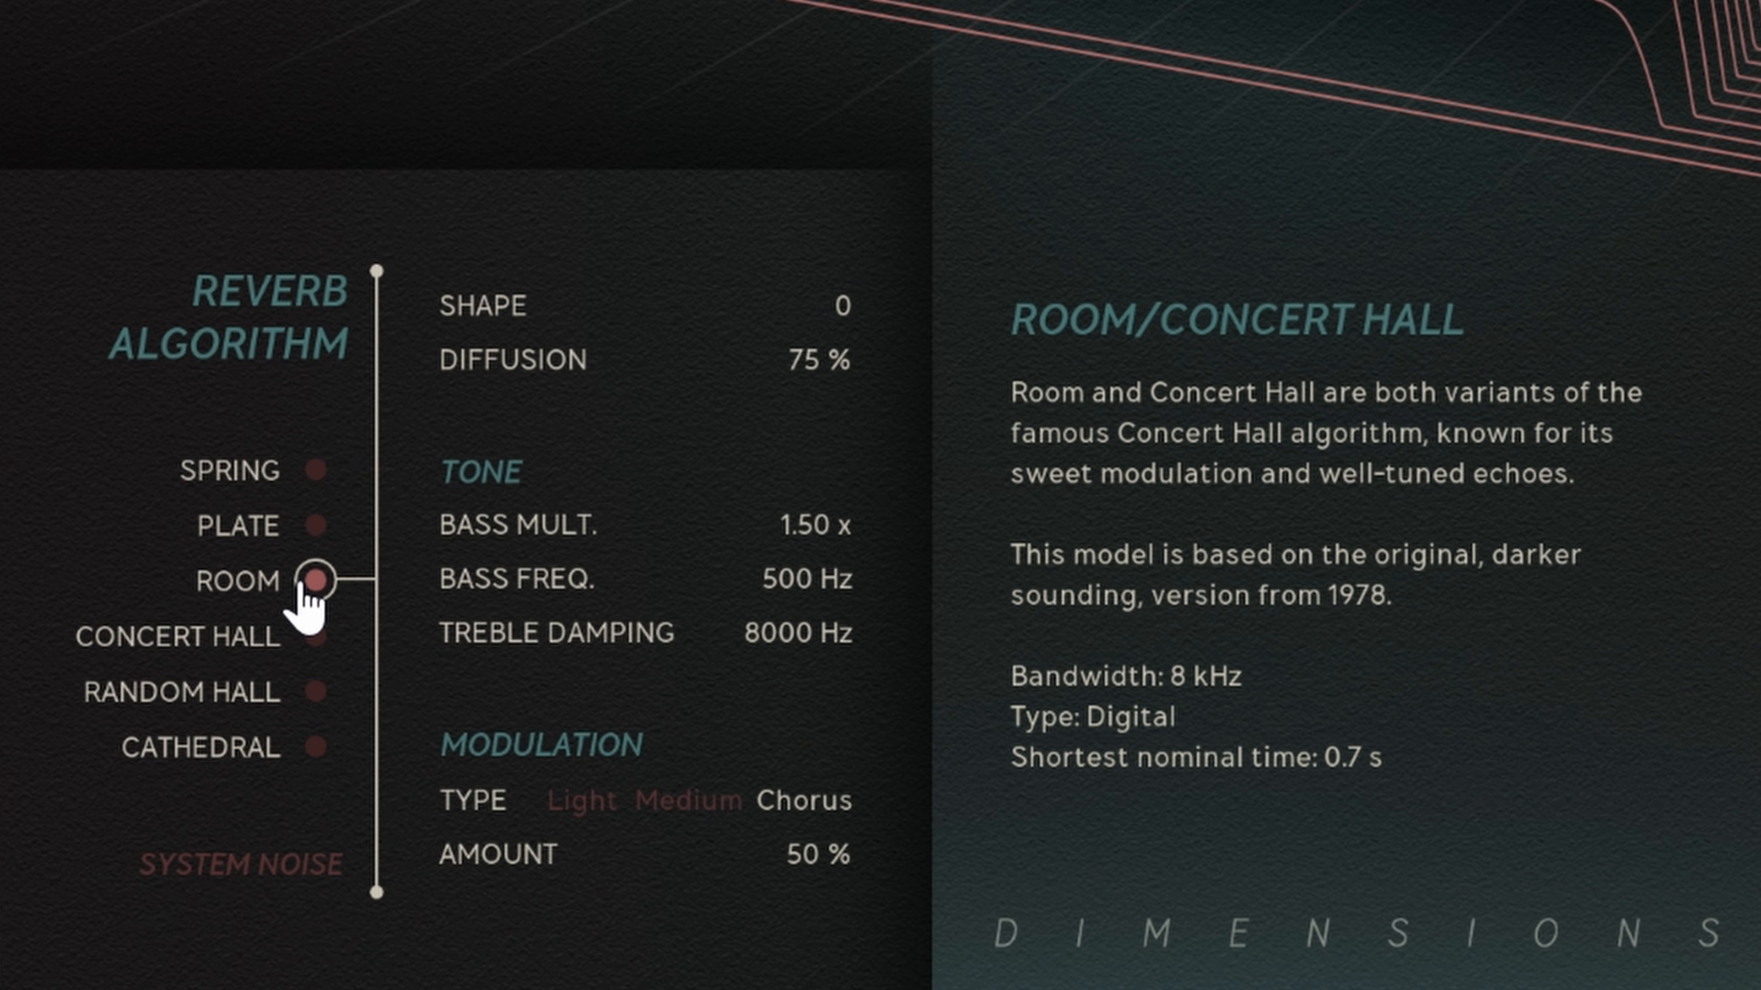
pyautogui.click(300, 641)
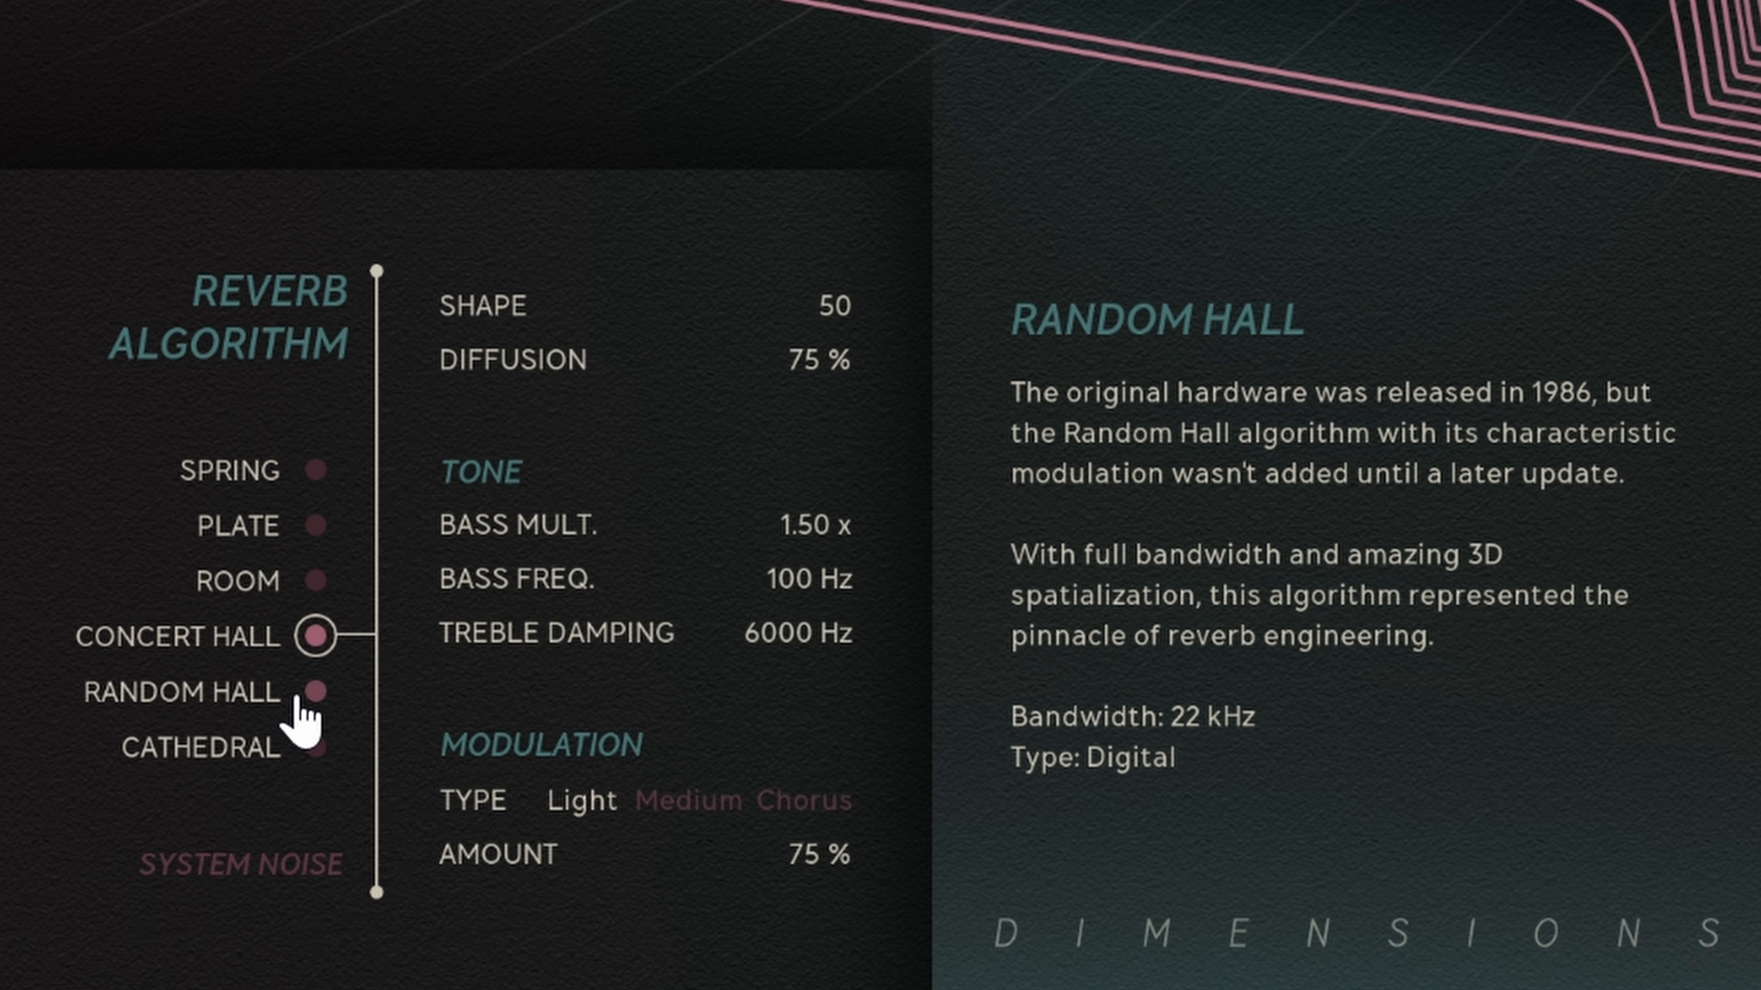
pyautogui.click(296, 695)
pyautogui.click(313, 748)
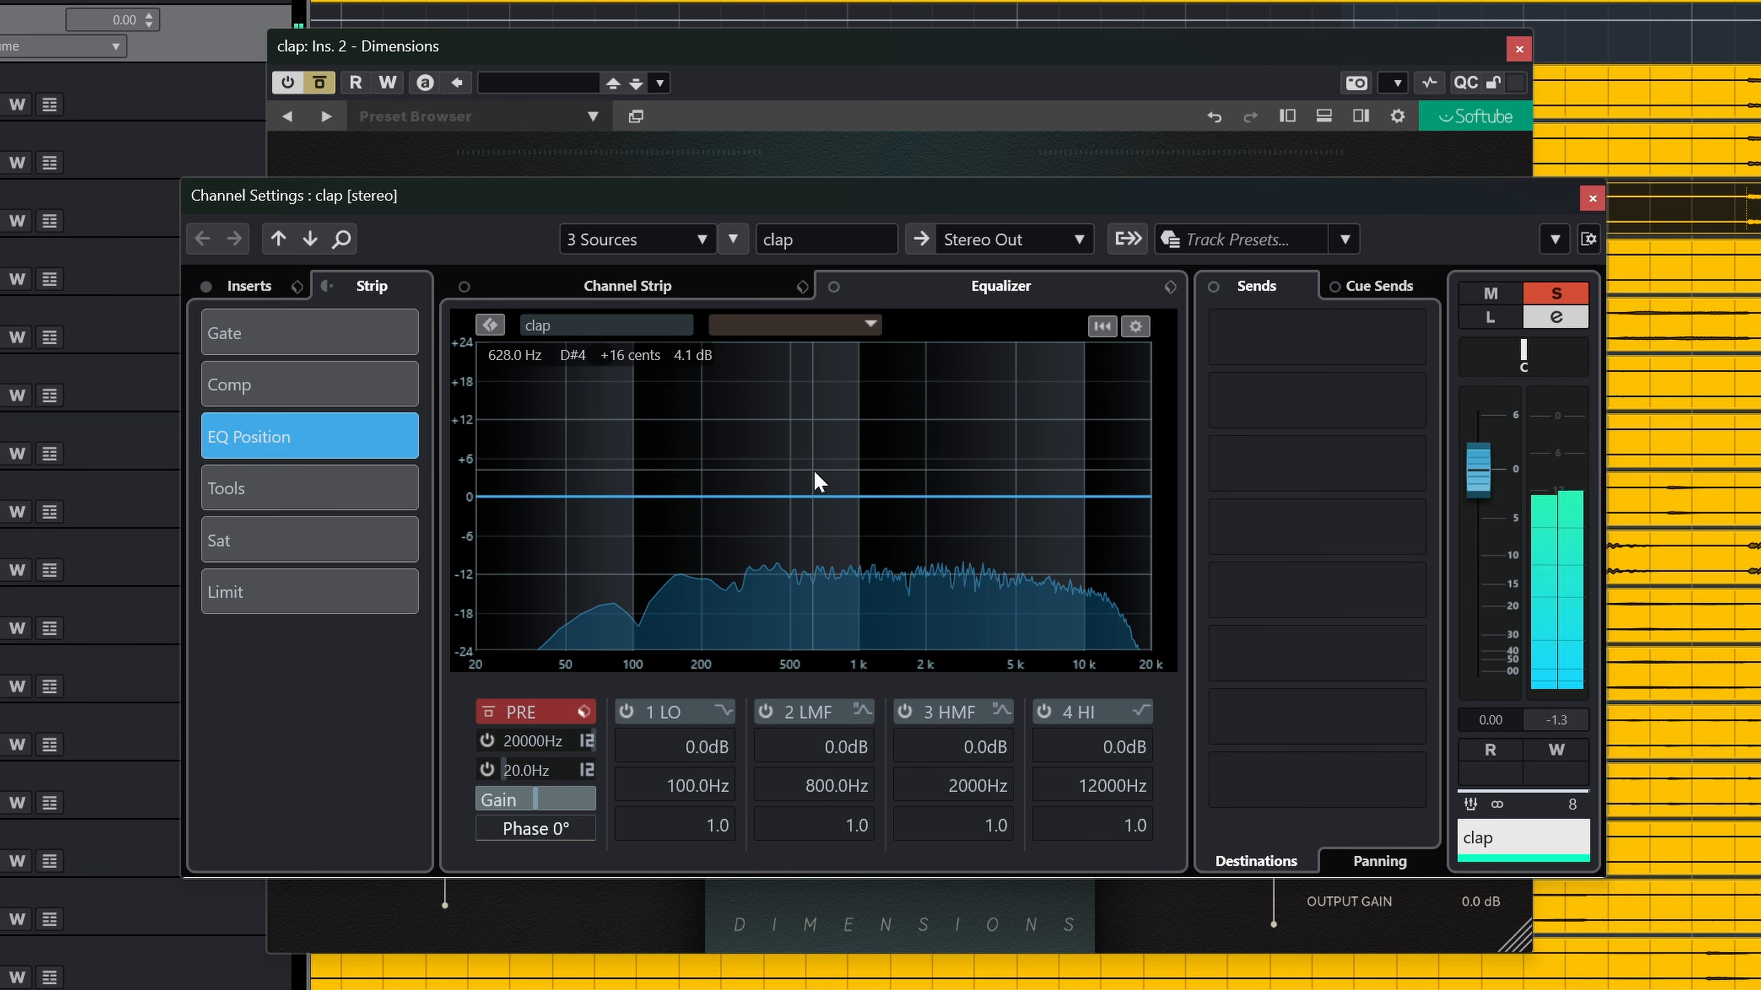
# Step: Close the channel settings window, select the Plate algorithm and set its type to Digital
pyautogui.click(1592, 199)
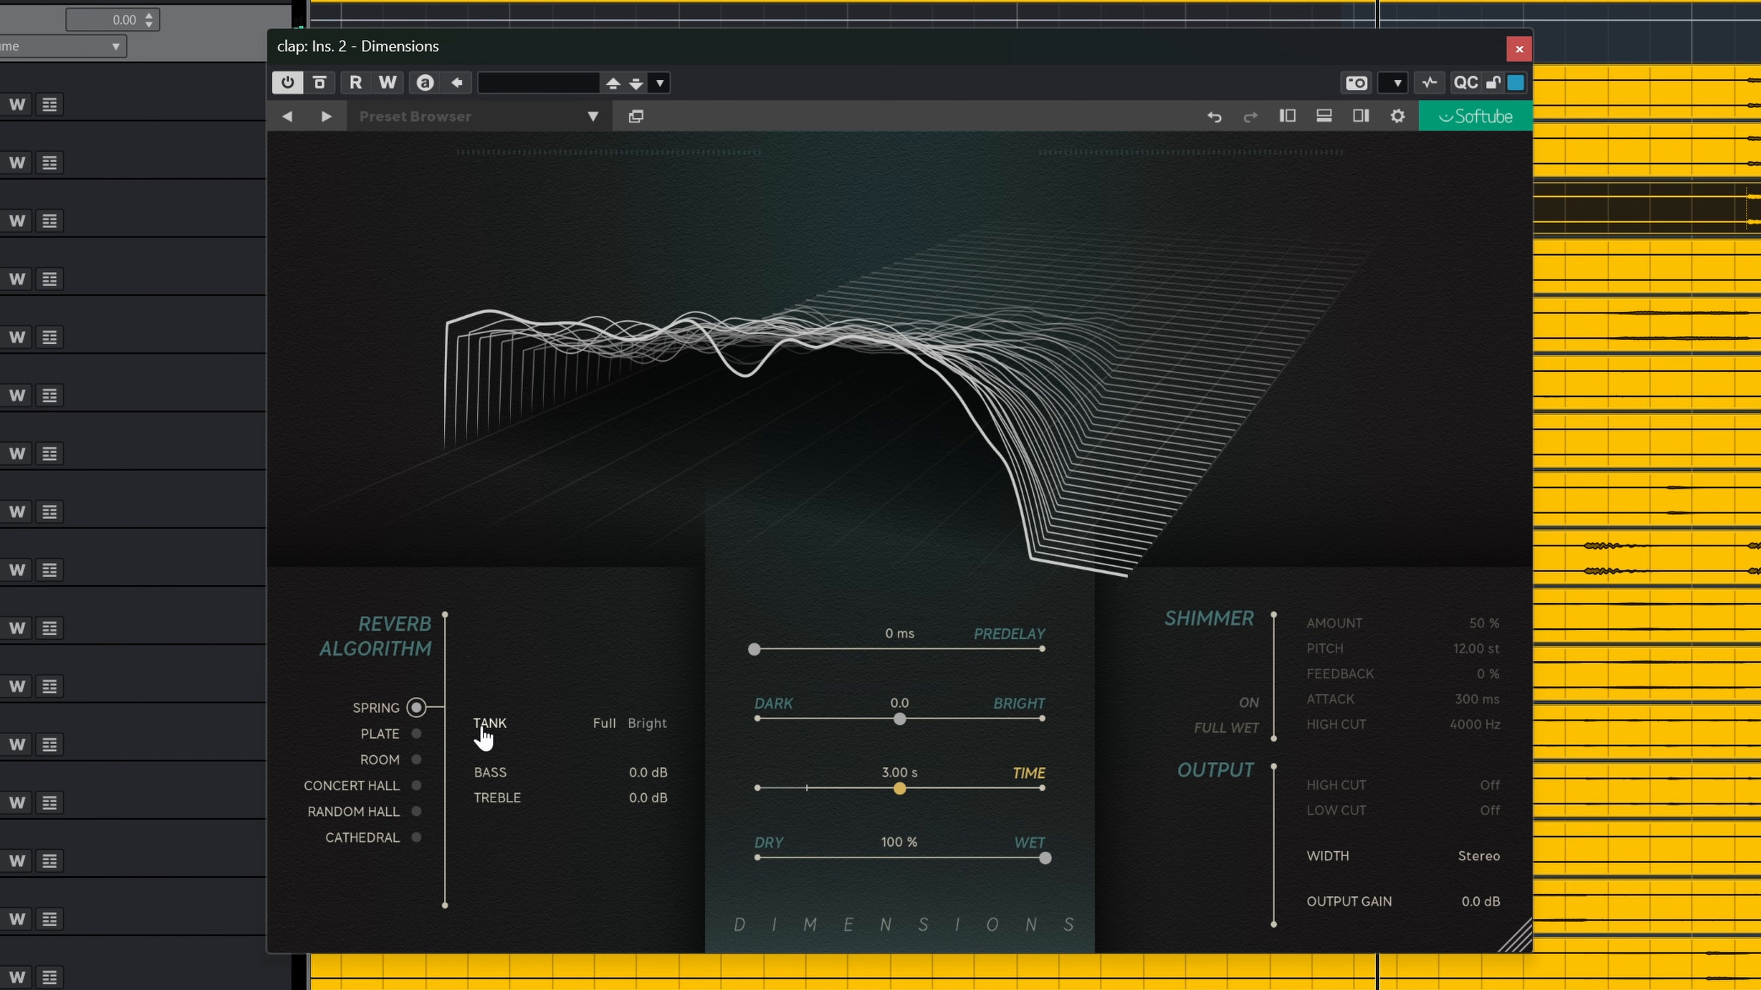
pyautogui.moveTo(435, 744)
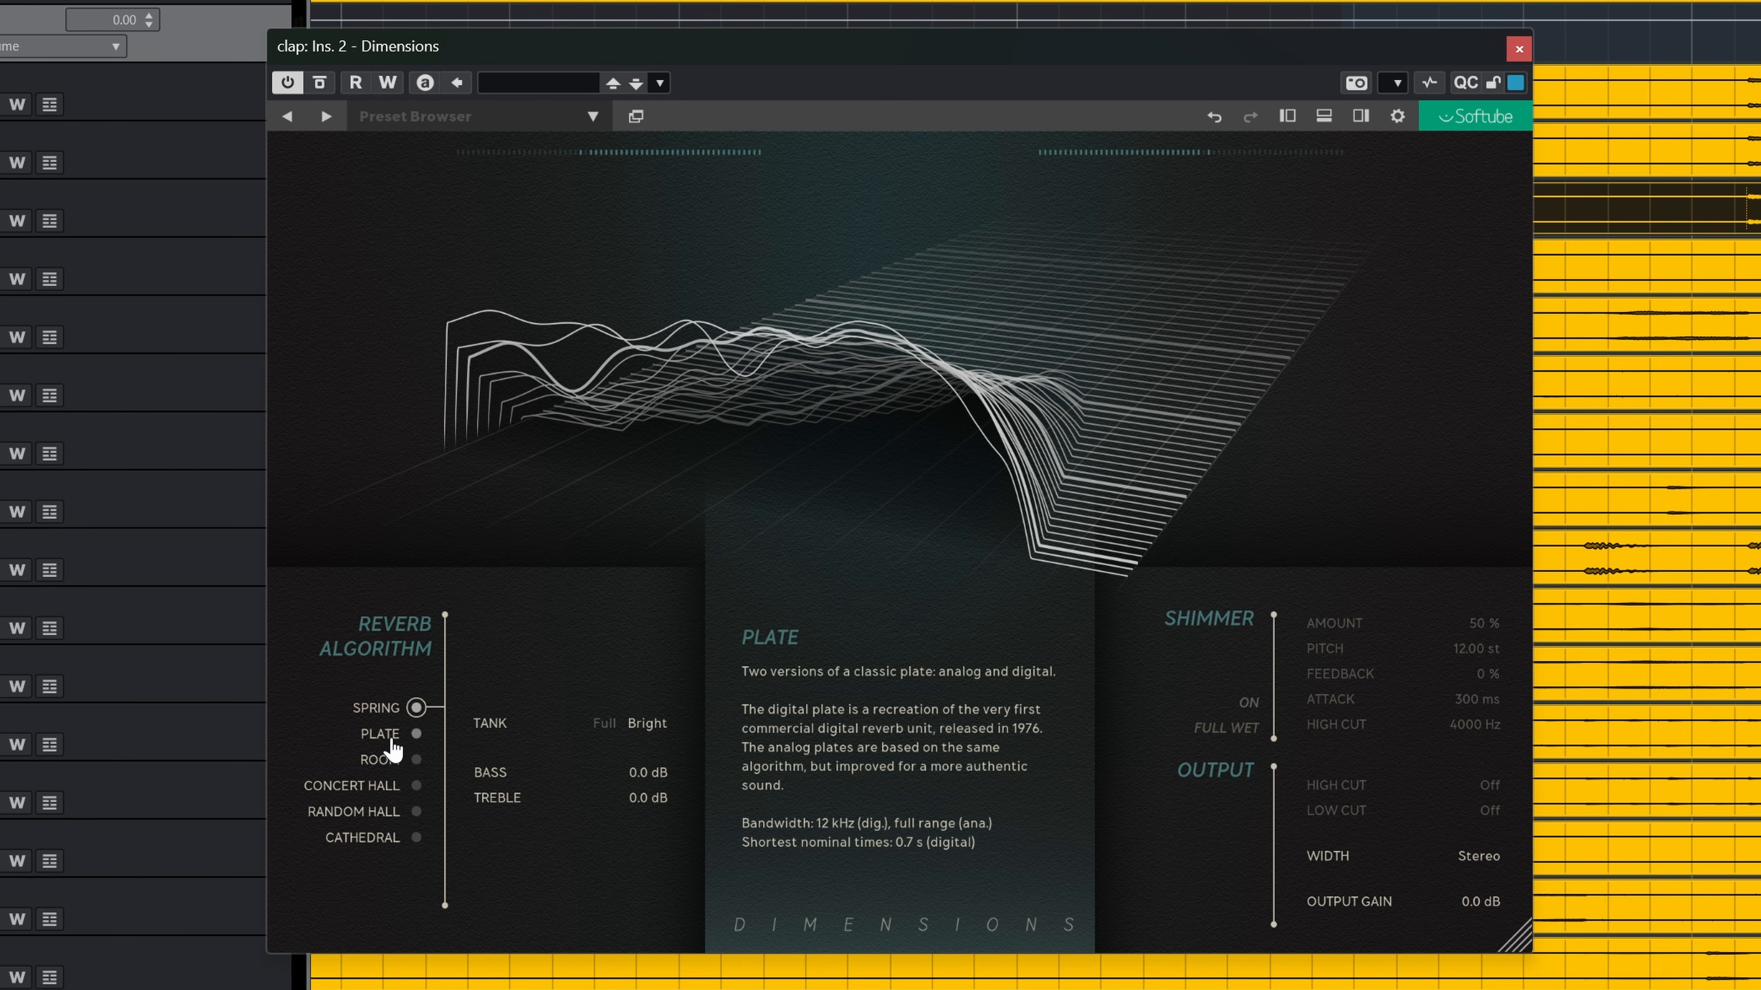
pyautogui.click(390, 738)
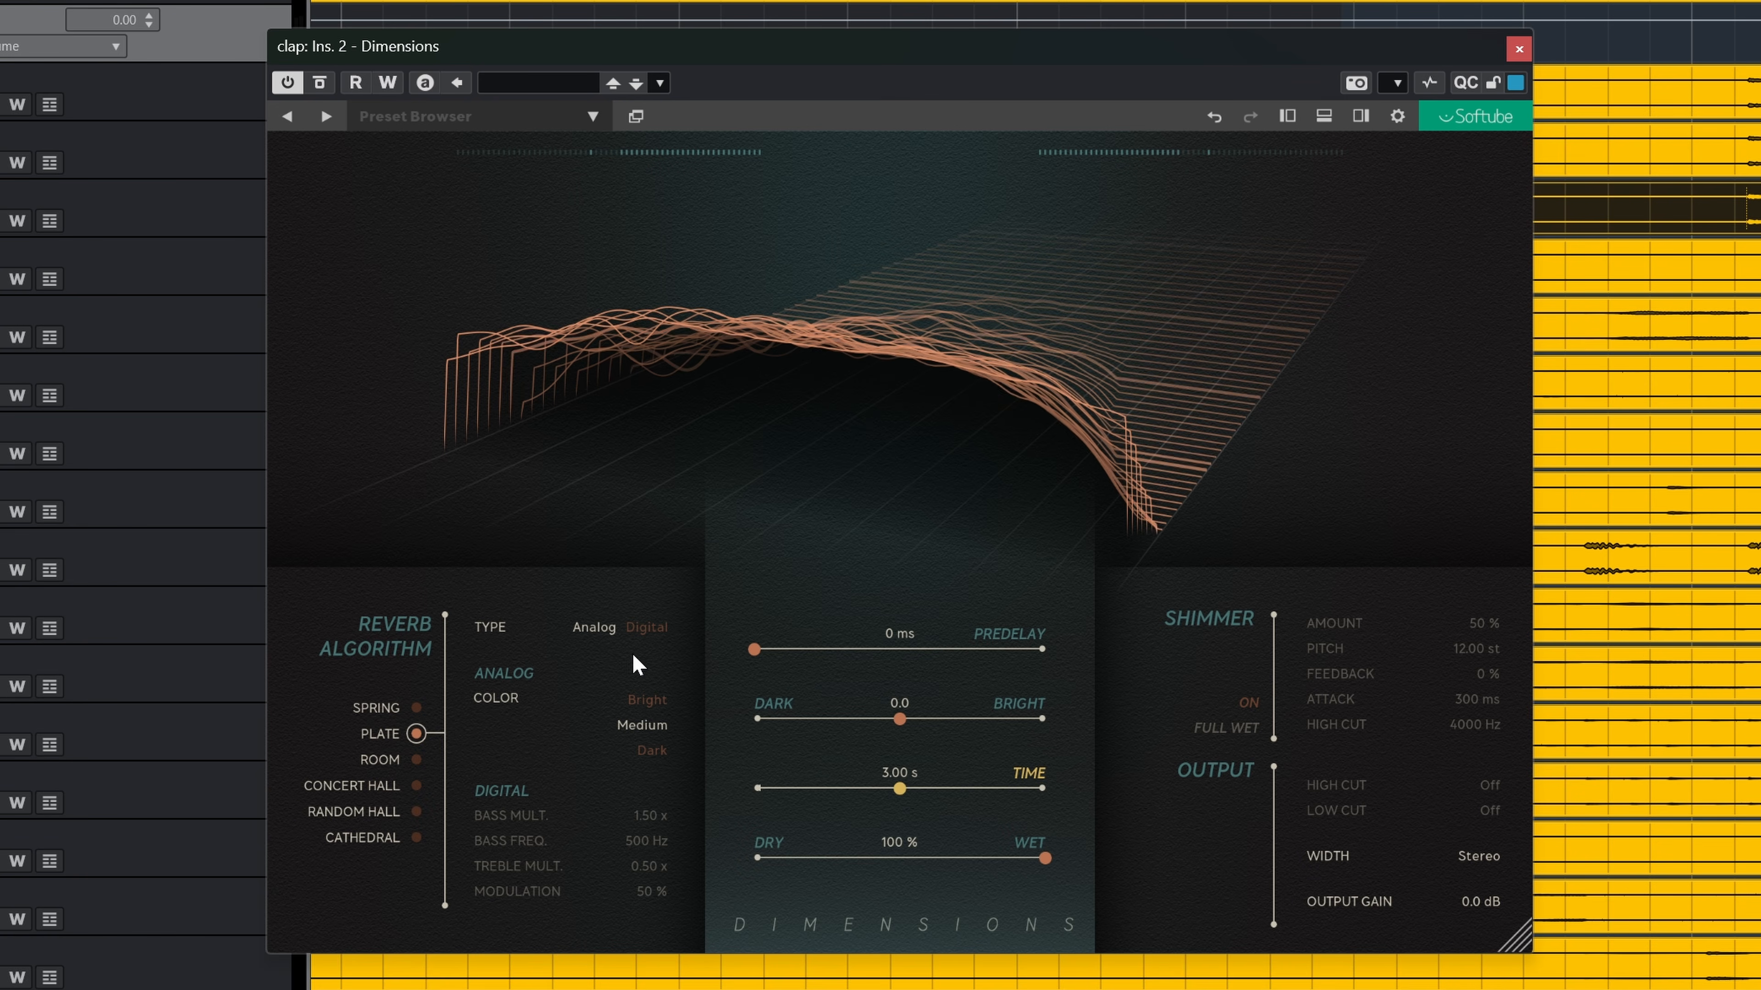
pyautogui.click(653, 632)
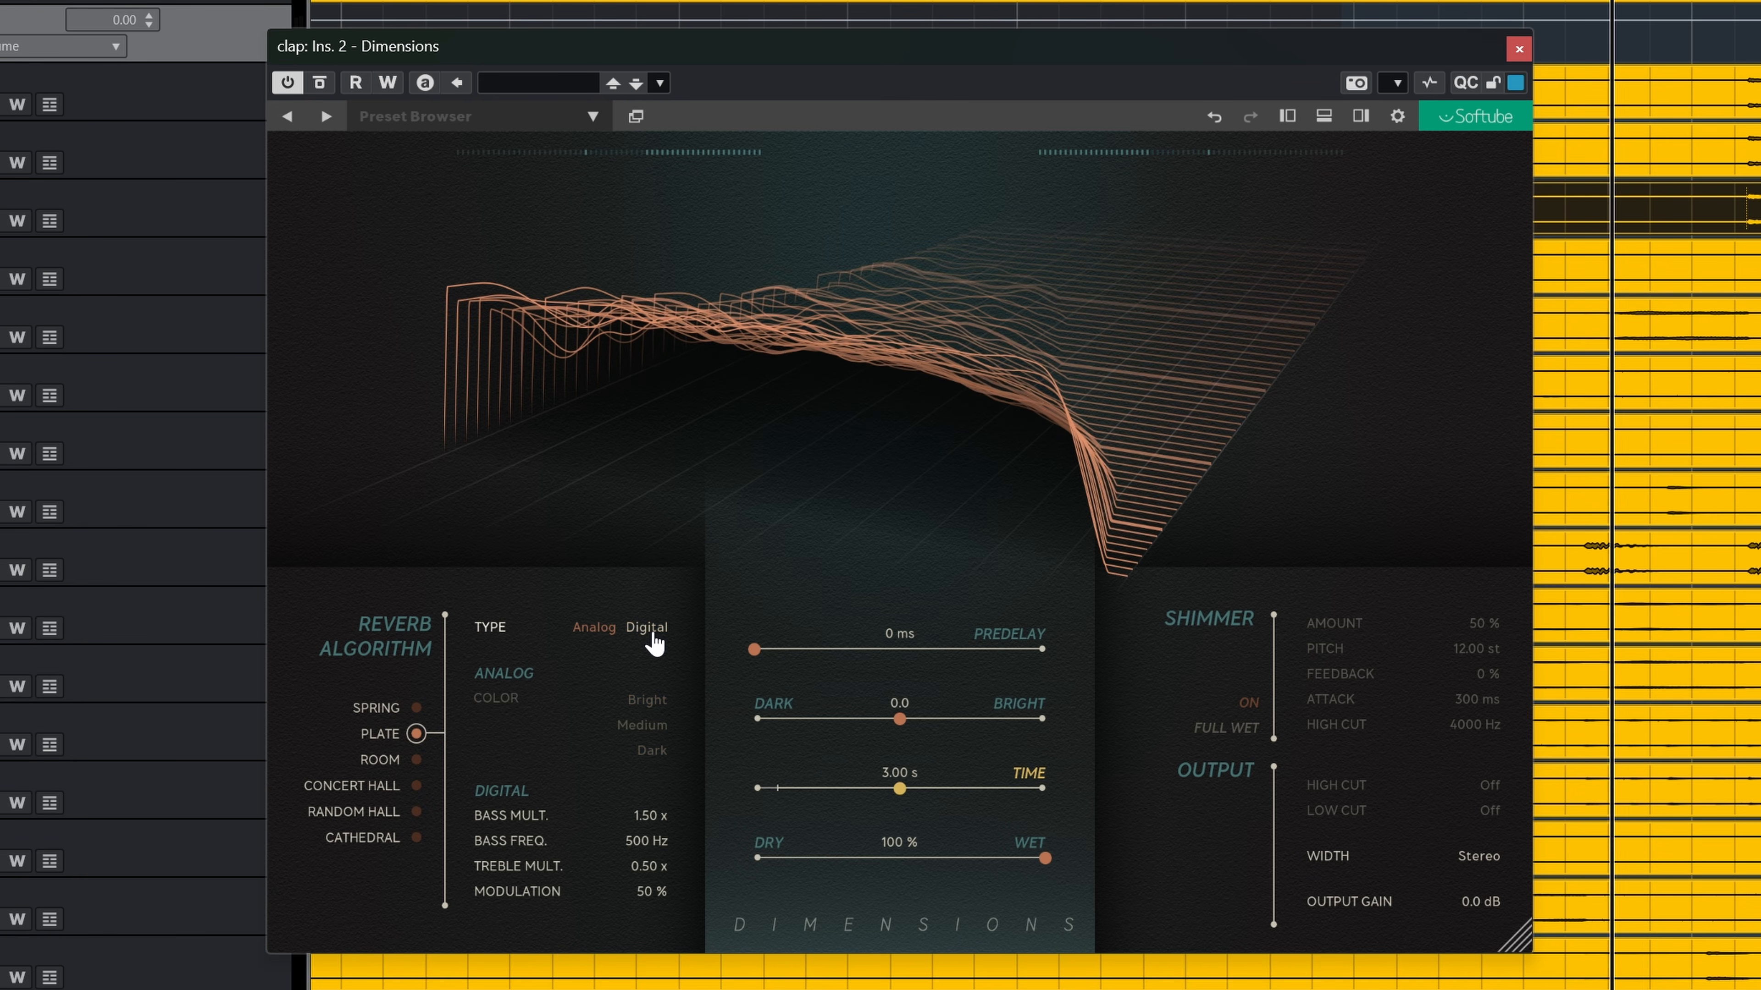
# Step: Audition the Concert Hall, Random Hall and Cathedral algorithms
pyautogui.moveTo(414, 796)
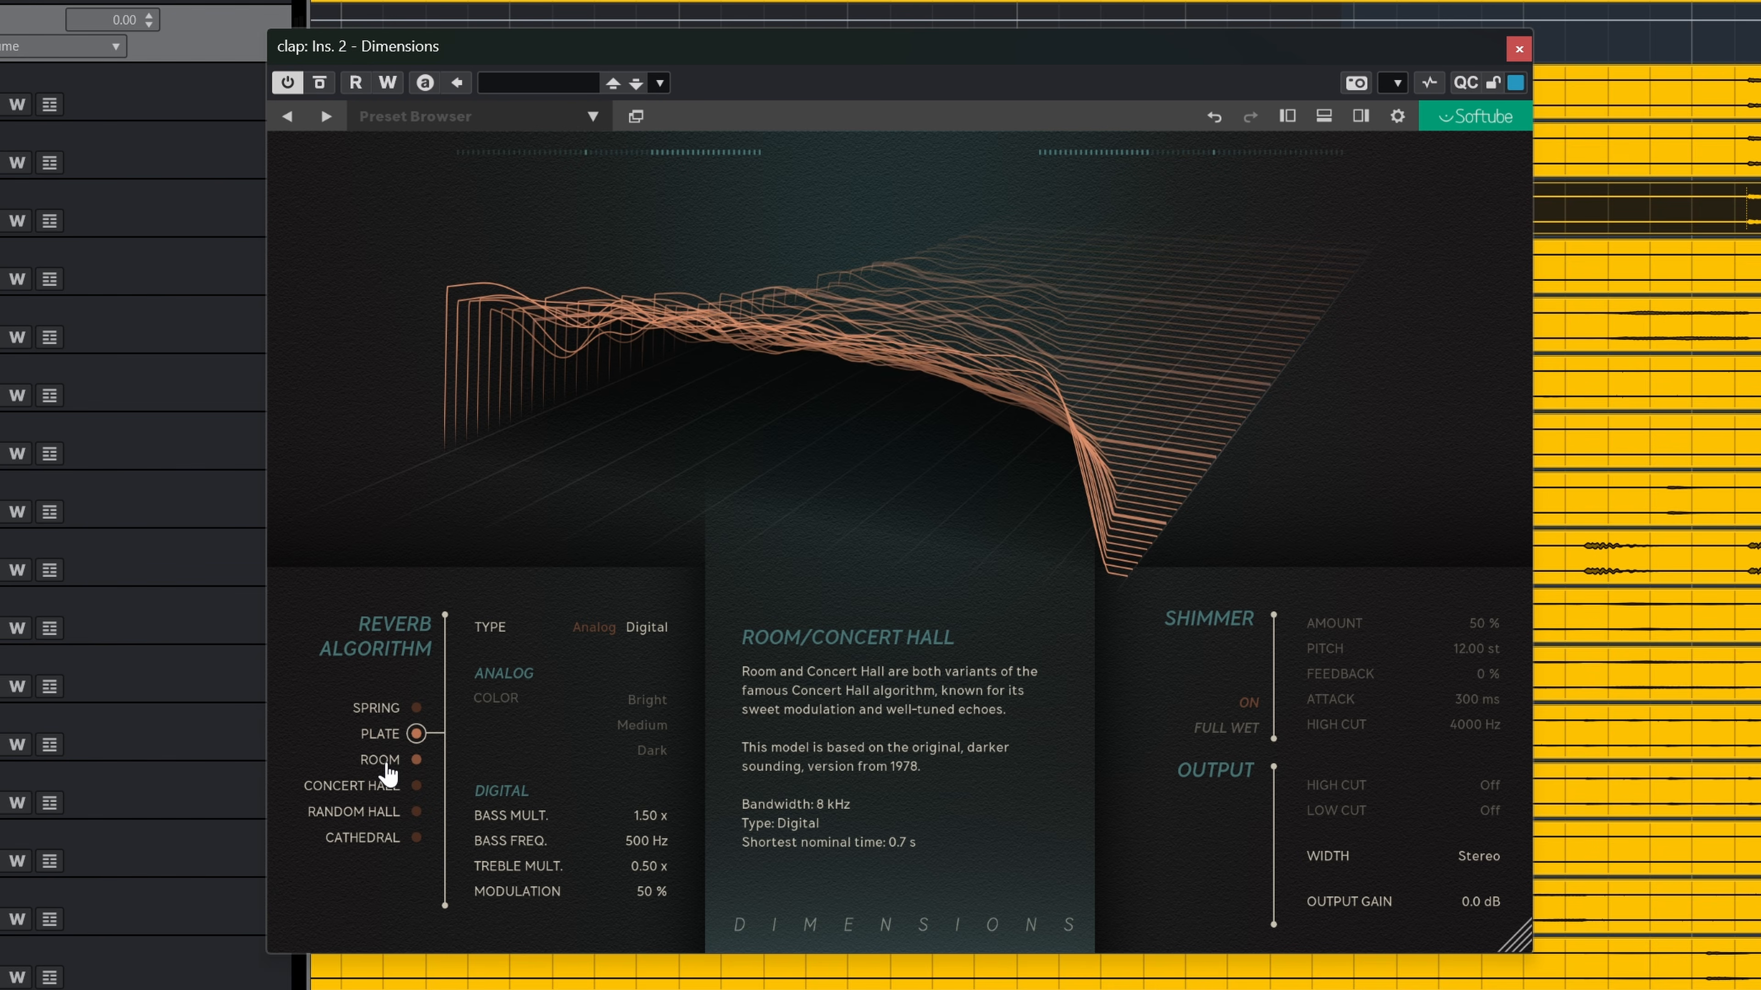
pyautogui.click(389, 770)
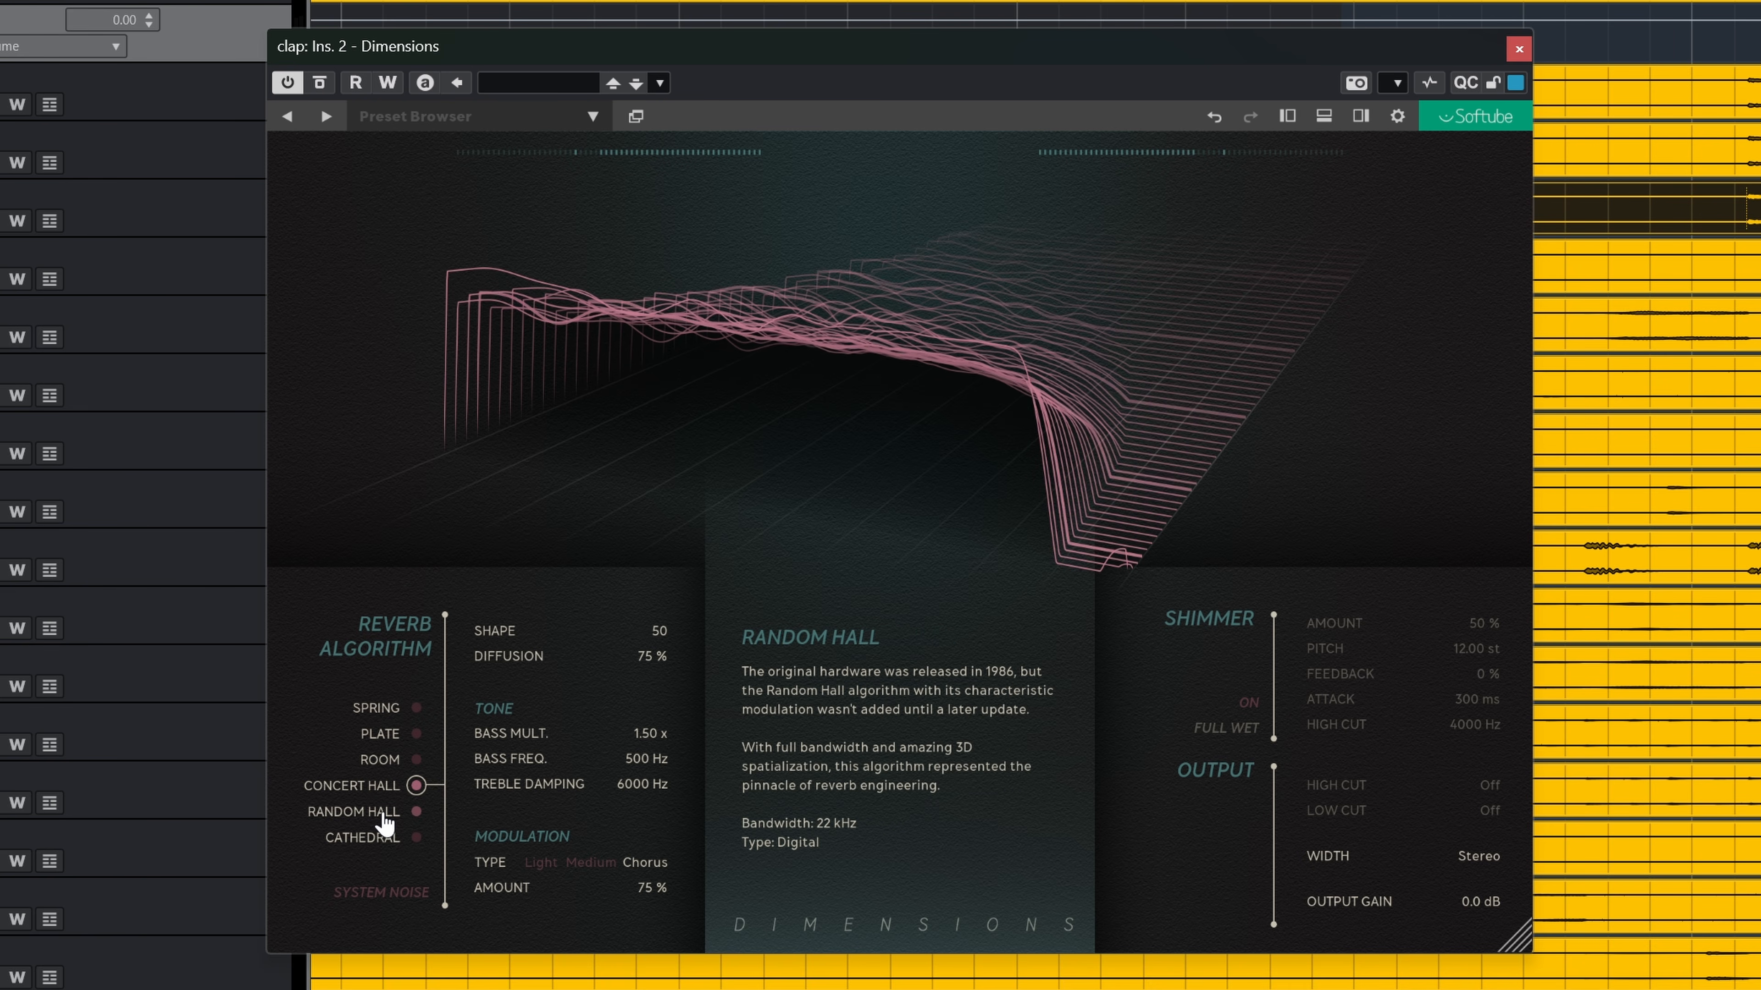
pyautogui.click(385, 823)
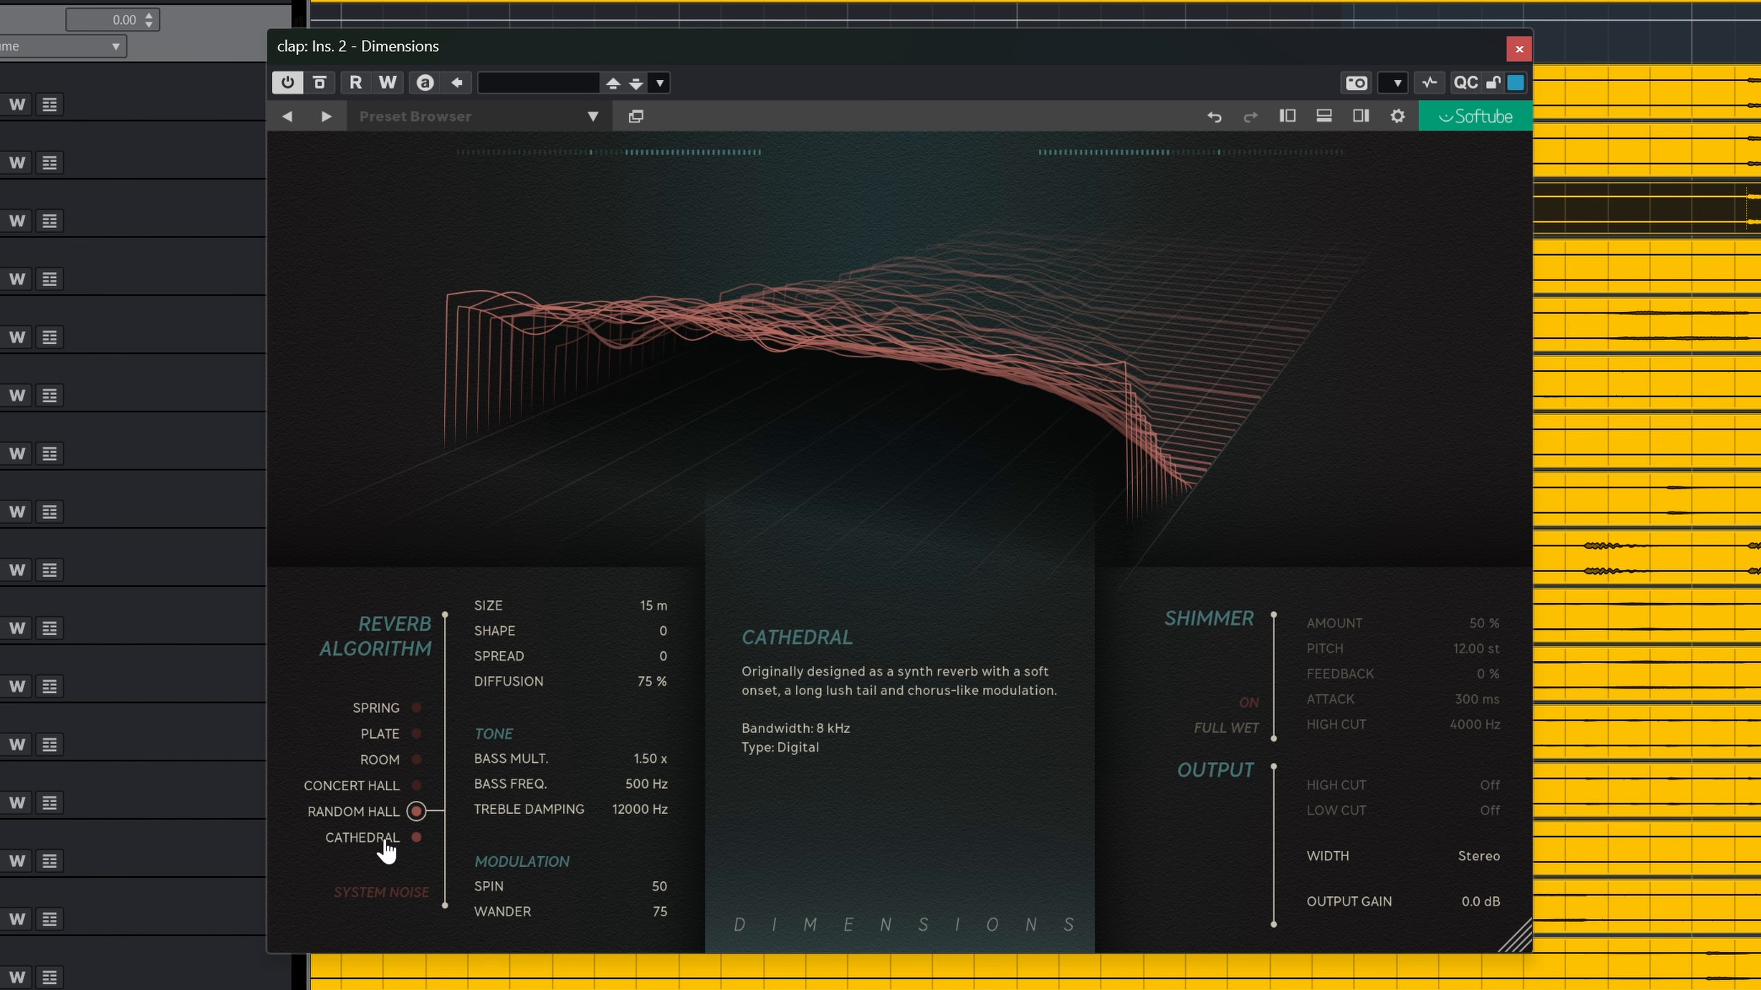
pyautogui.click(385, 841)
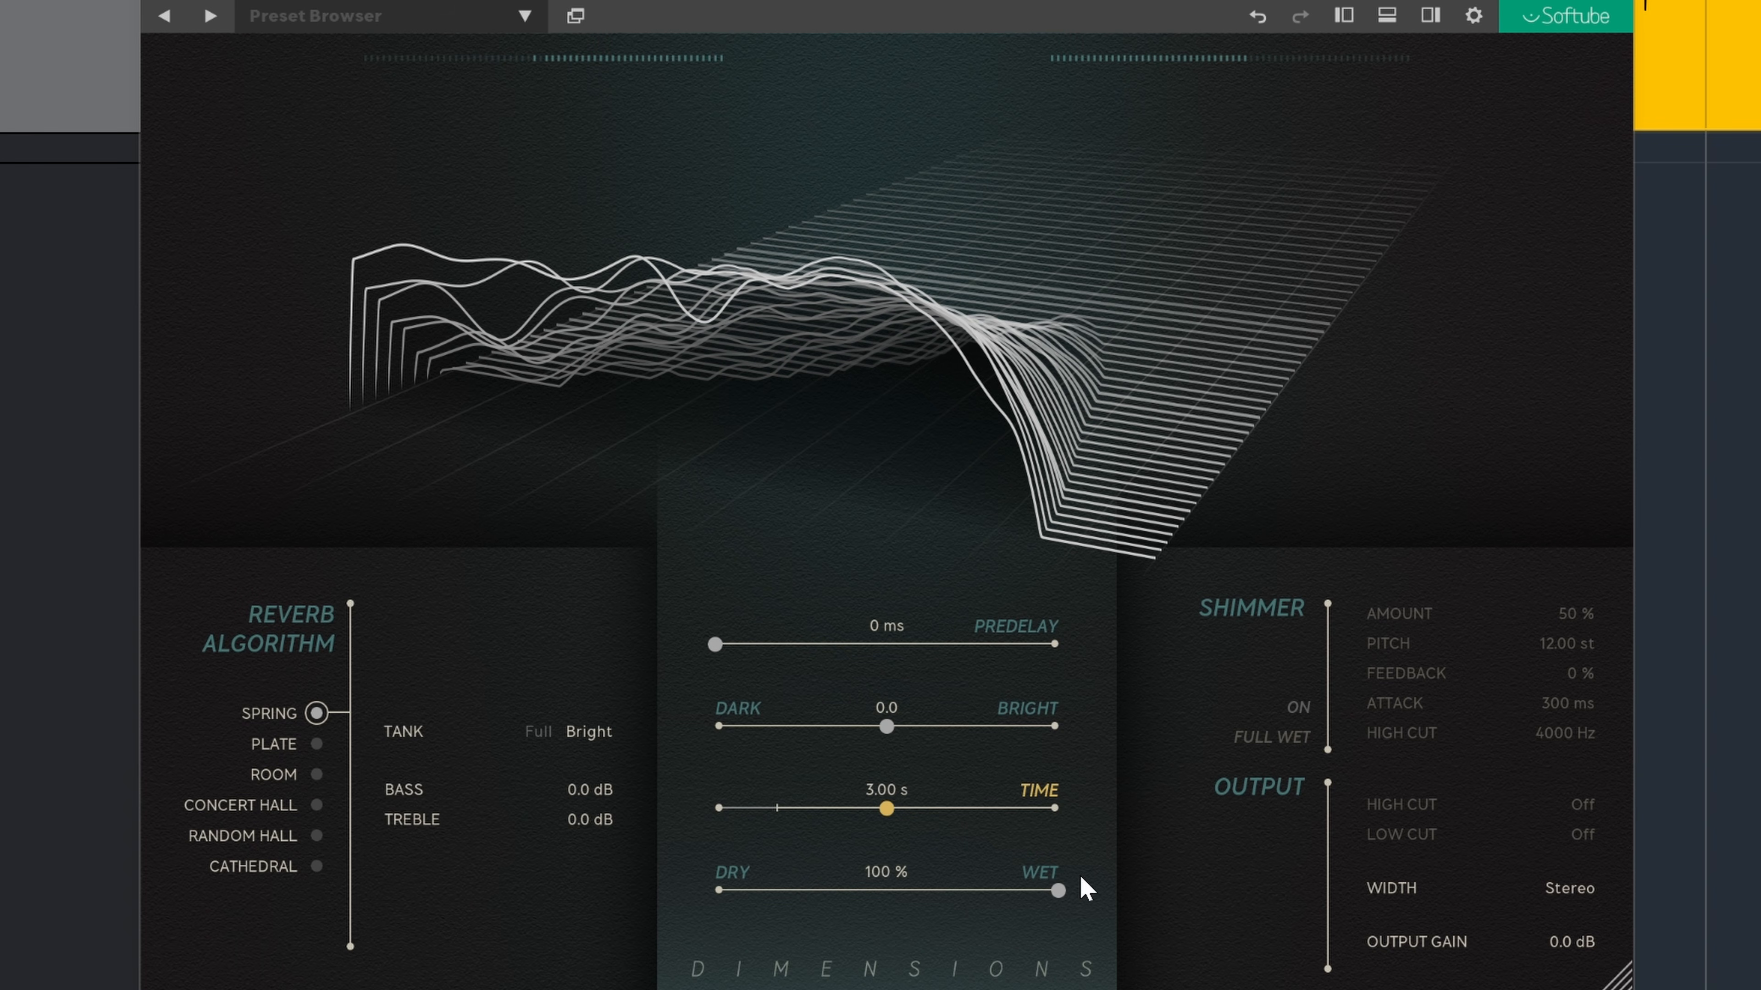
# Step: Set the Dry/Wet mix to 60 % and switch to the Plate algorithm
pyautogui.moveTo(1058, 888)
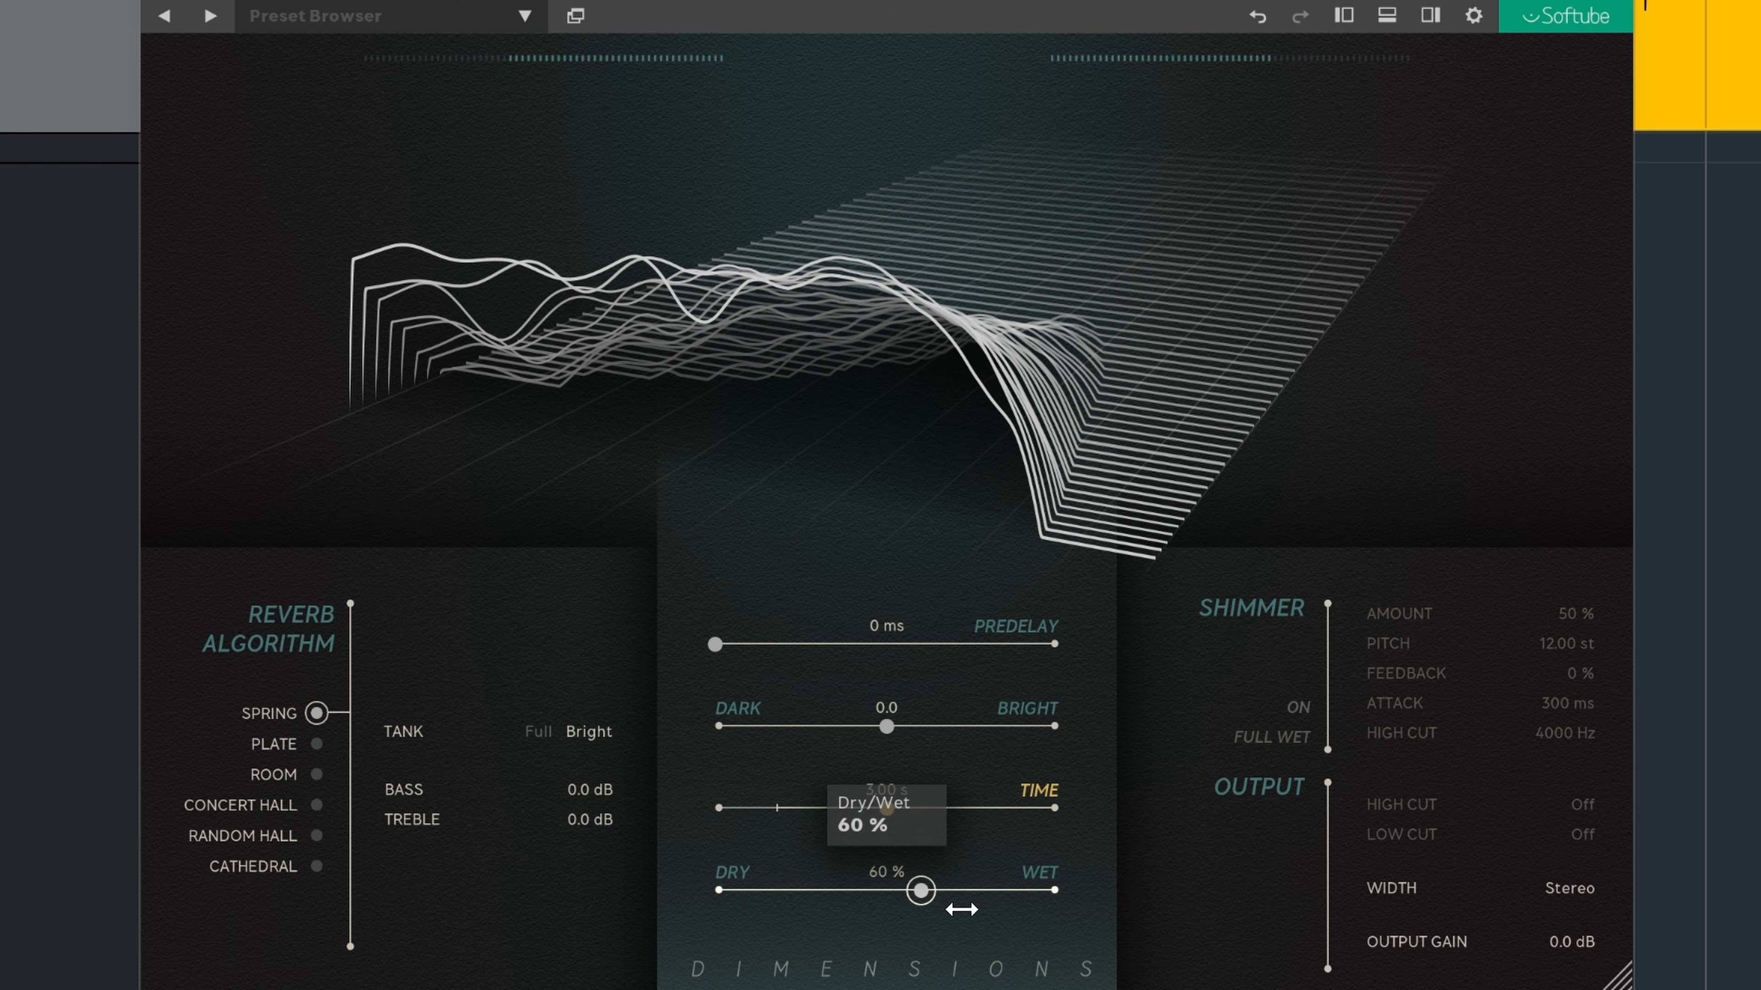
pyautogui.moveTo(891, 807)
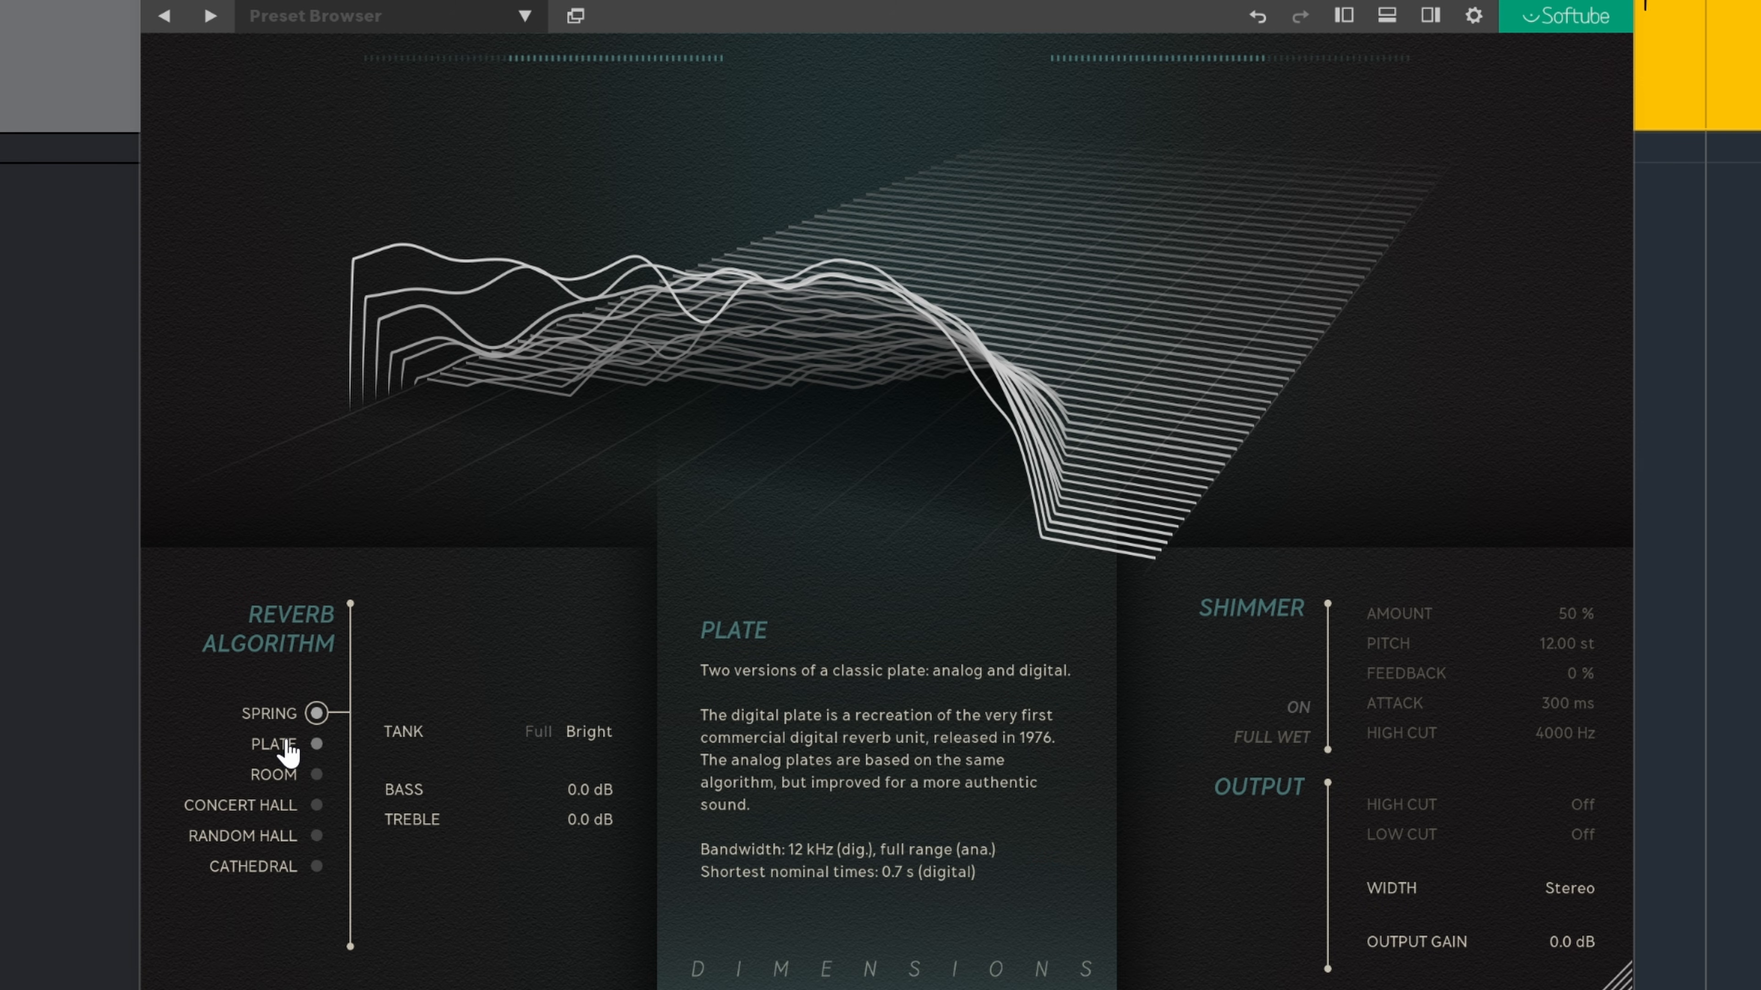
pyautogui.click(316, 744)
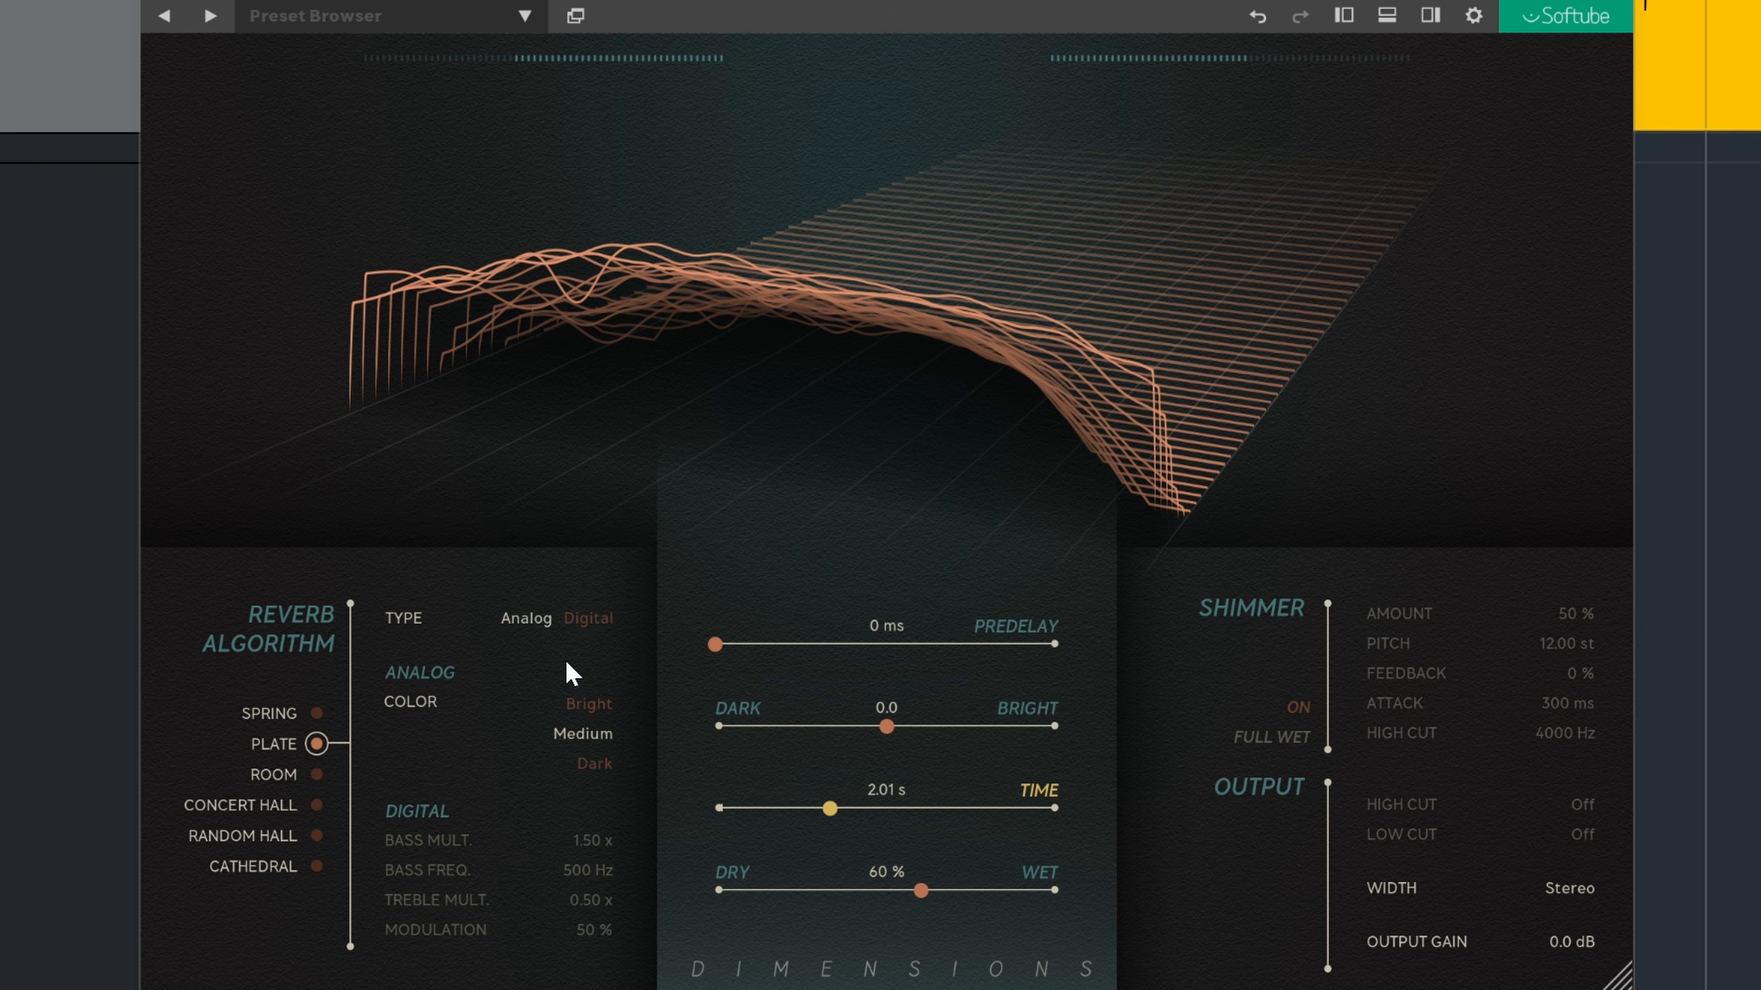
# Step: Compare Analog and Digital plate types, leaving Digital, and raise its Modulation to 100 %
pyautogui.click(585, 622)
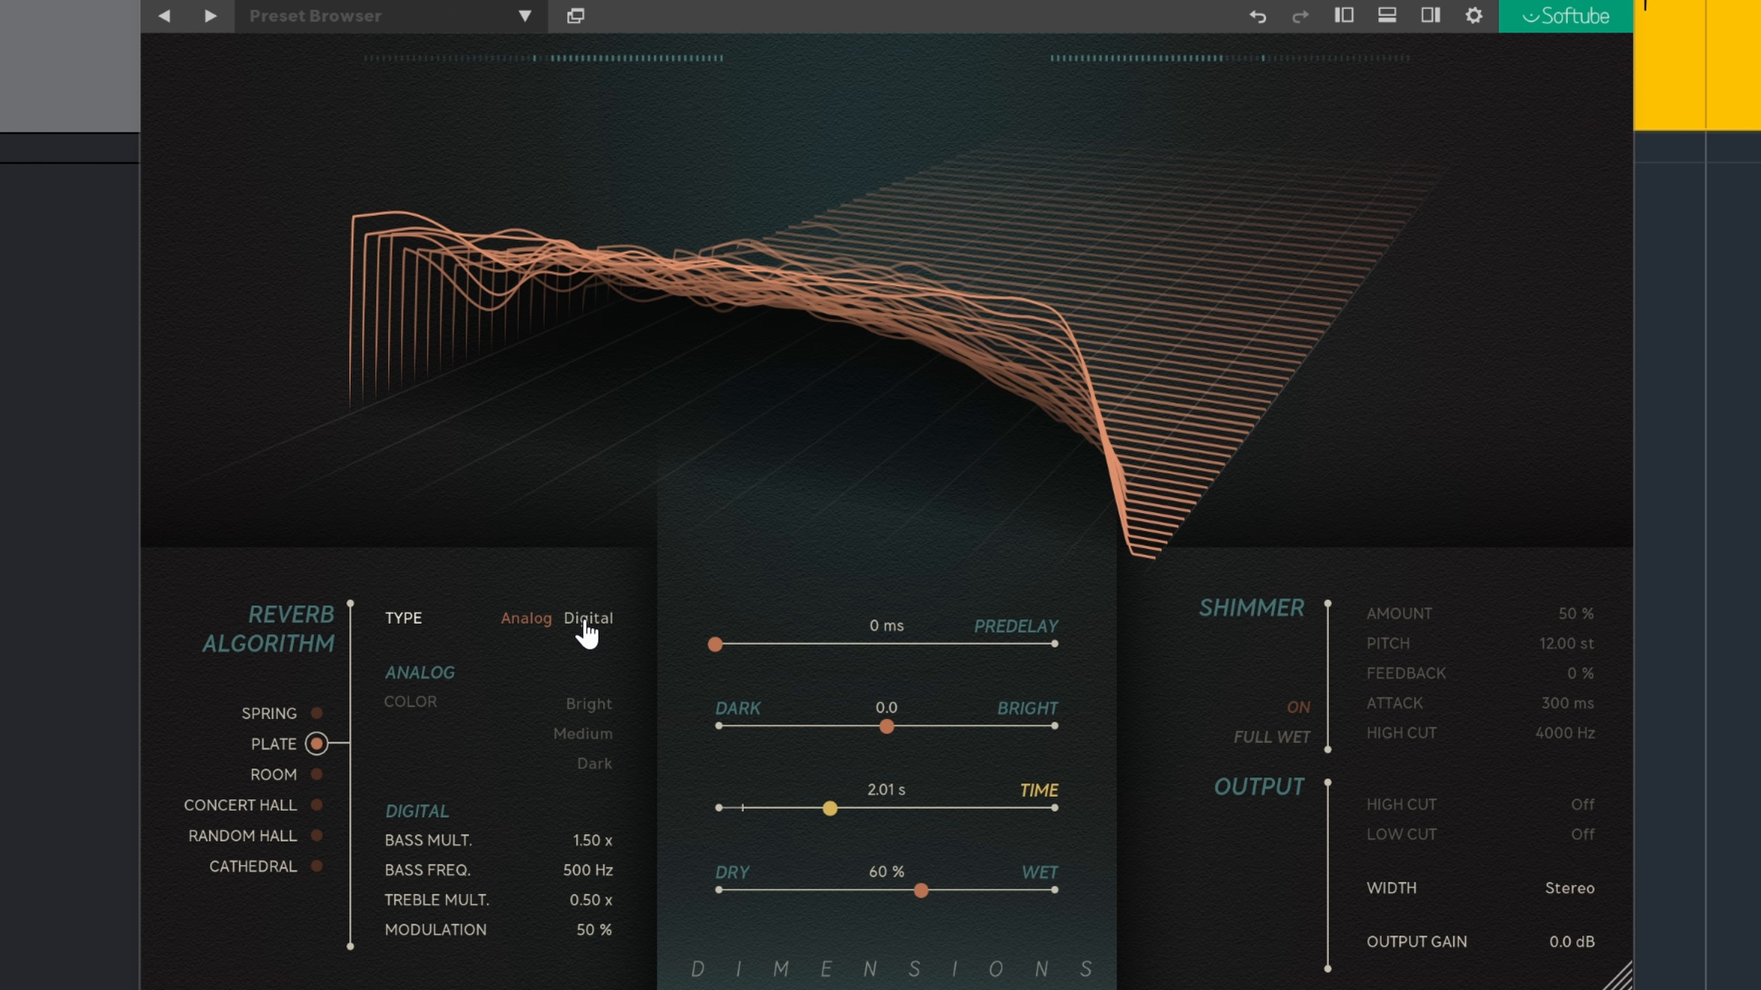
pyautogui.click(521, 624)
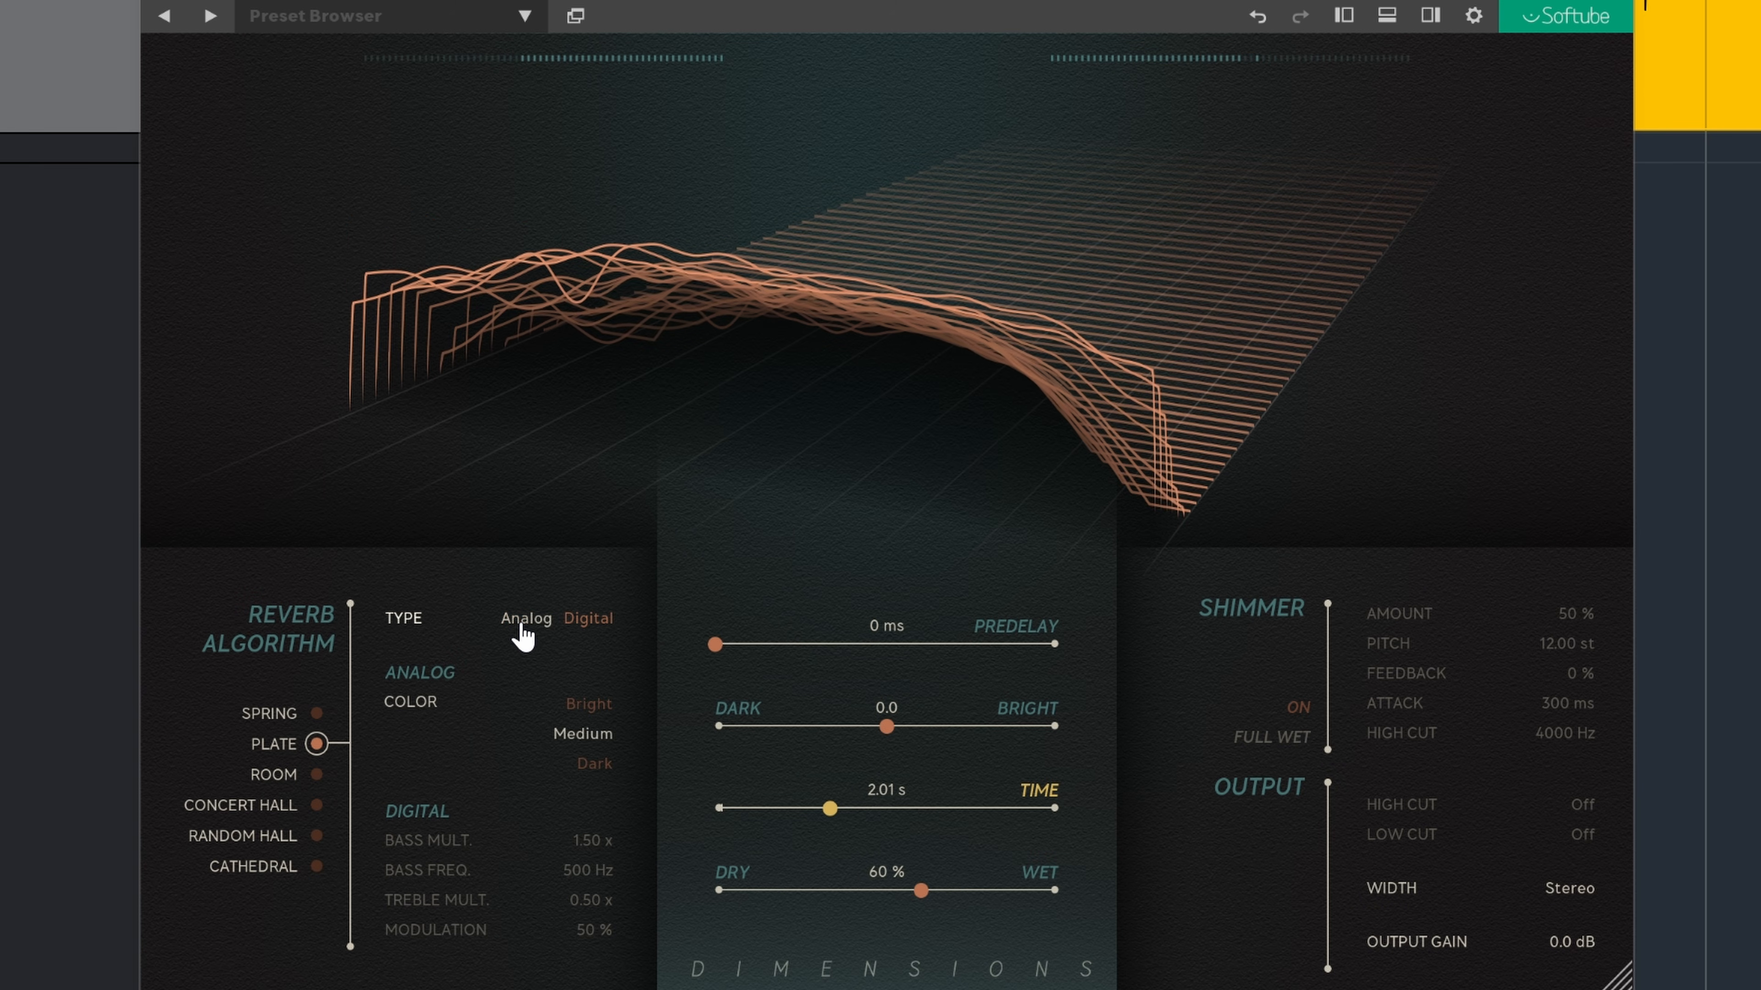
pyautogui.click(588, 624)
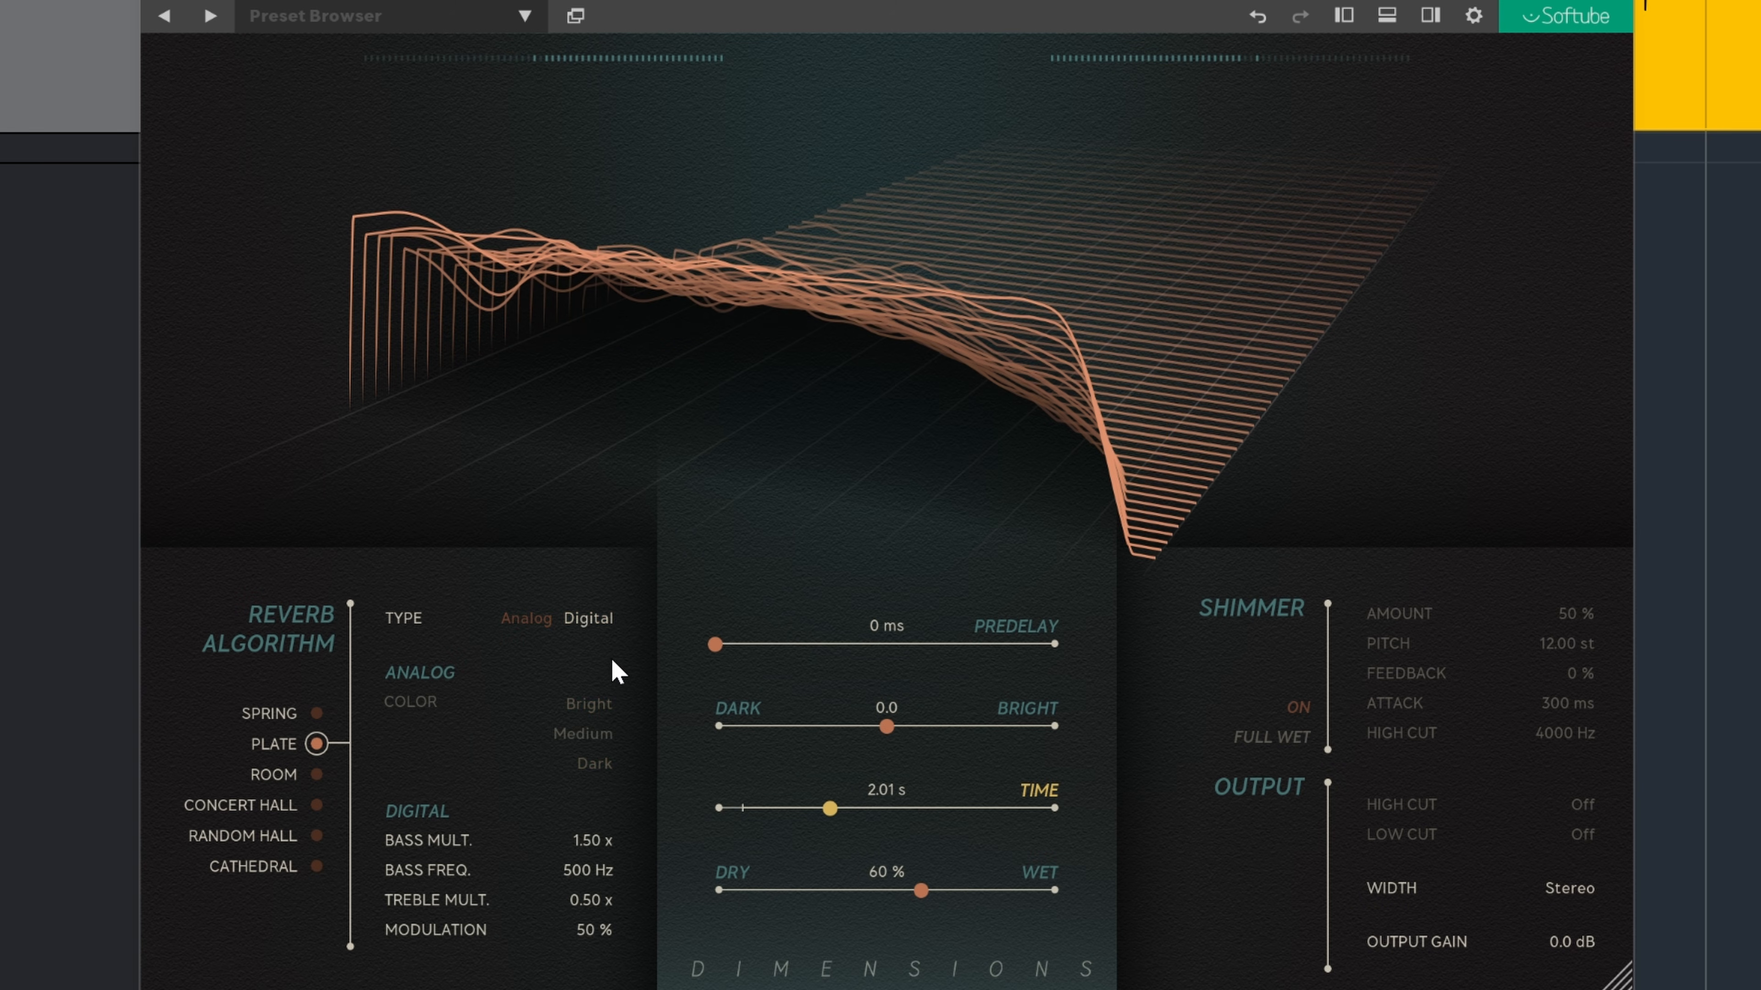
pyautogui.moveTo(601, 940); pyautogui.dragTo(739, 925)
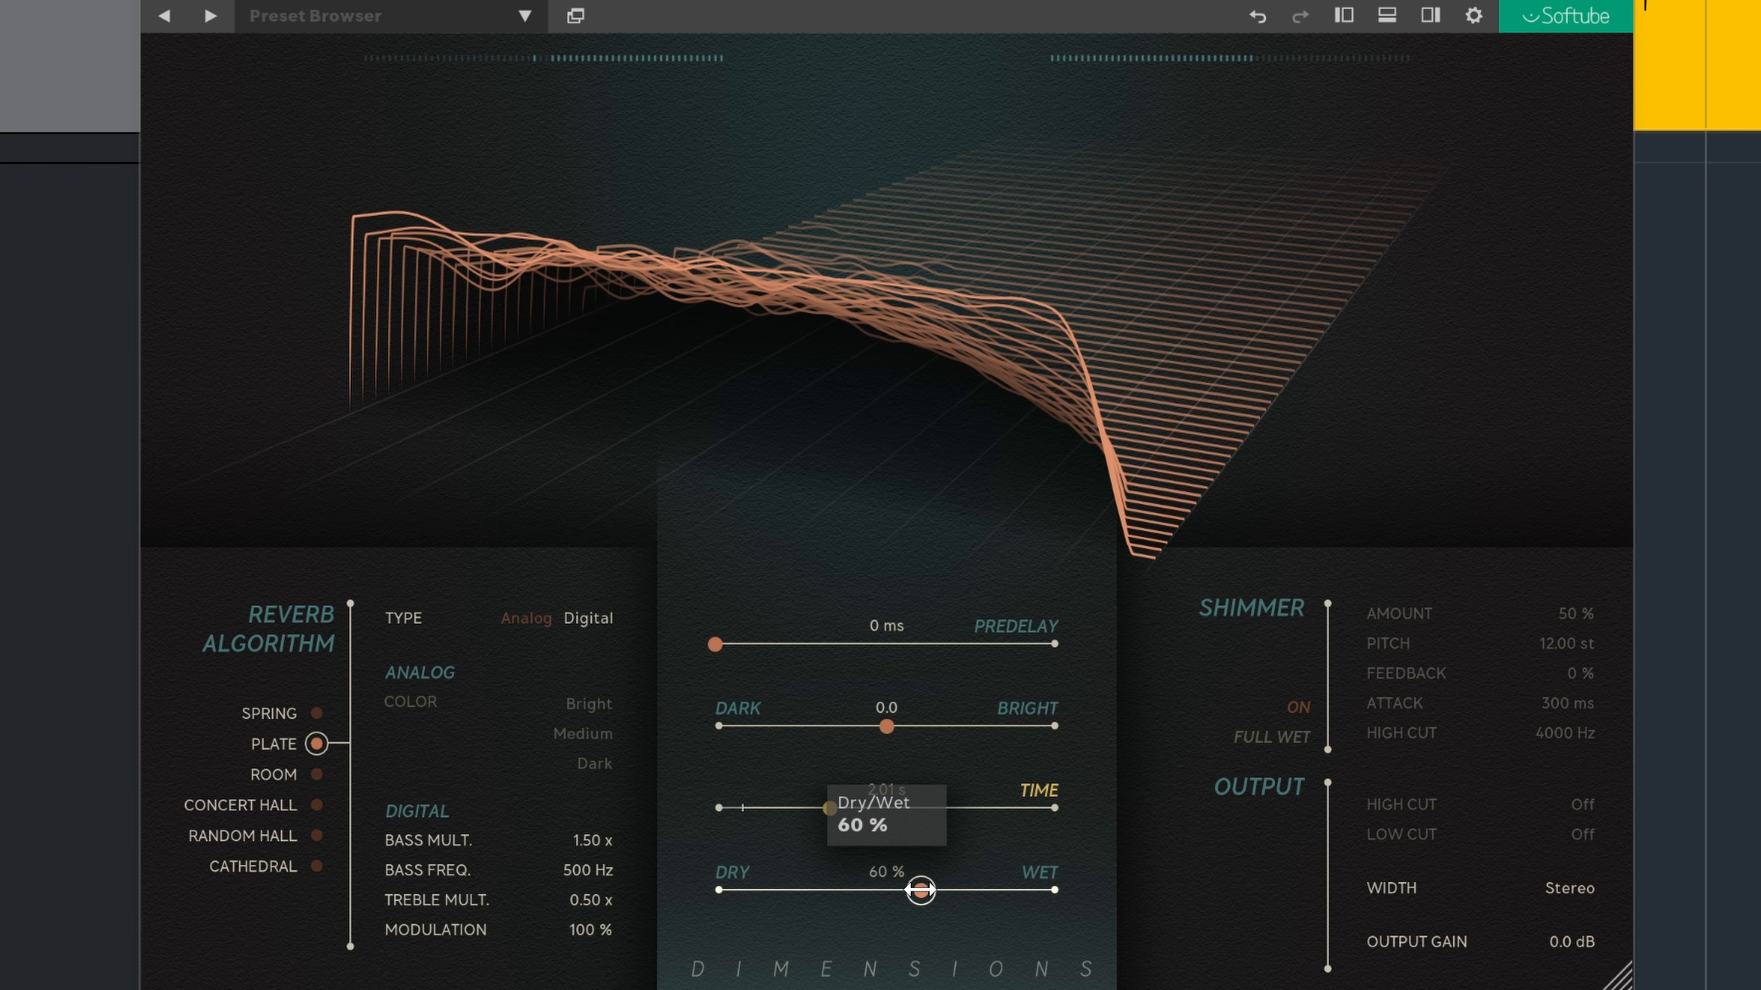
# Step: Switch to the Room algorithm with modulation Amount 100 % and Medium modulation type
pyautogui.click(279, 775)
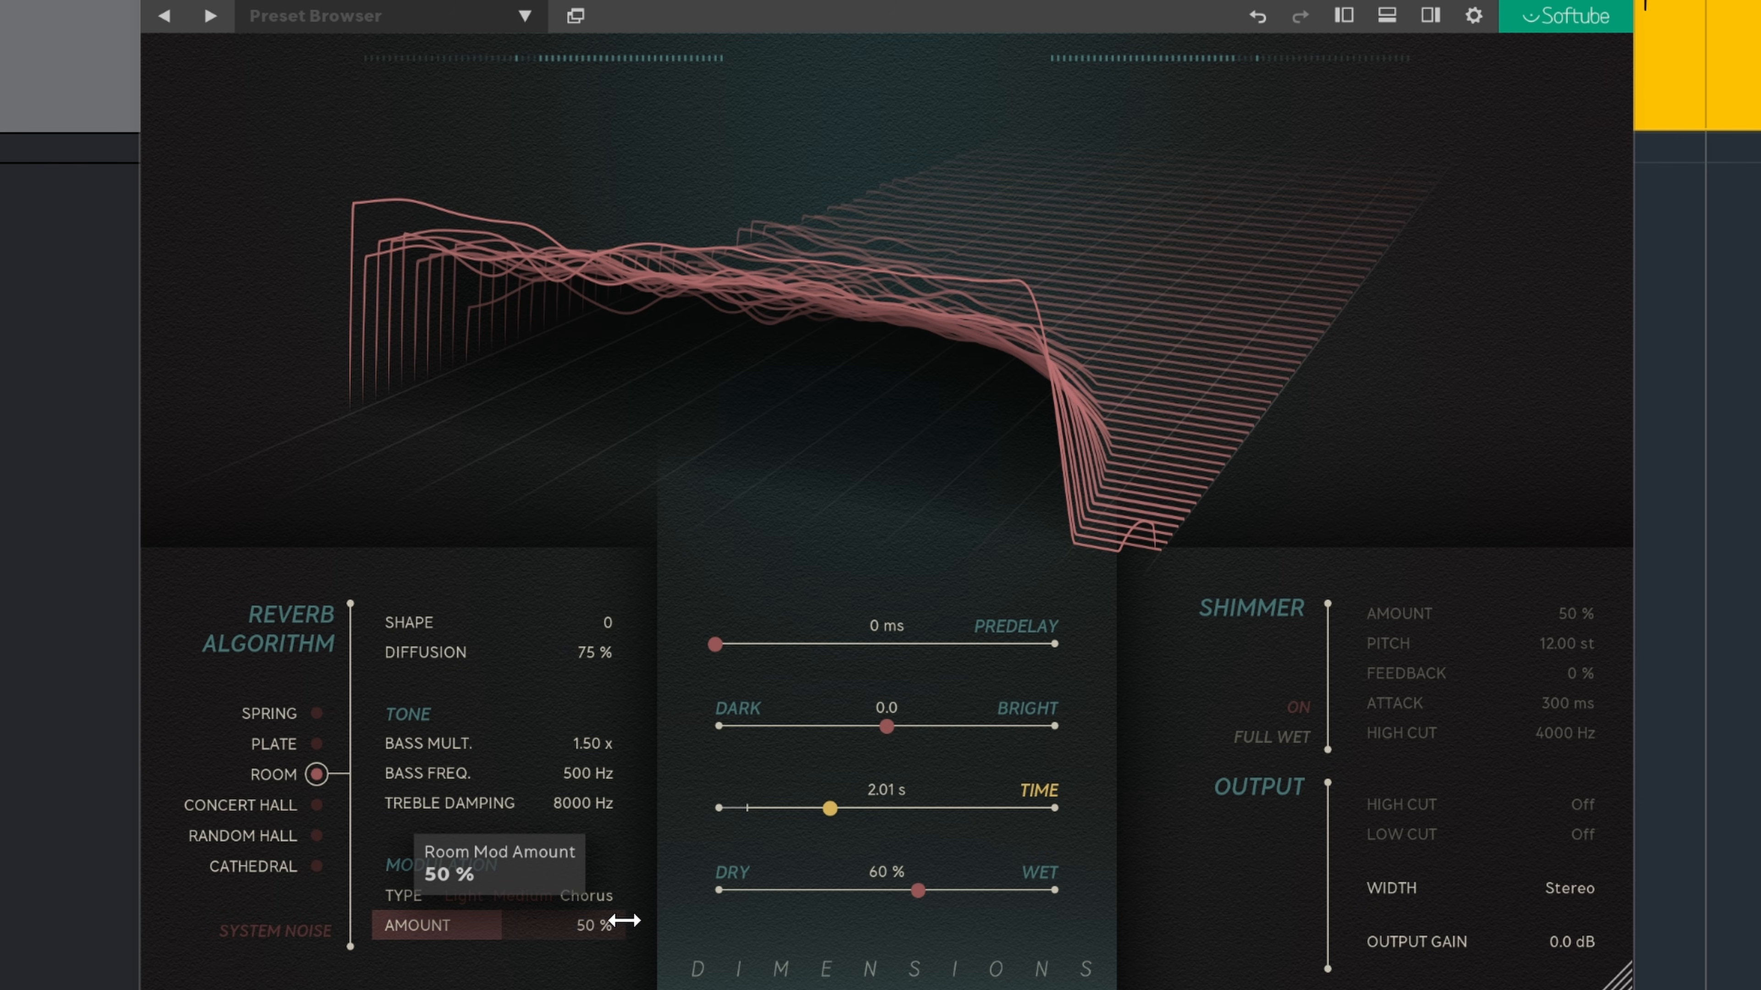
pyautogui.moveTo(593, 916); pyautogui.dragTo(700, 929)
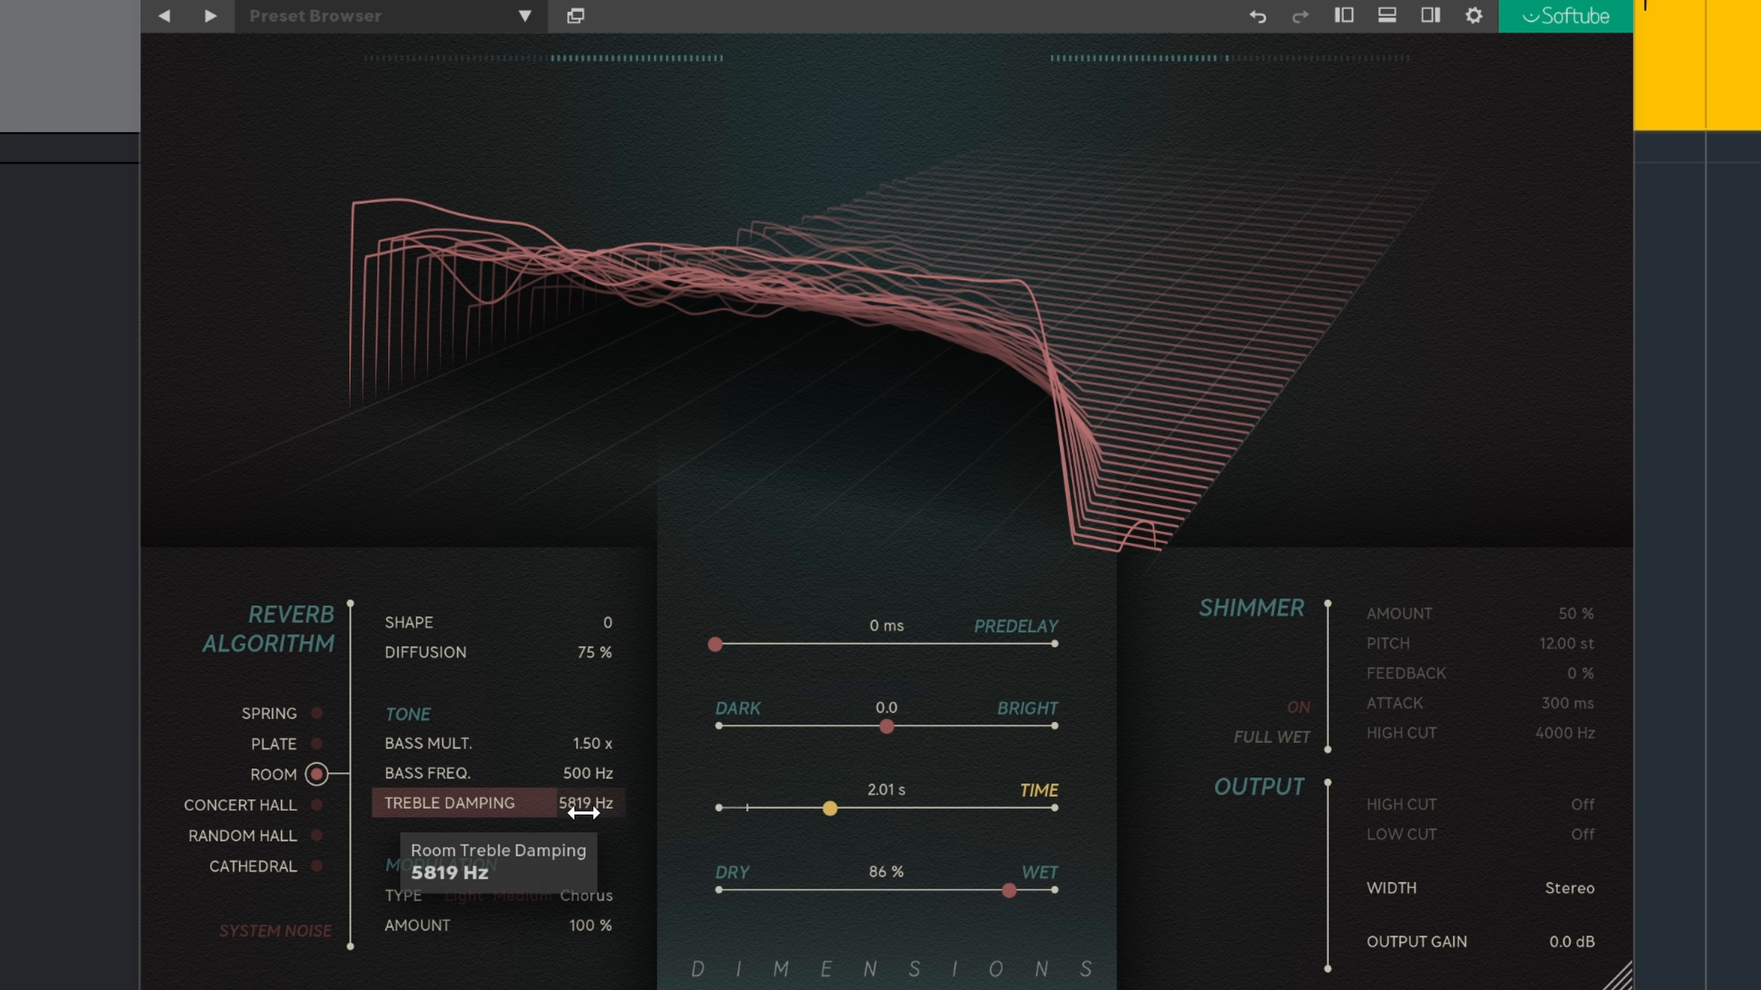
pyautogui.click(463, 899)
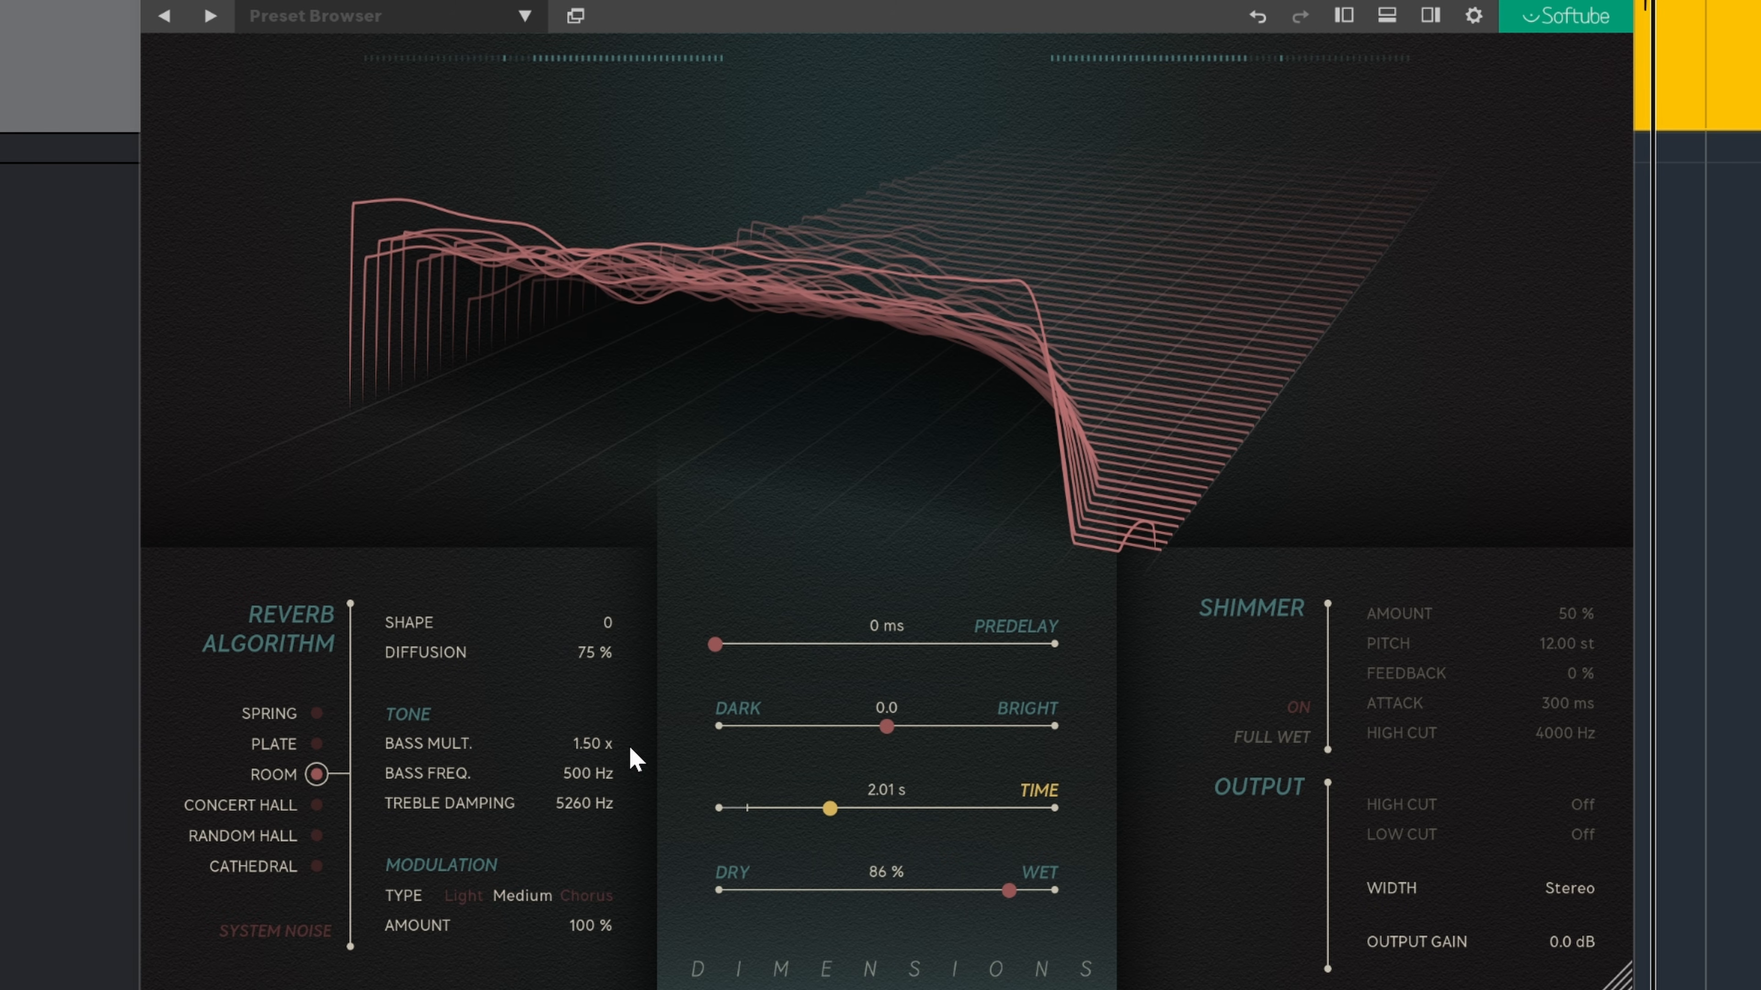
# Step: Try the Concert Hall and Random Hall algorithms and set the Dry/Wet mix to 58 %
pyautogui.click(330, 812)
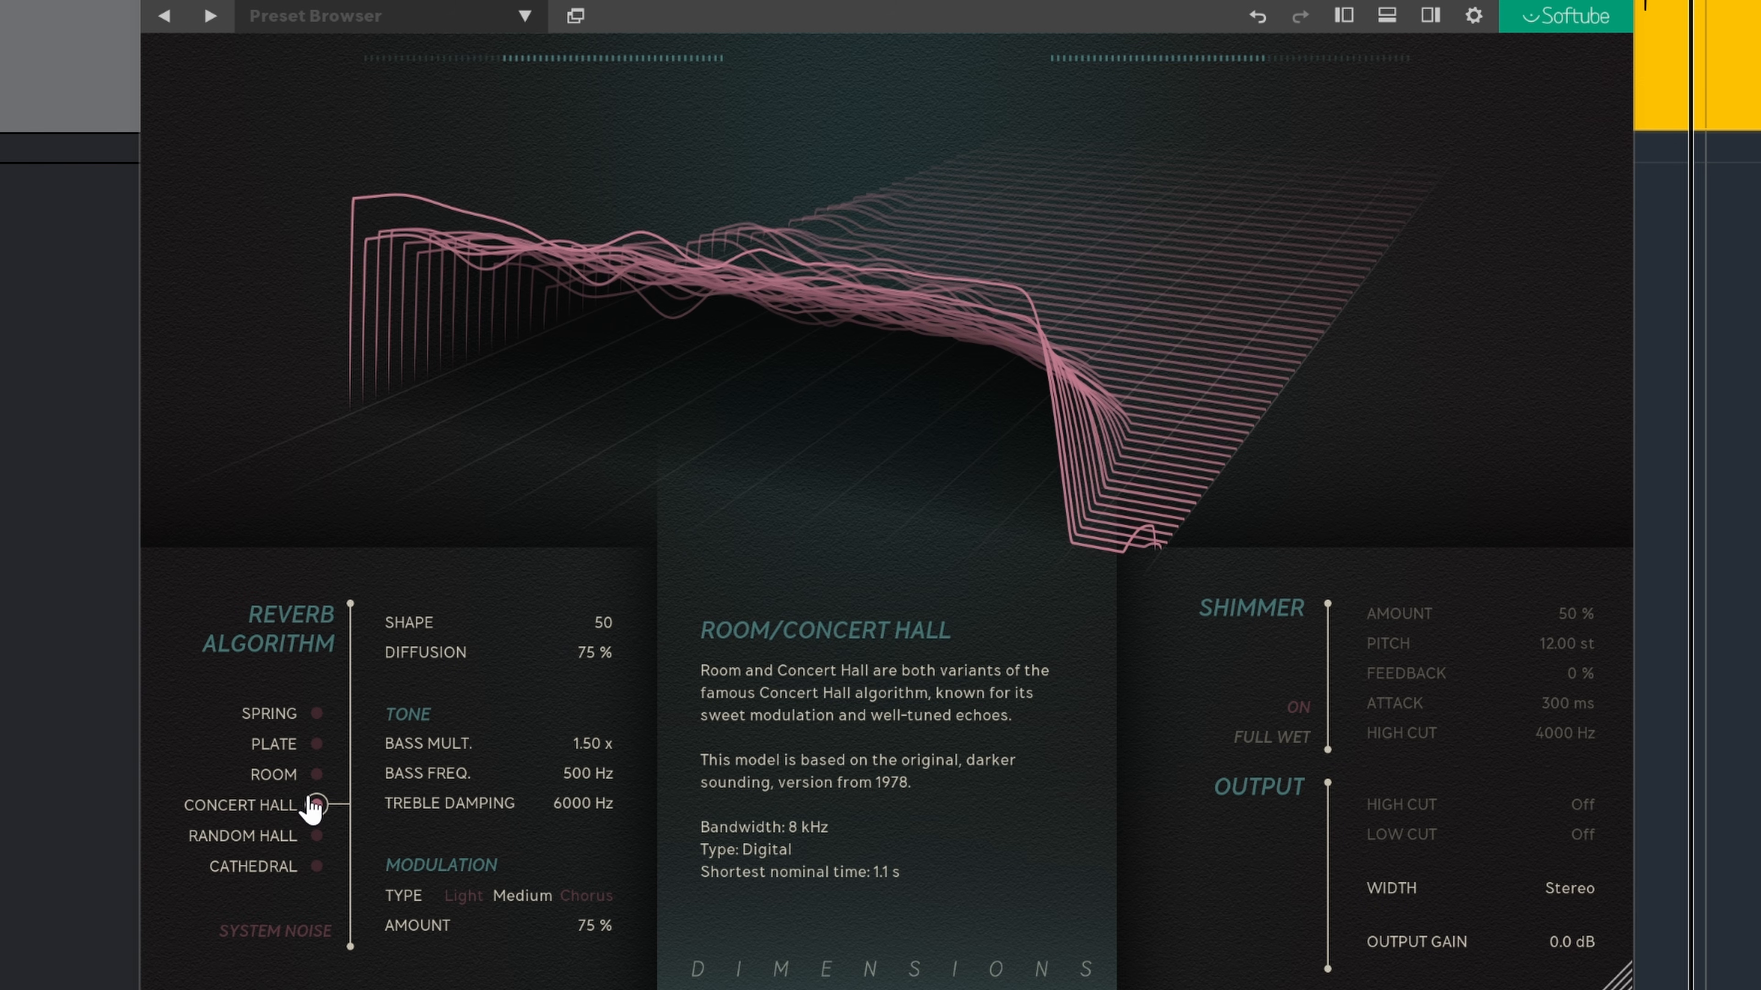
pyautogui.moveTo(1008, 890); pyautogui.dragTo(907, 895)
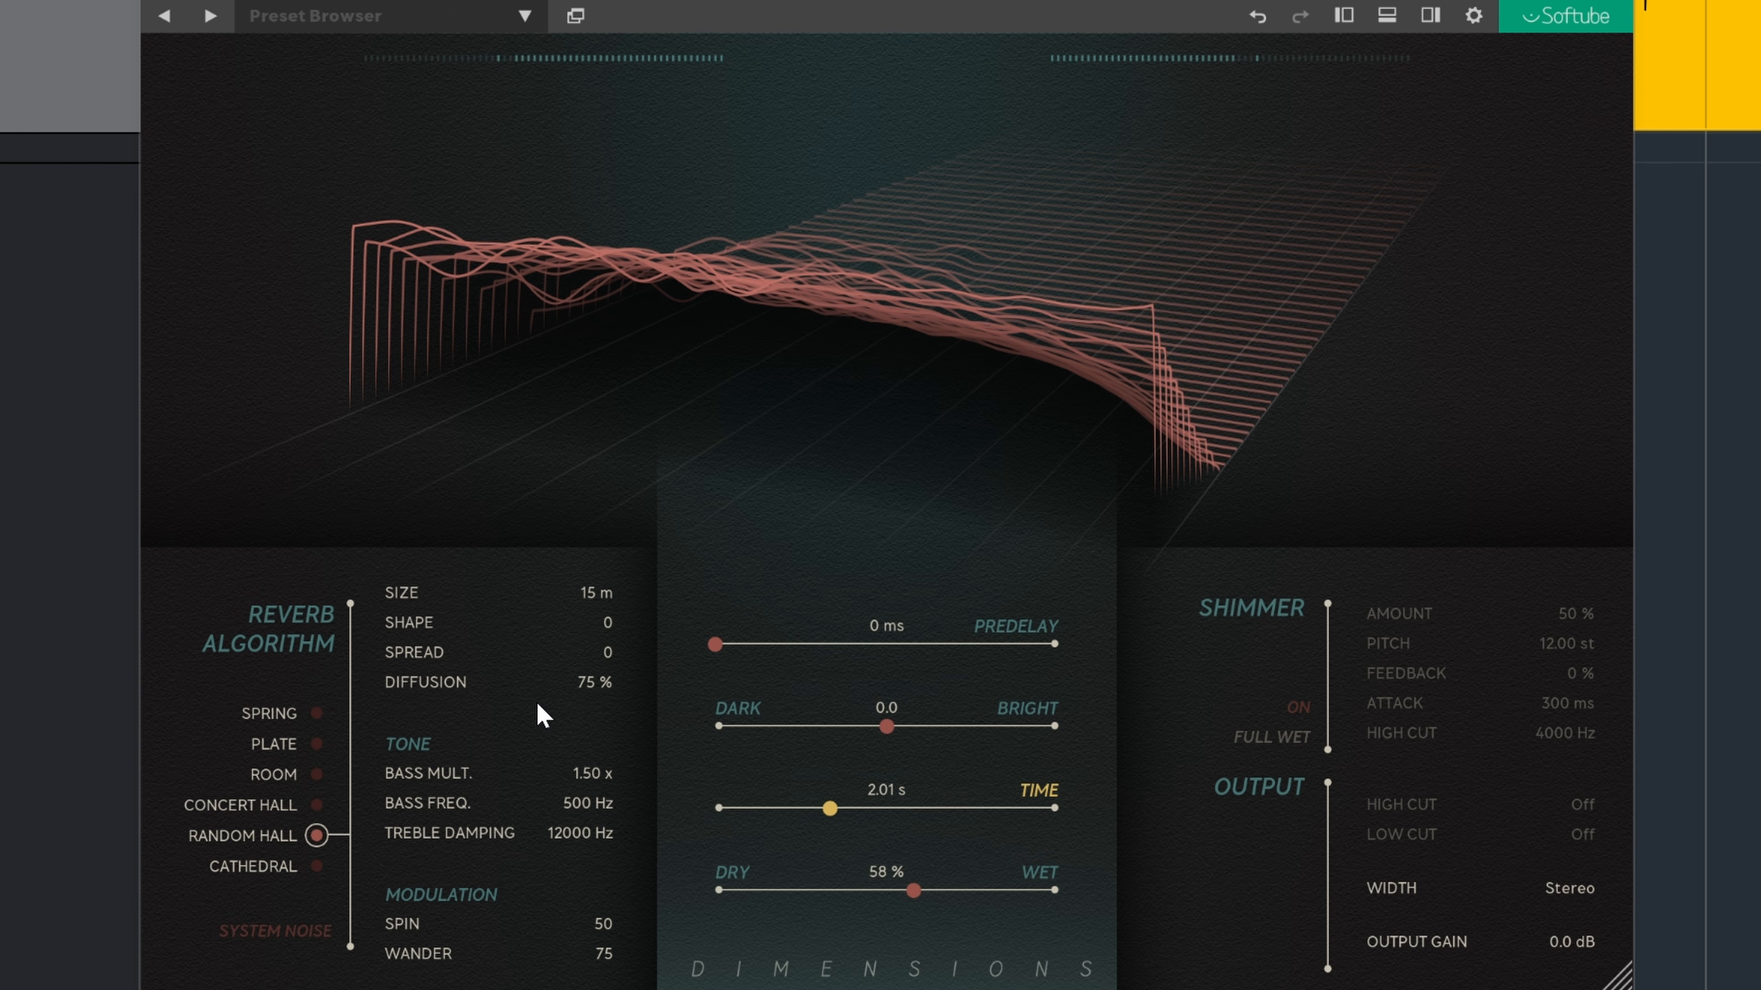
# Step: Set Random Hall's Spin to 100, Dry/Wet to 96 % and Wander to 79
pyautogui.moveTo(601, 923); pyautogui.dragTo(786, 935)
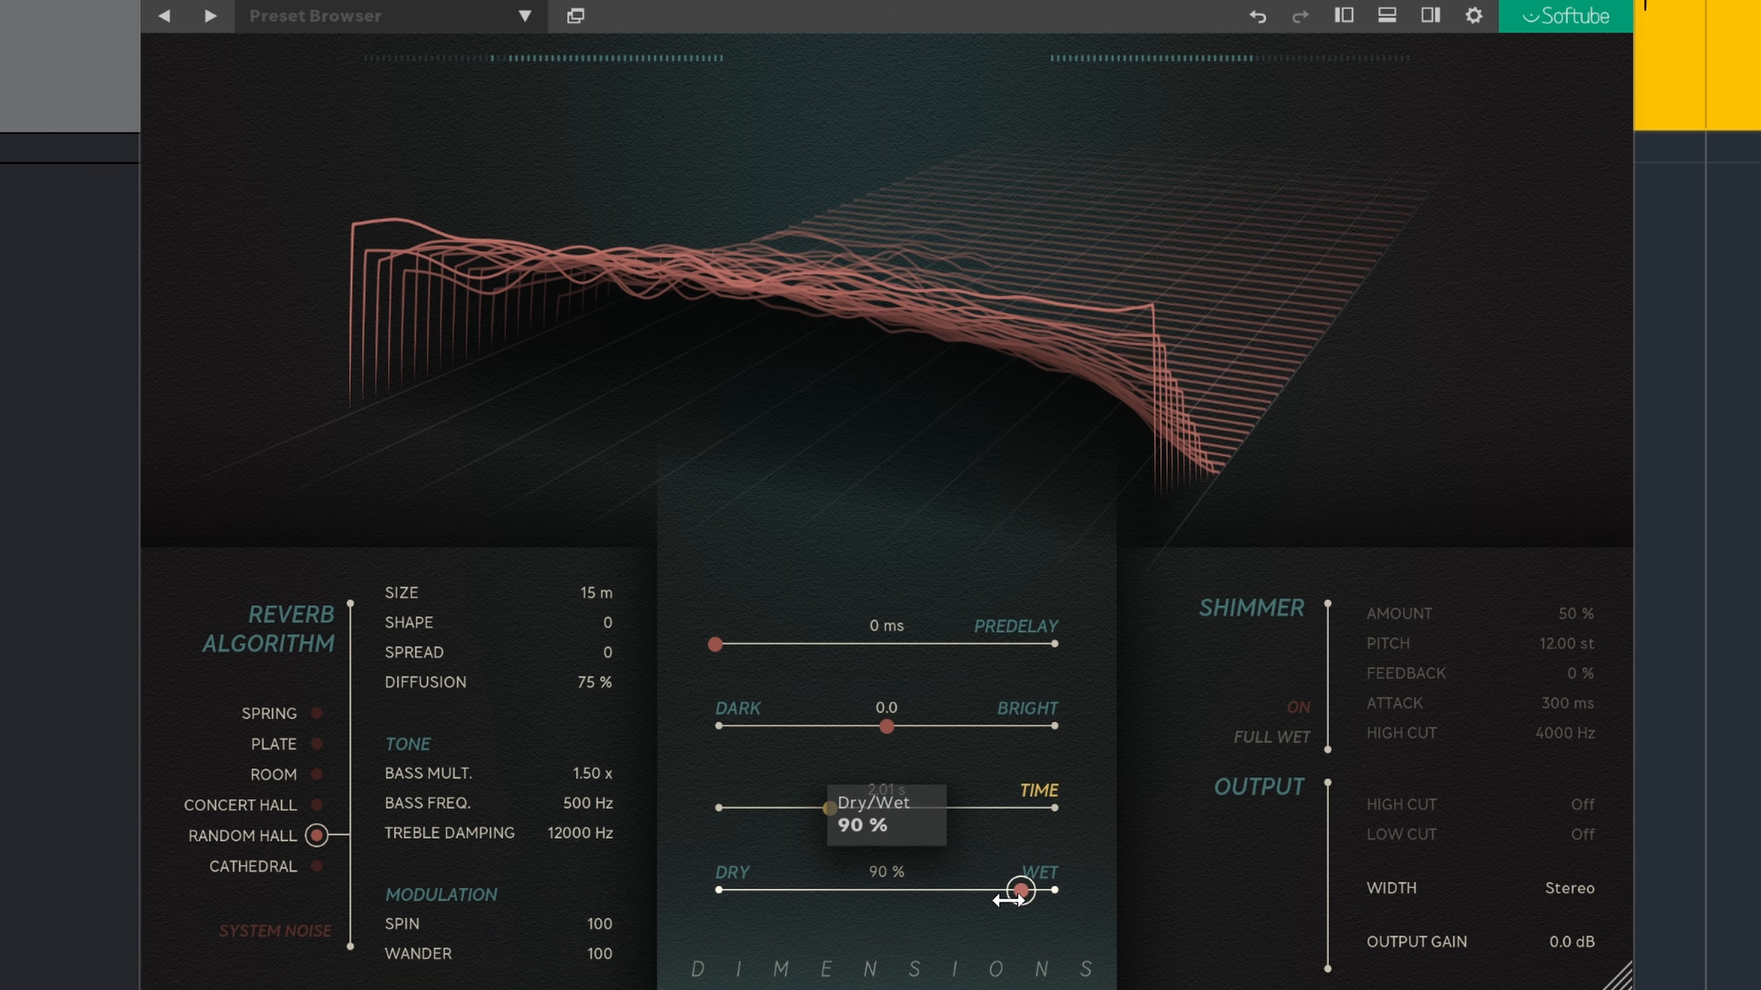
pyautogui.moveTo(1024, 901); pyautogui.dragTo(1028, 901)
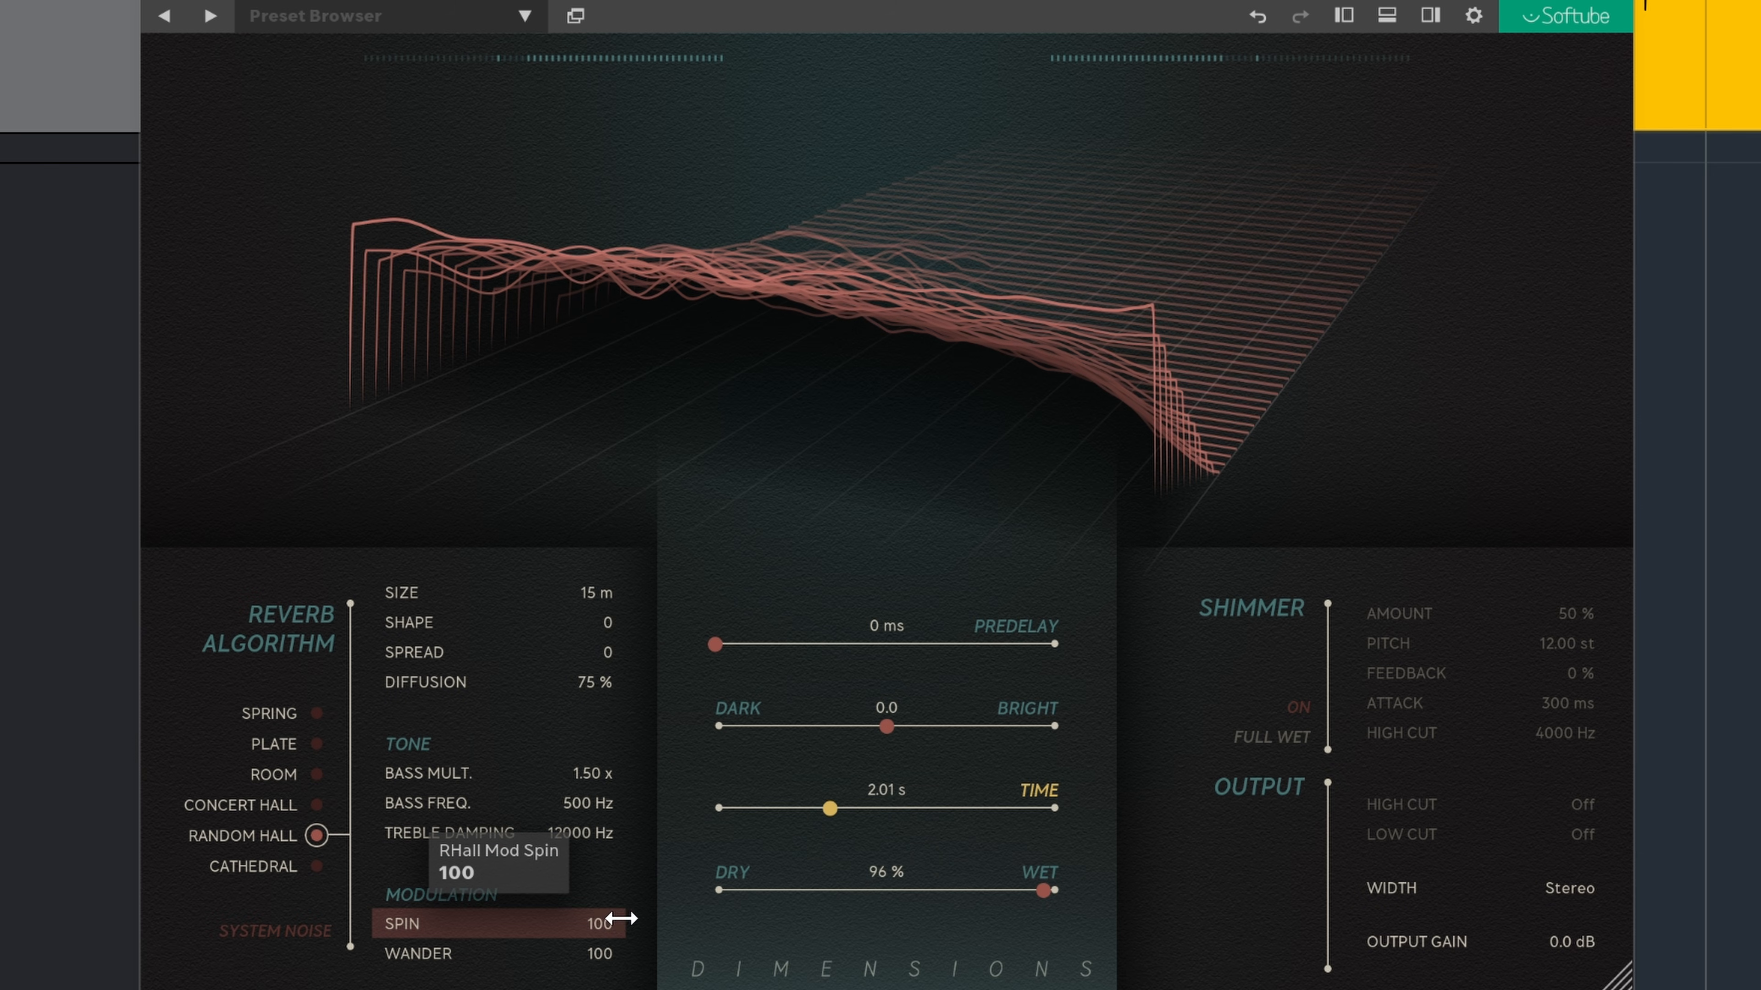
pyautogui.moveTo(622, 928); pyautogui.dragTo(570, 951)
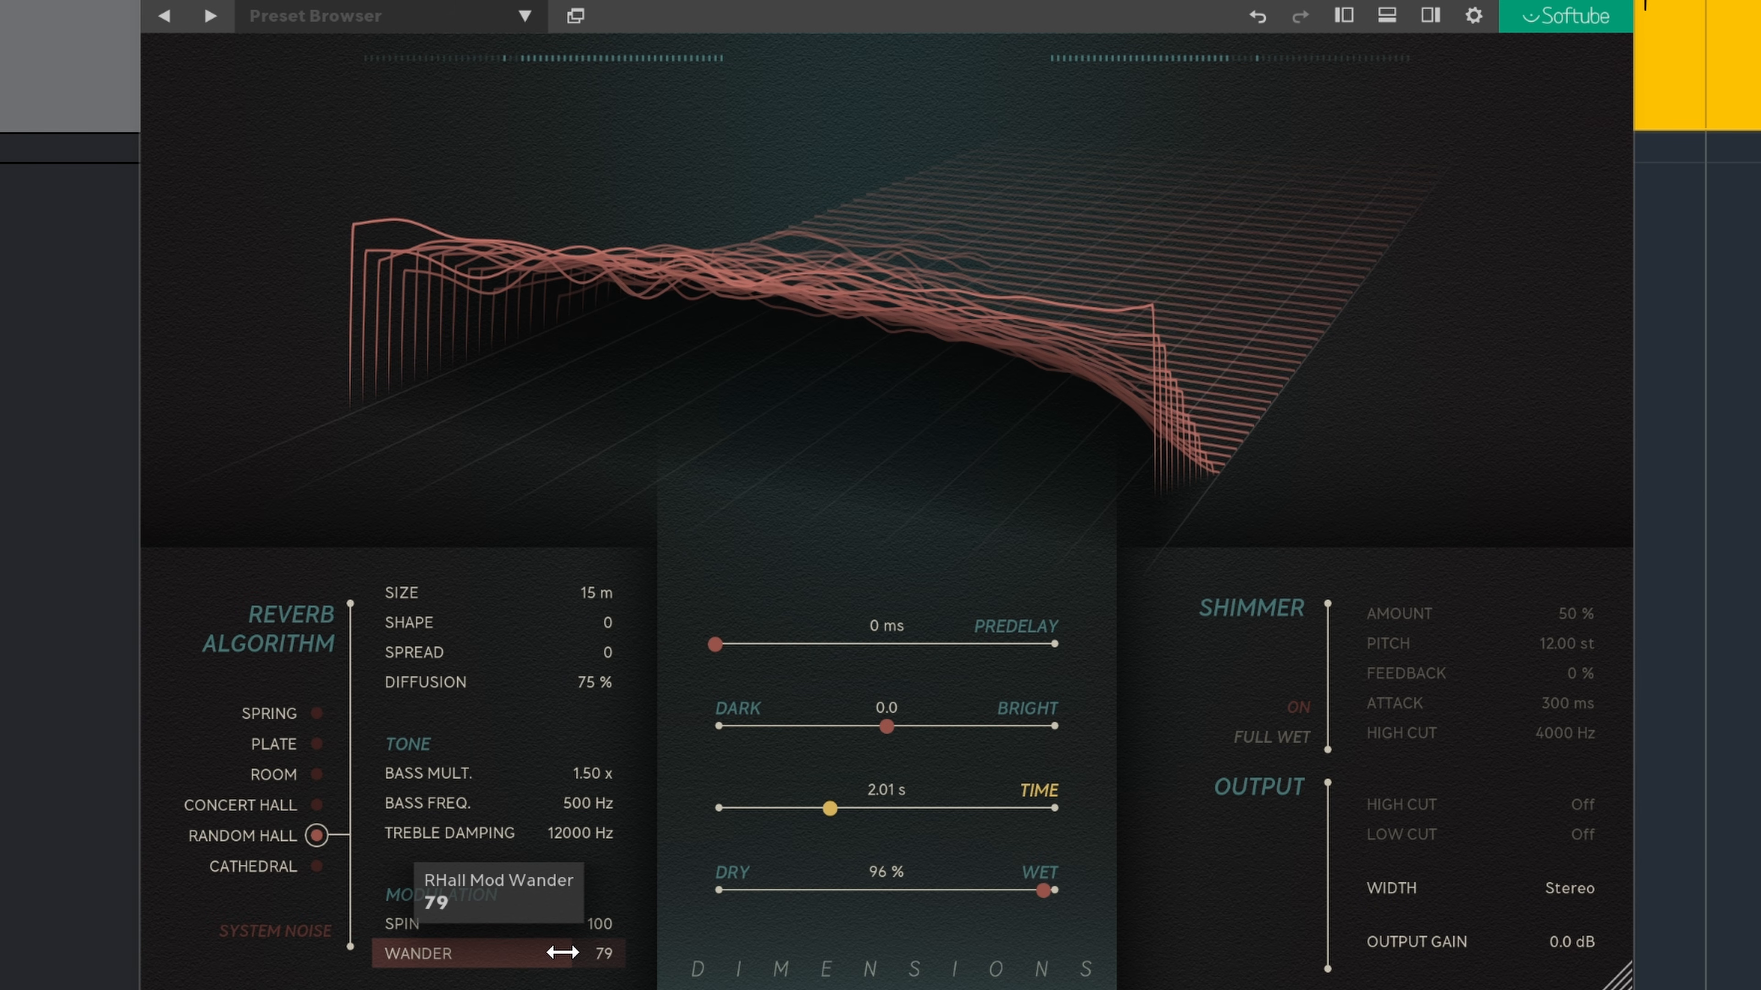
# Step: Switch to the Cathedral algorithm and set the Dry/Wet mix to 45 %
pyautogui.moveTo(562, 953); pyautogui.dragTo(562, 952)
pyautogui.click(277, 868)
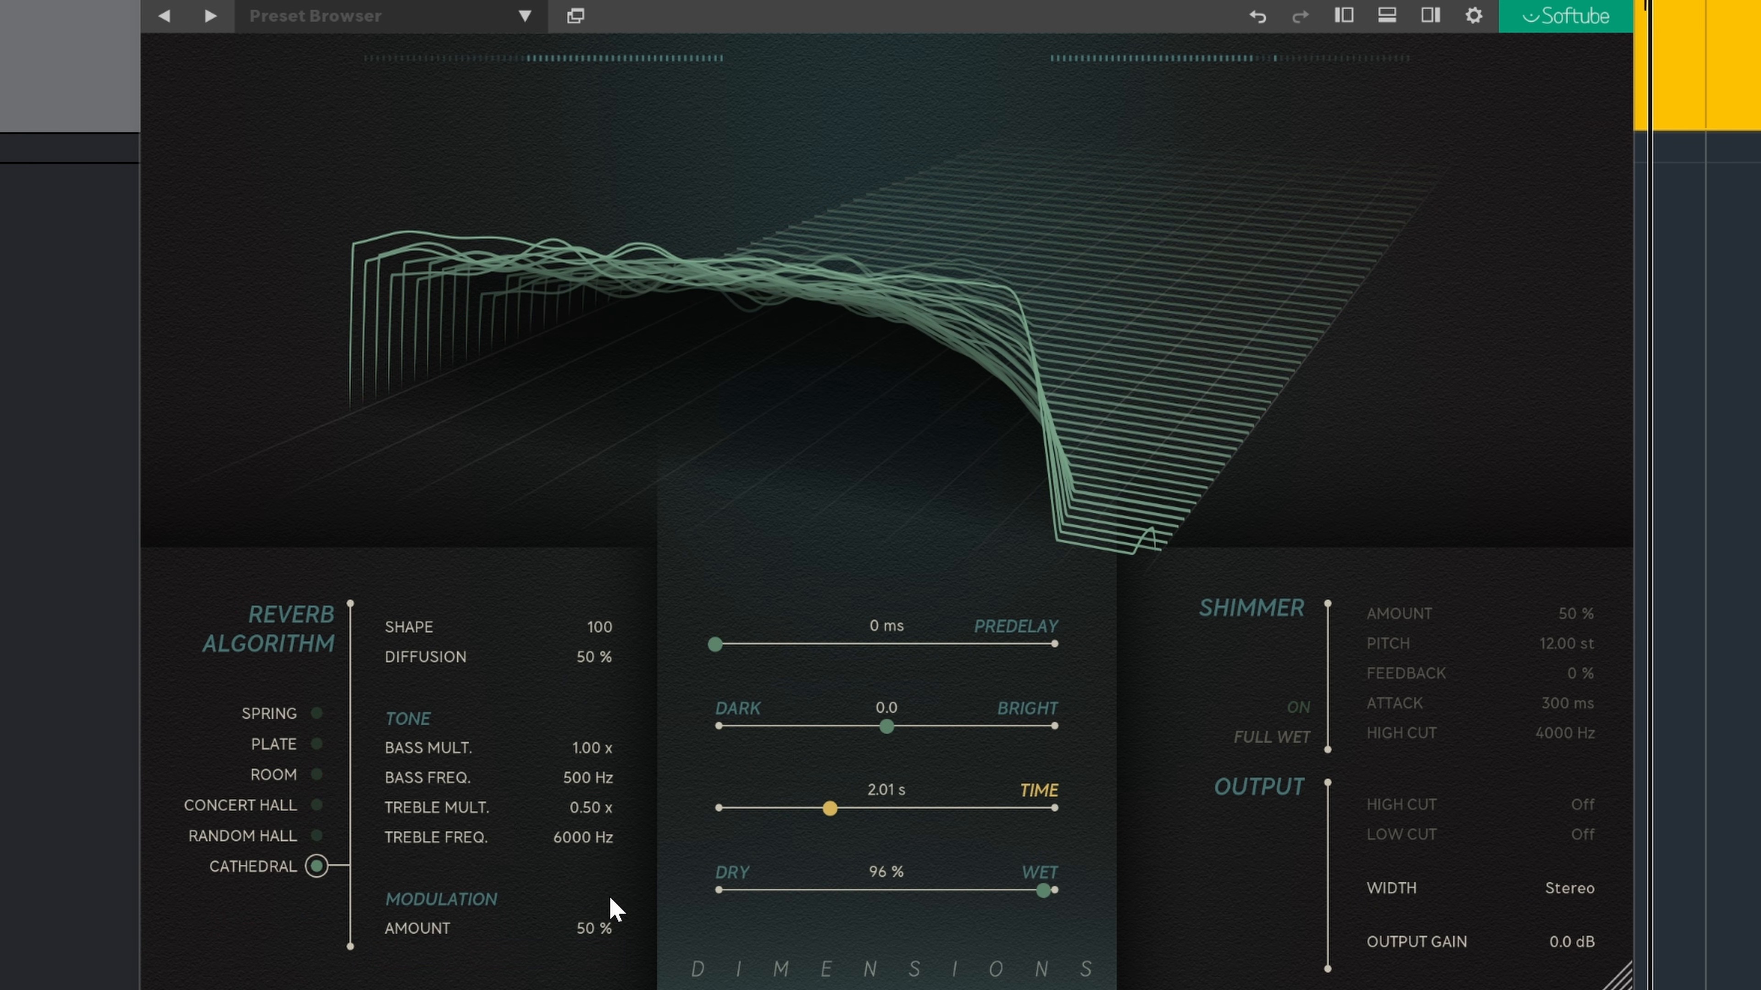
pyautogui.moveTo(1043, 901); pyautogui.dragTo(982, 905)
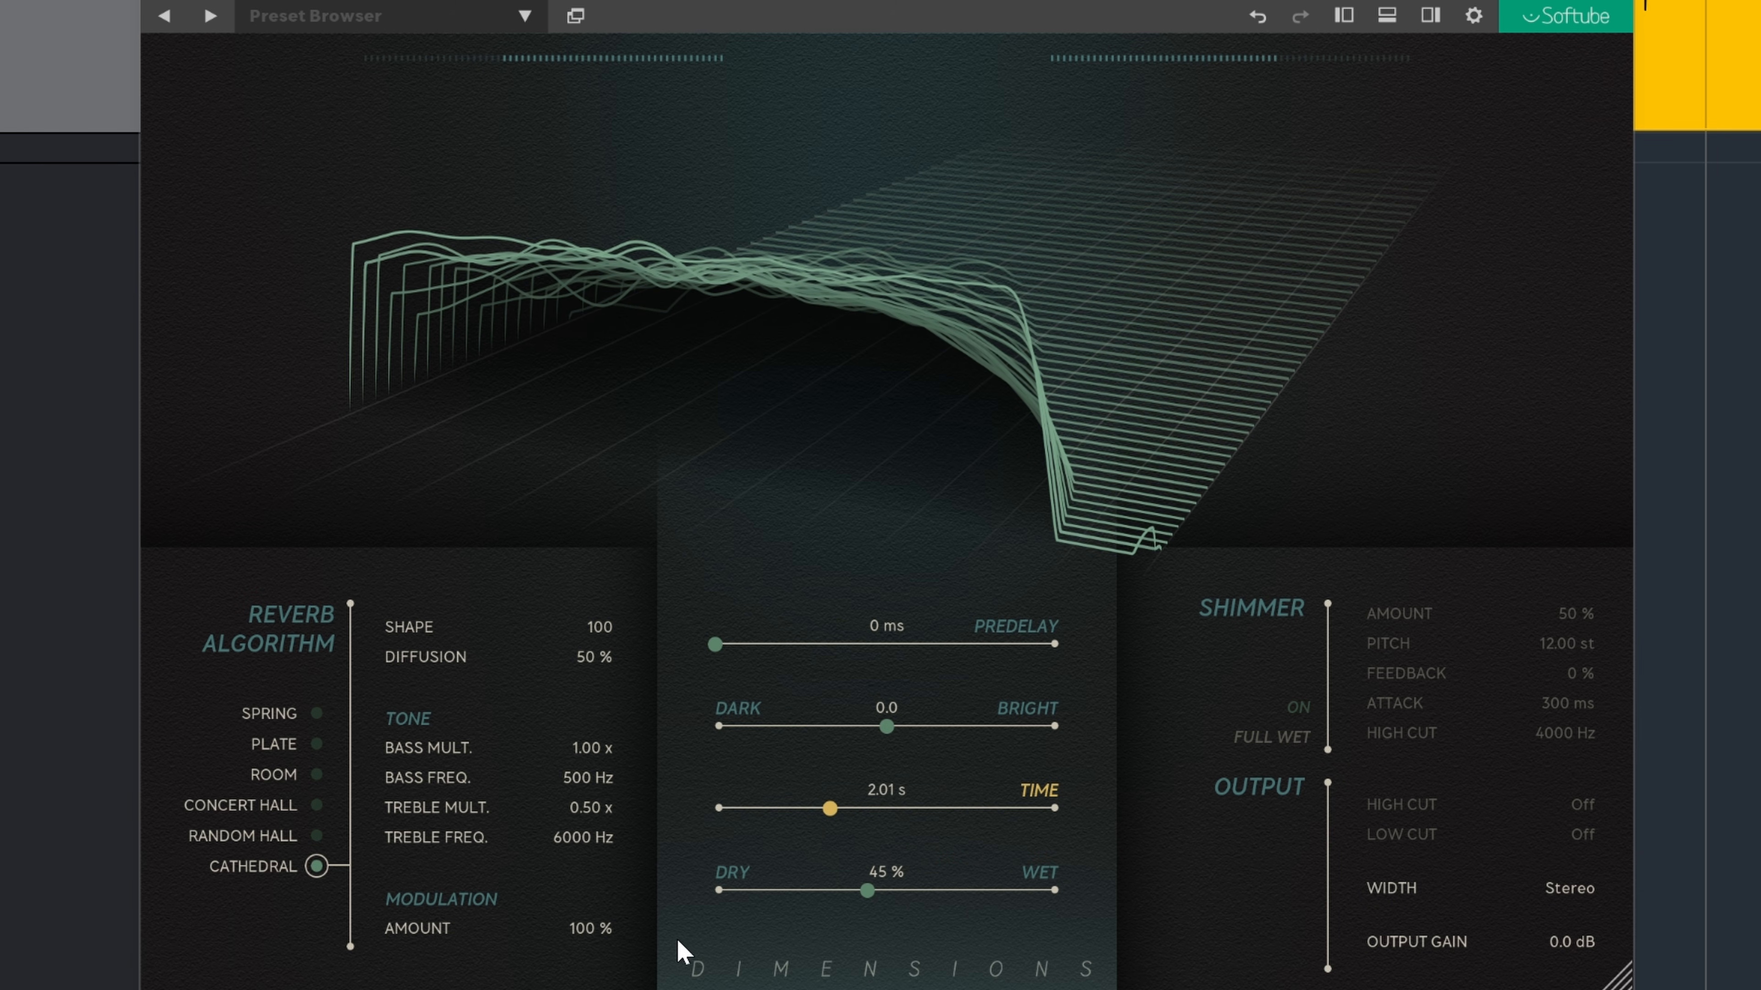
# Step: Set Cathedral's Diffusion to 100 % and the Dry/Wet mix to 99 %
pyautogui.moveTo(589, 657); pyautogui.dragTo(777, 676)
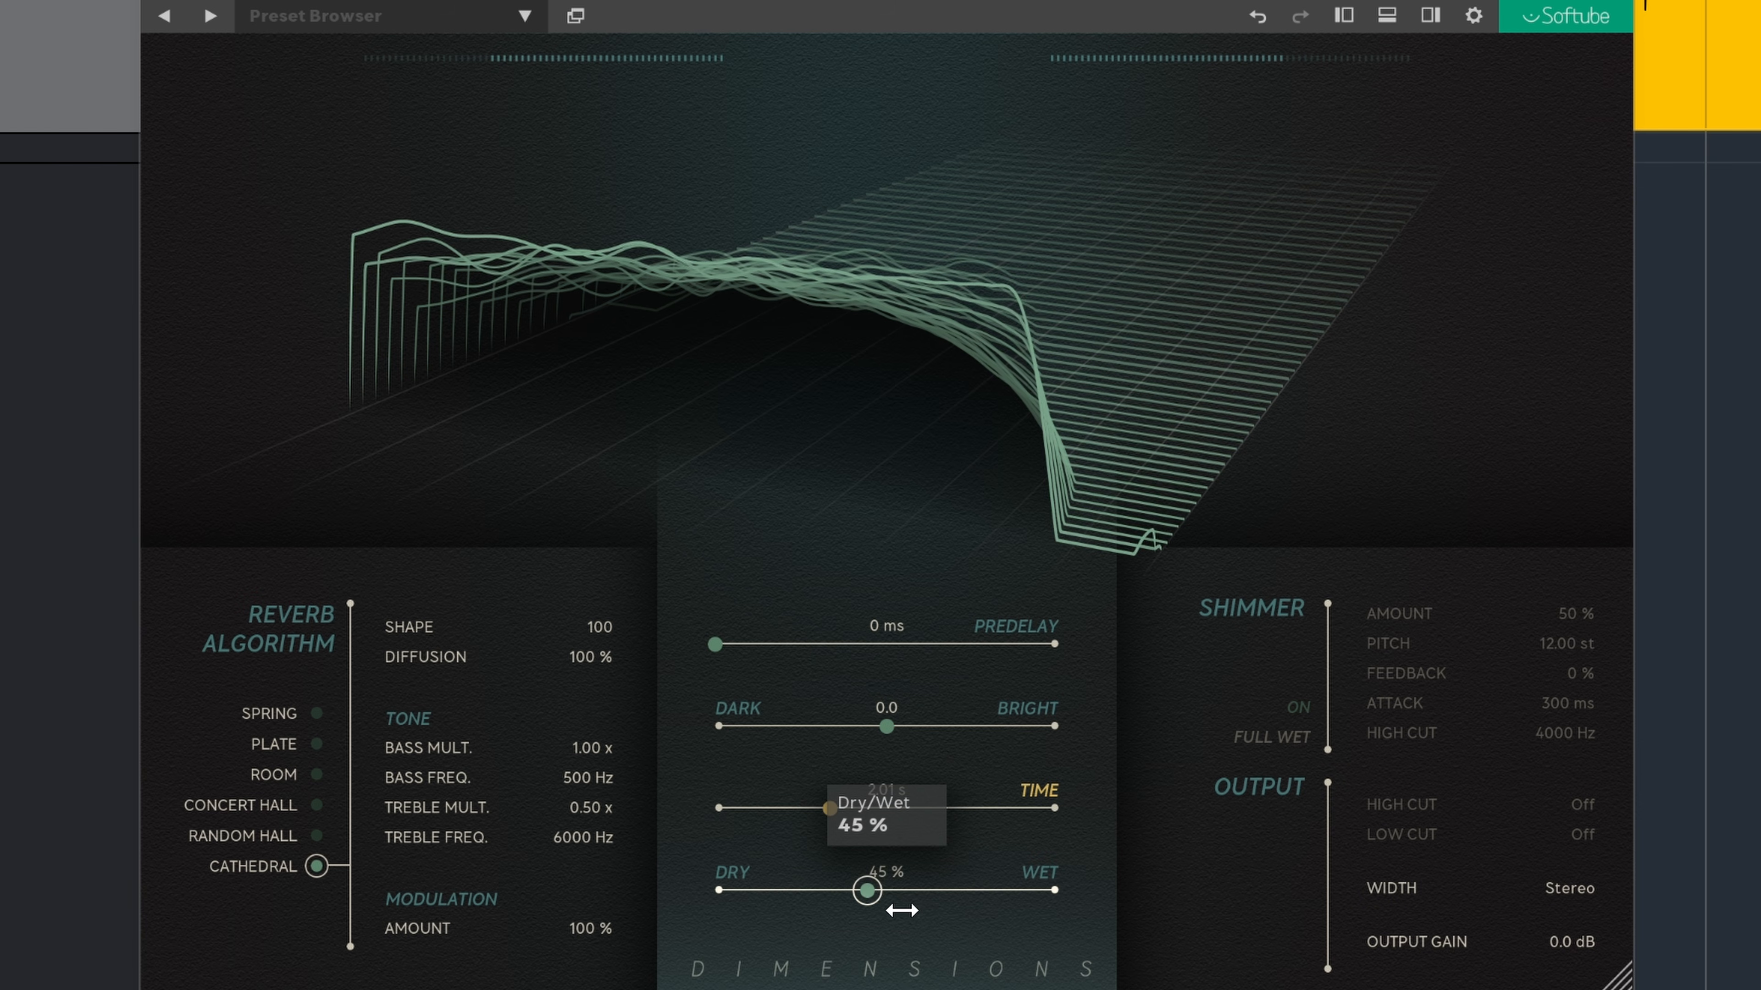
pyautogui.moveTo(1020, 896); pyautogui.dragTo(1053, 892)
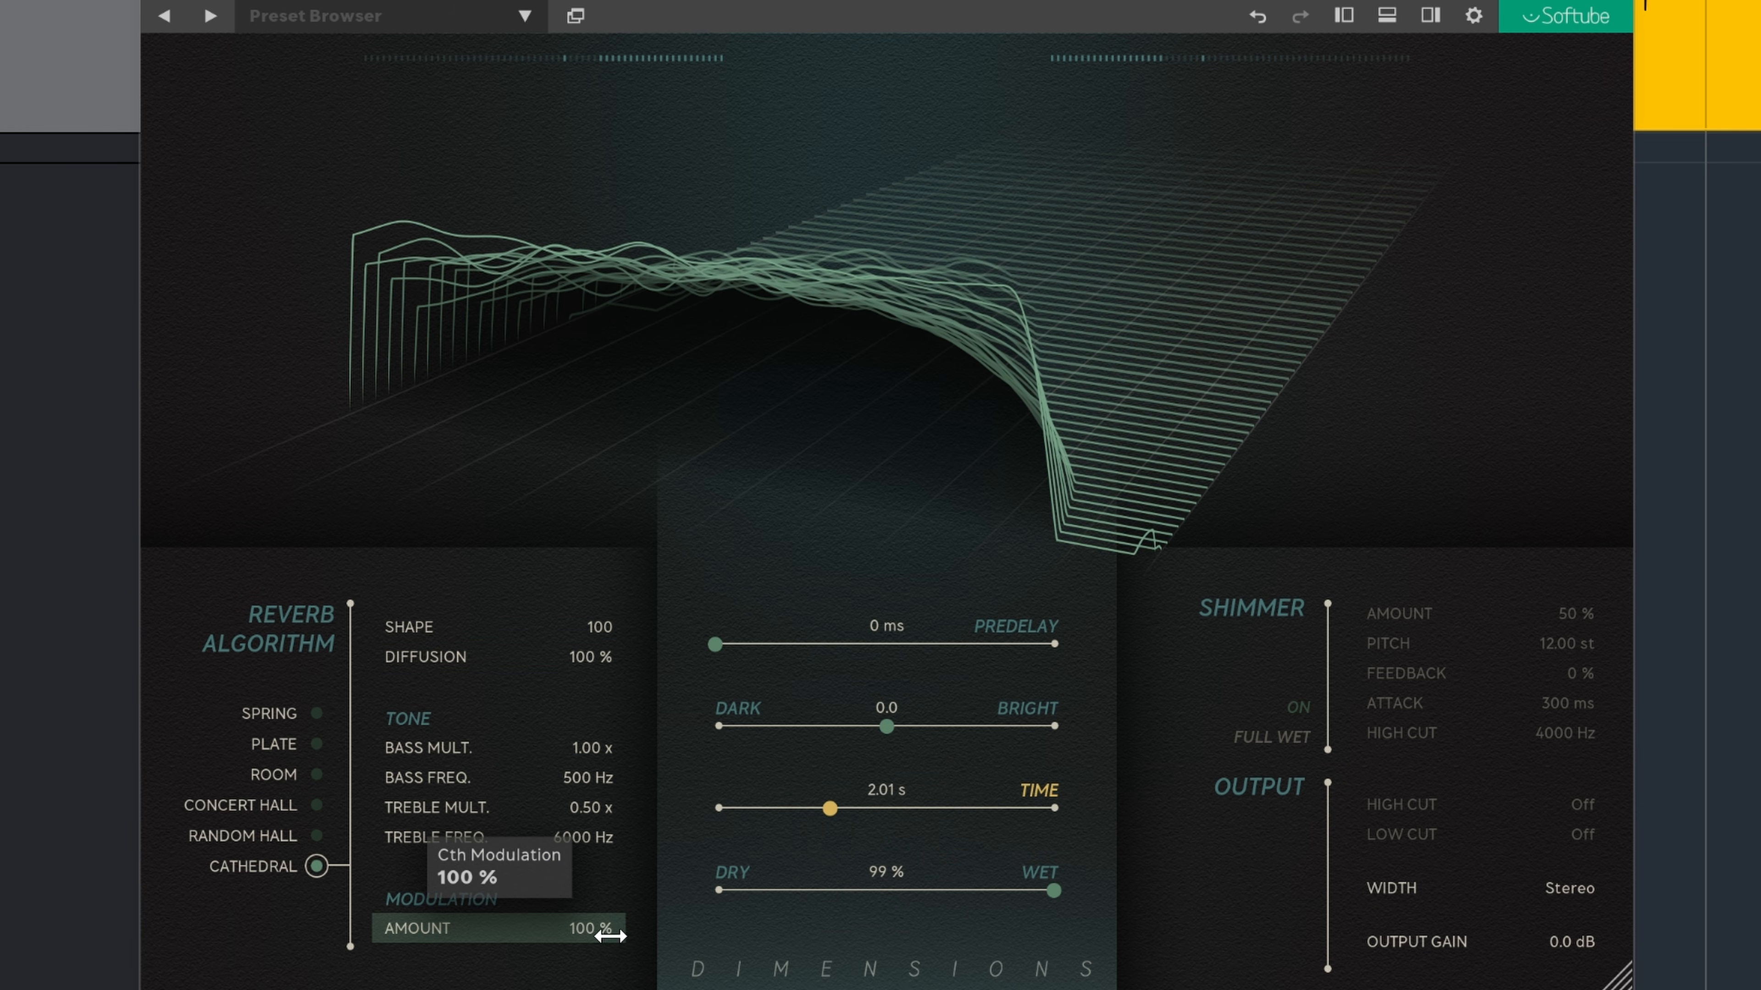
# Step: Lower Cathedral's modulation Amount
pyautogui.moveTo(586, 928); pyautogui.dragTo(467, 931)
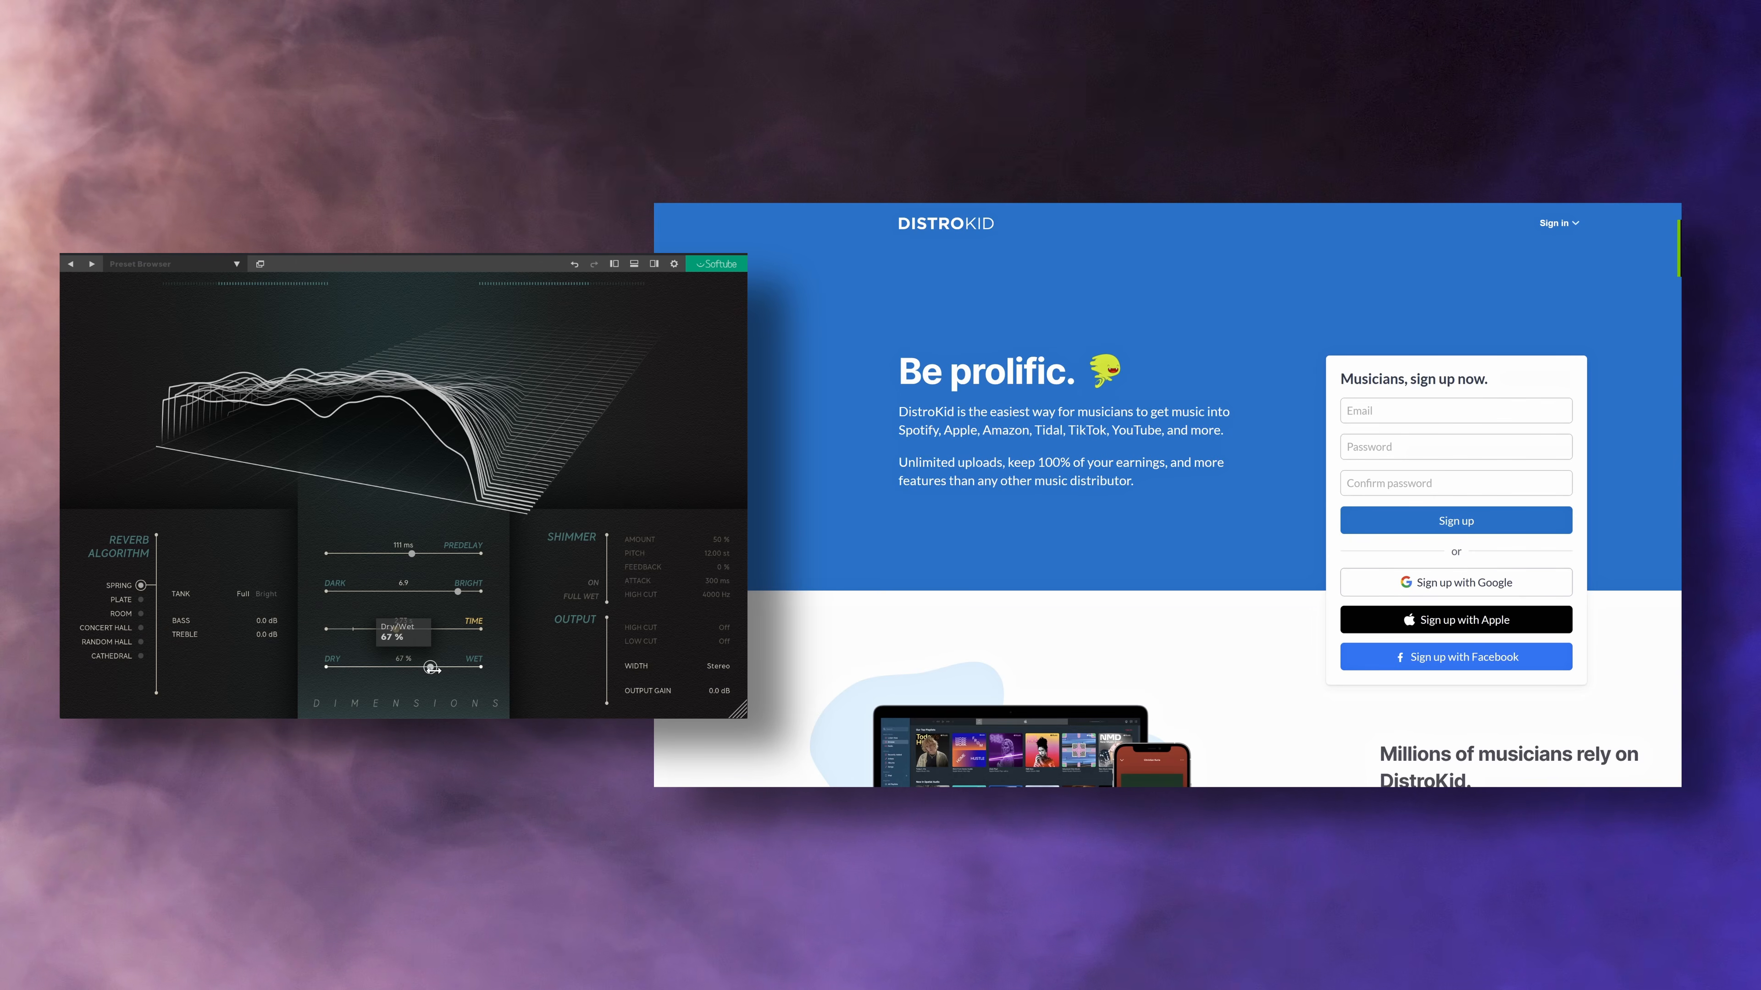
pyautogui.moveTo(433, 670); pyautogui.dragTo(405, 670)
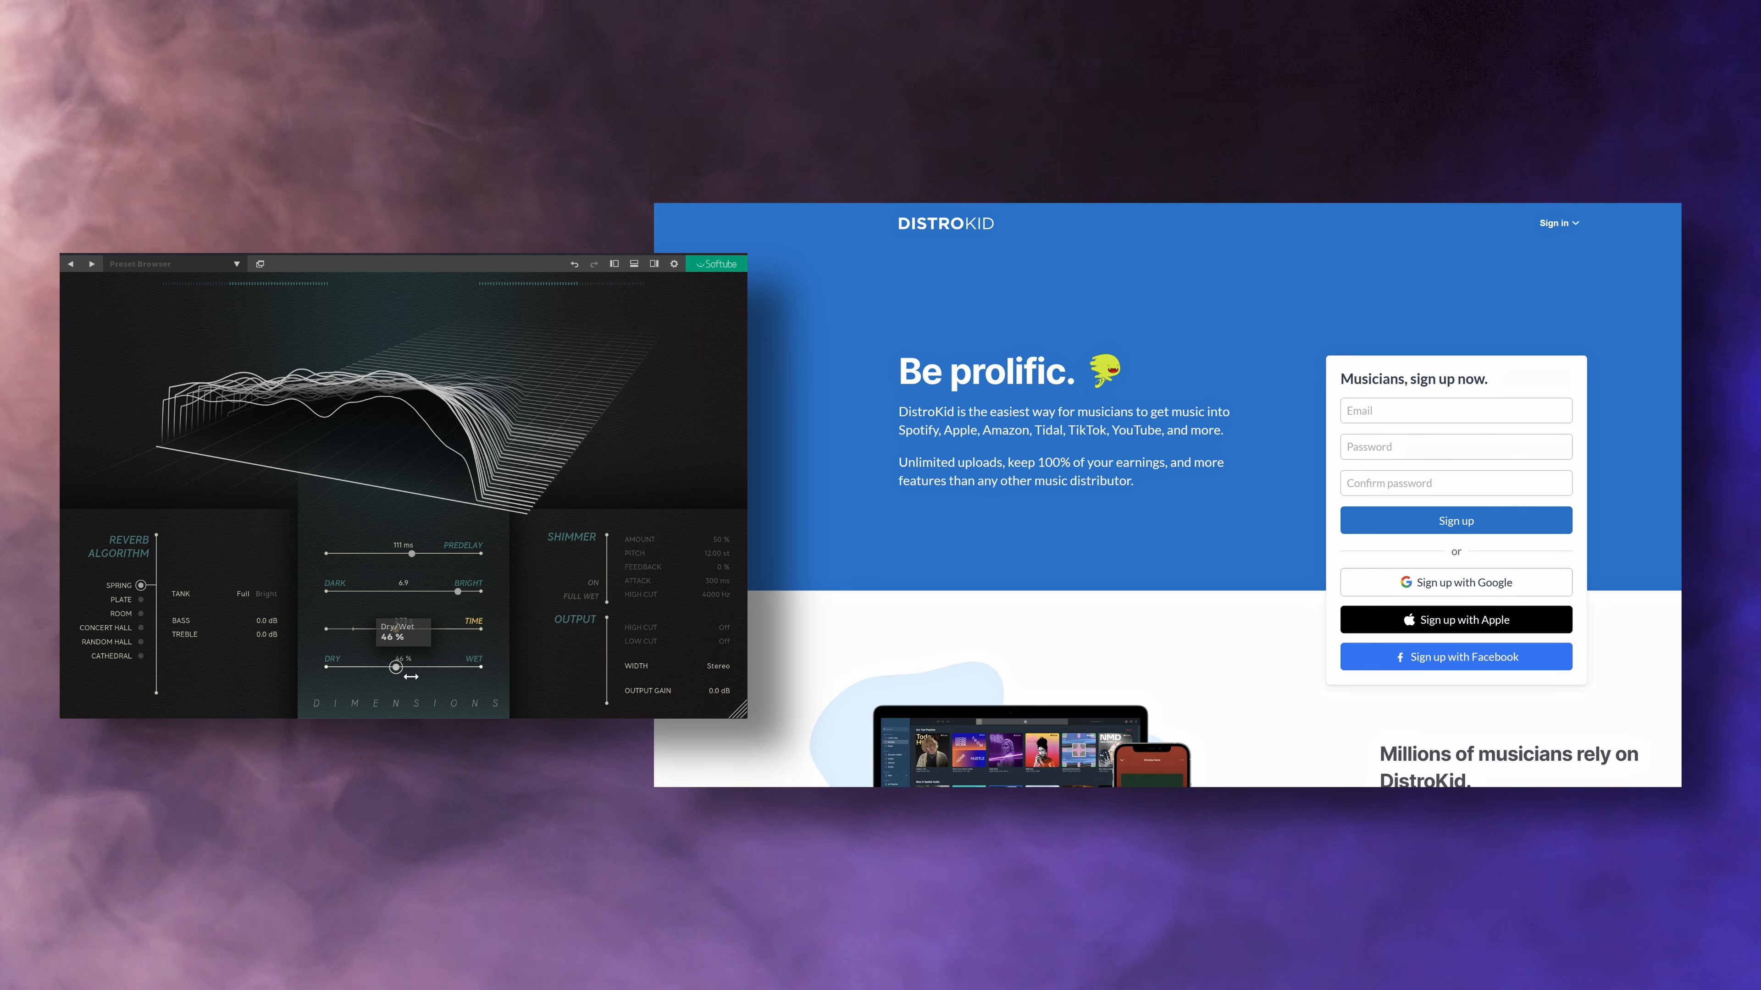
# Step: Audition the Plate, Concert Hall, Random Hall and Cathedral algorithms in turn, adjusting Predelay along the way
pyautogui.click(124, 613)
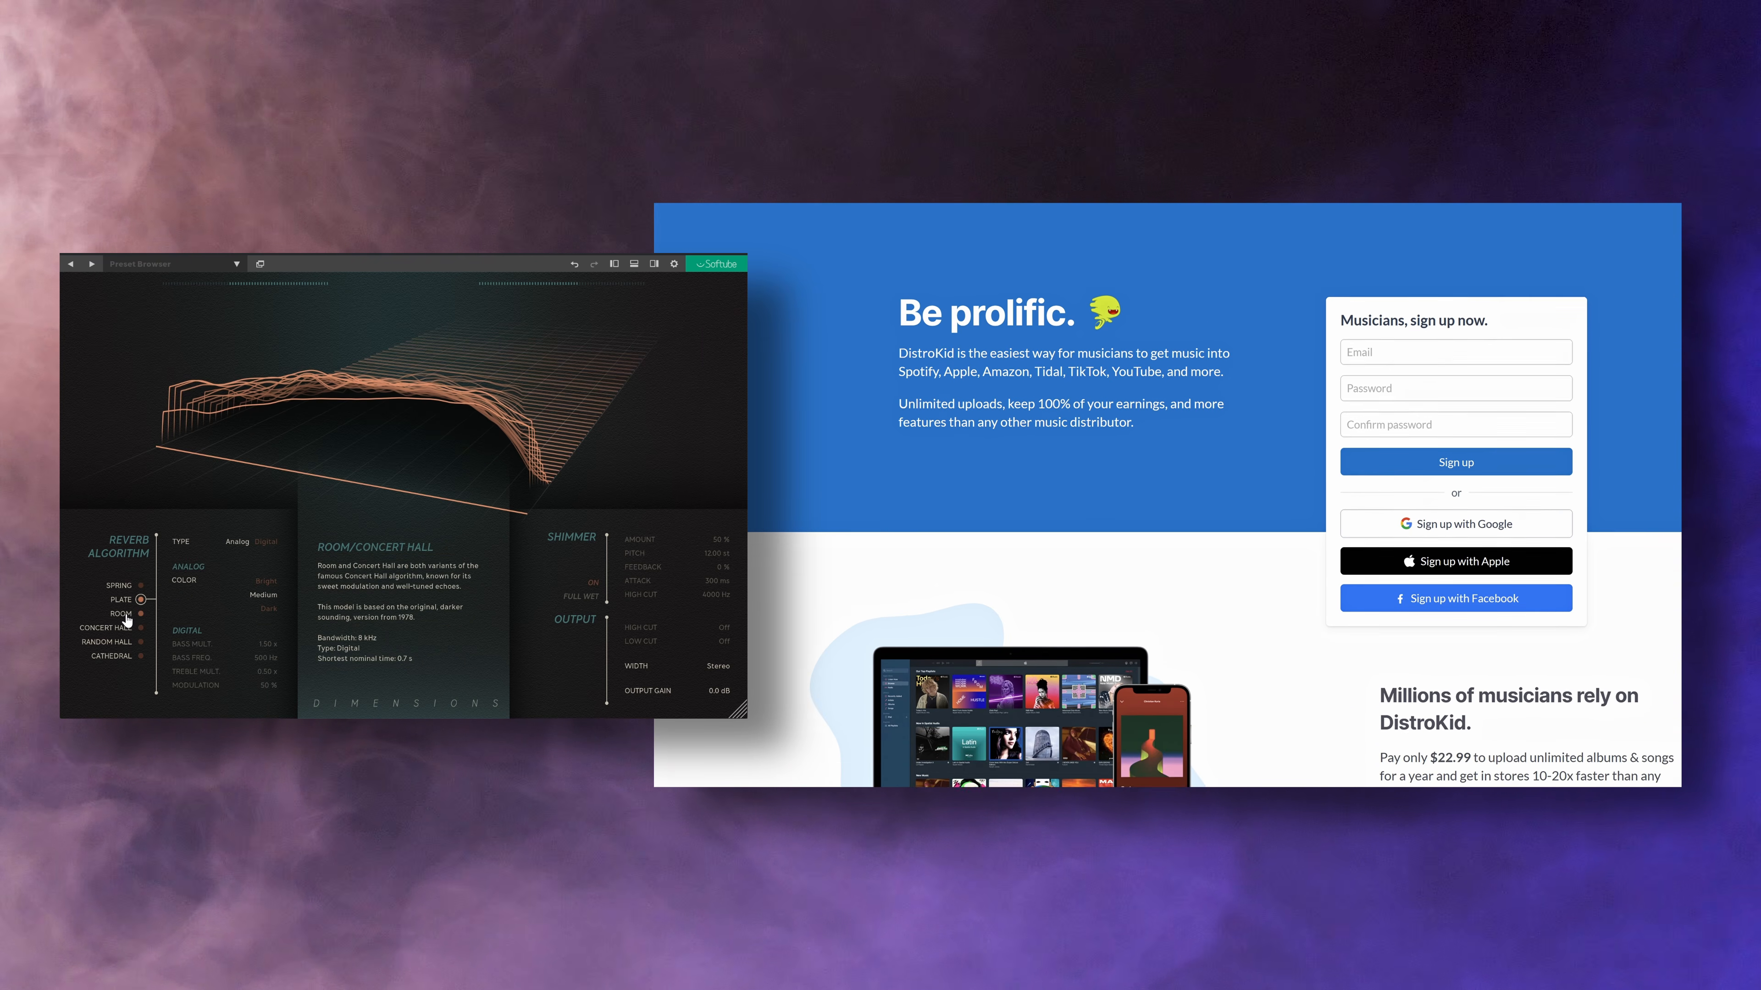
pyautogui.click(138, 628)
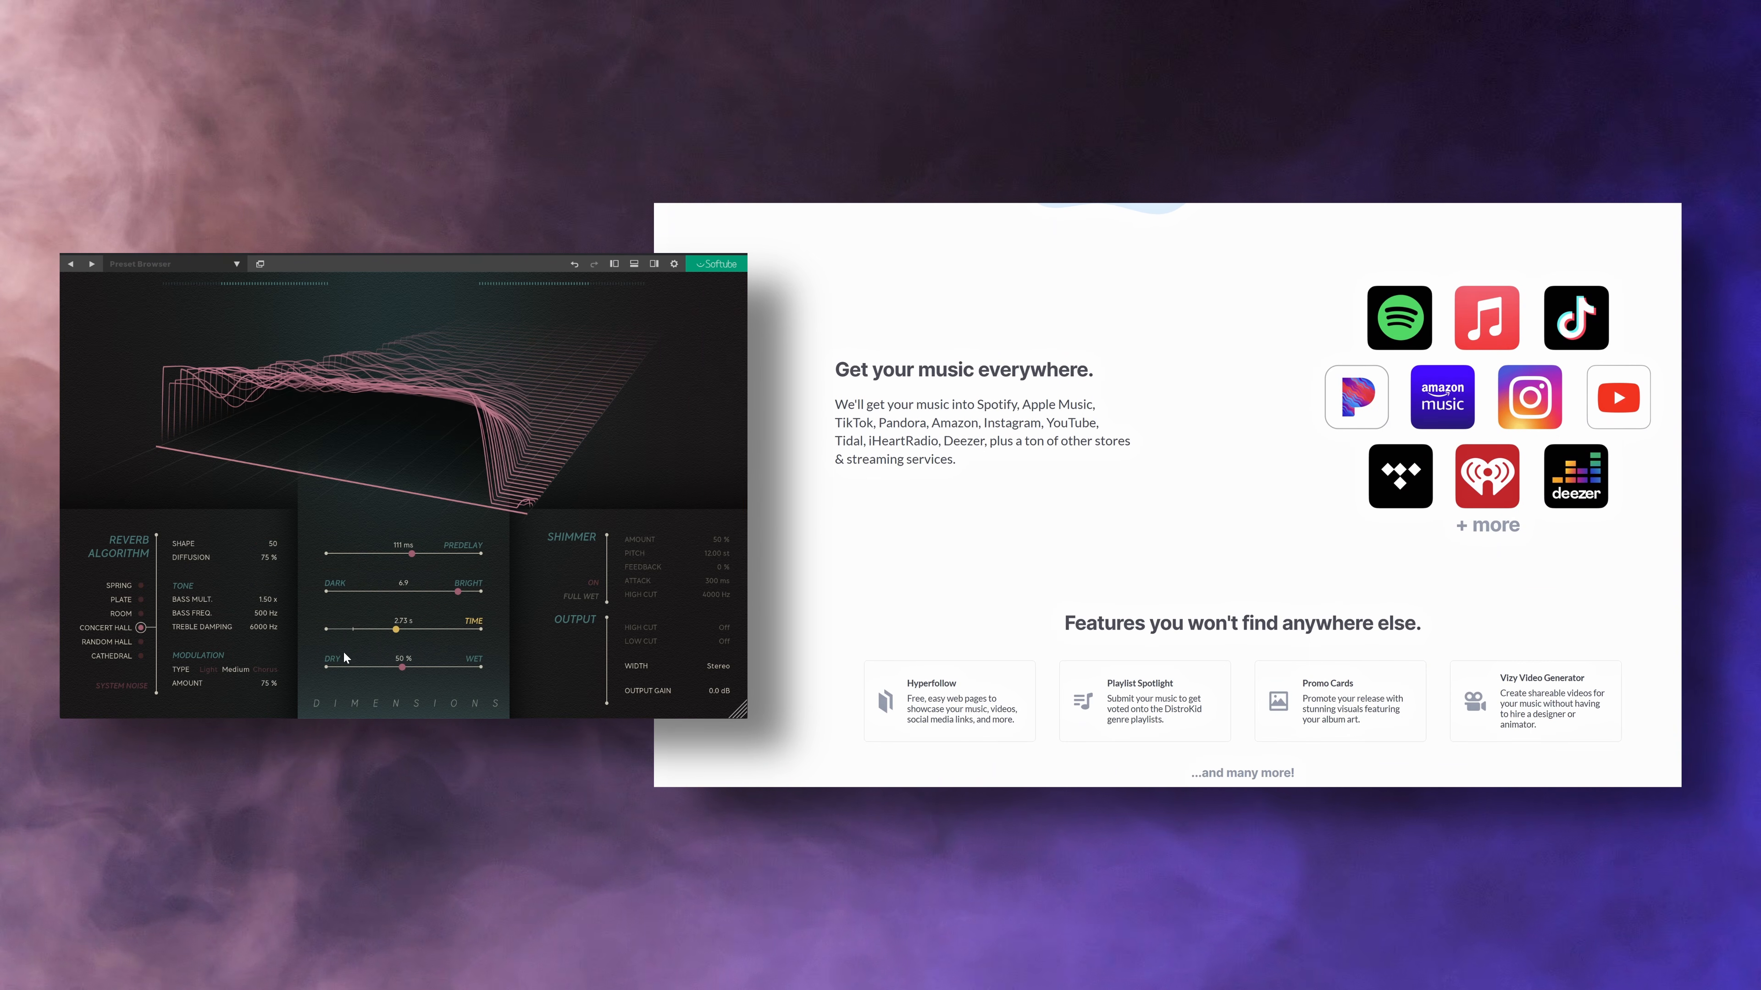
pyautogui.moveTo(413, 555); pyautogui.dragTo(465, 601)
pyautogui.click(111, 642)
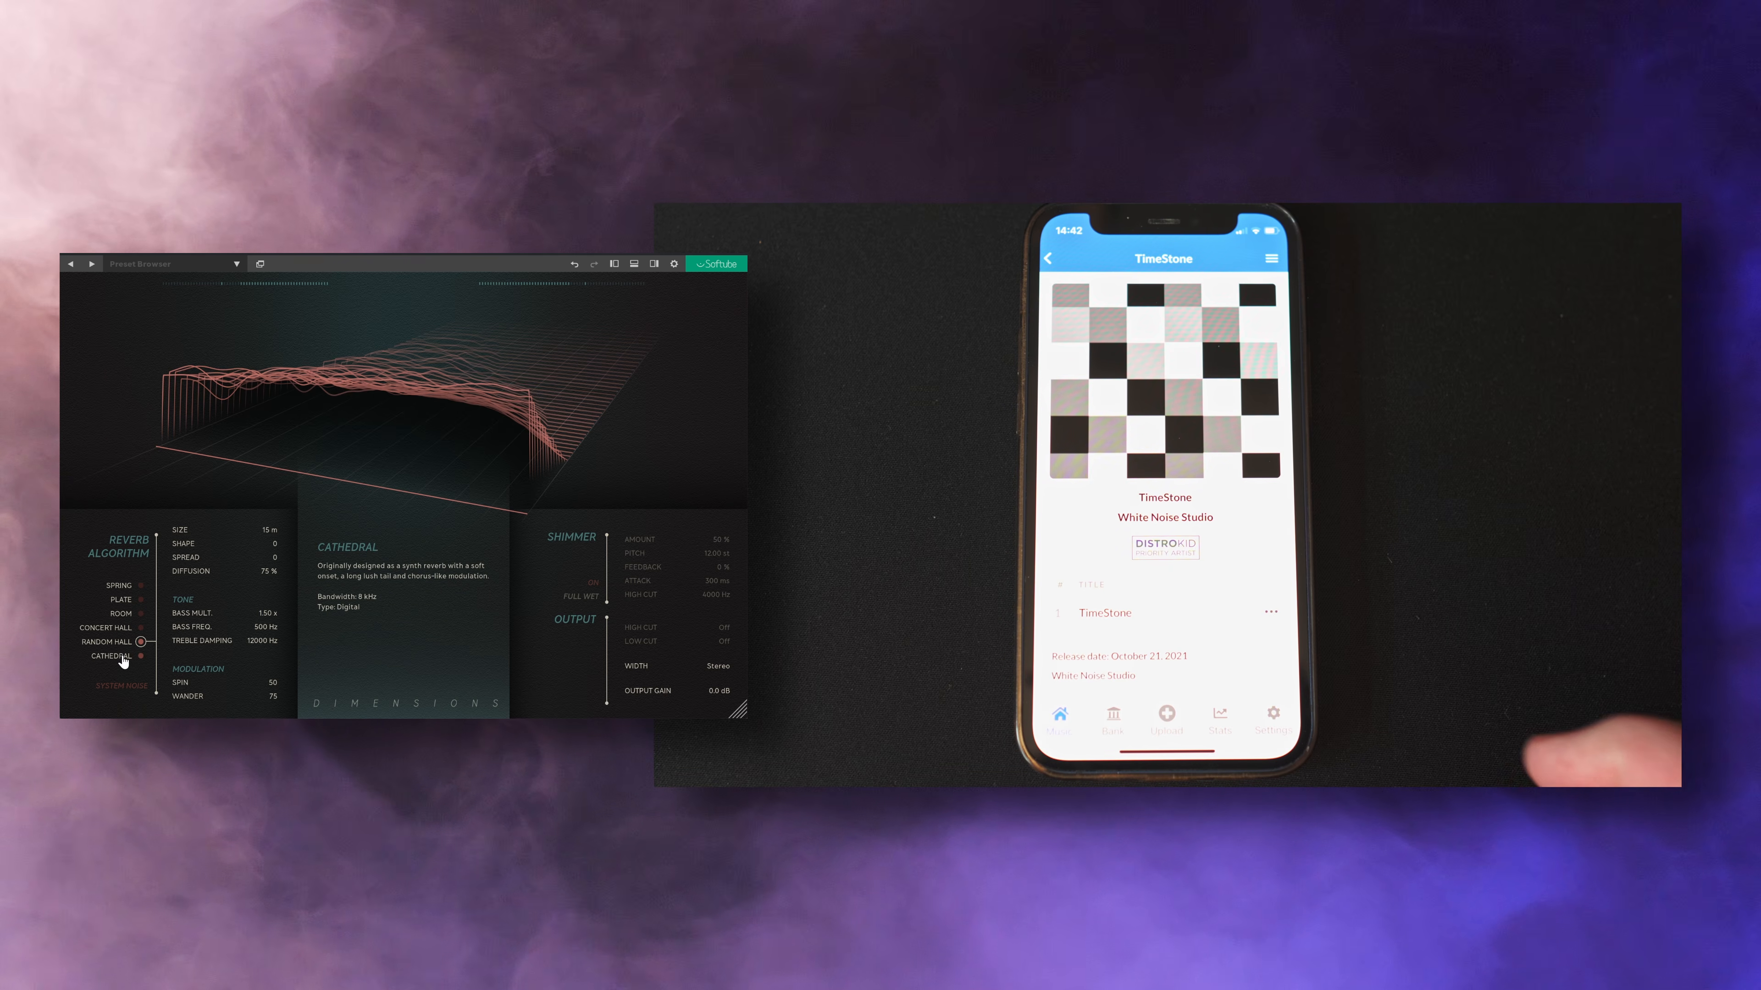
pyautogui.click(122, 659)
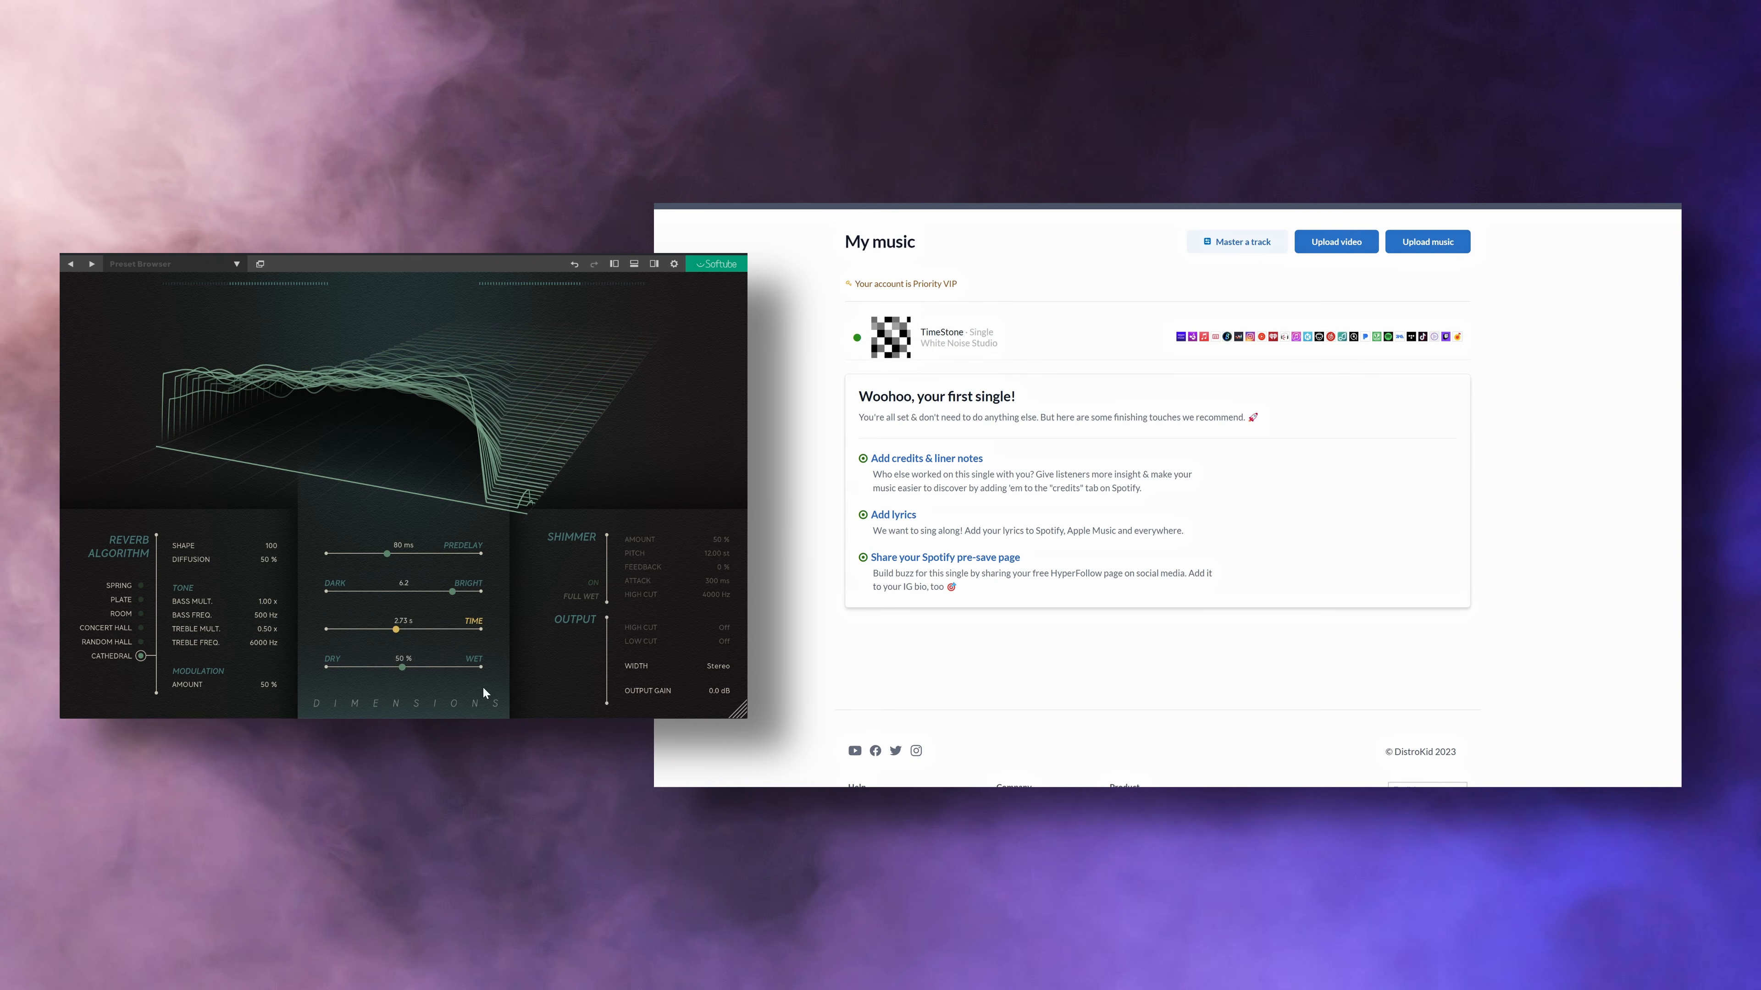
# Step: Raise Cathedral's reverb Time to 33.53 s and nudge the Dry/Wet mix
pyautogui.moveTo(397, 629); pyautogui.dragTo(475, 630)
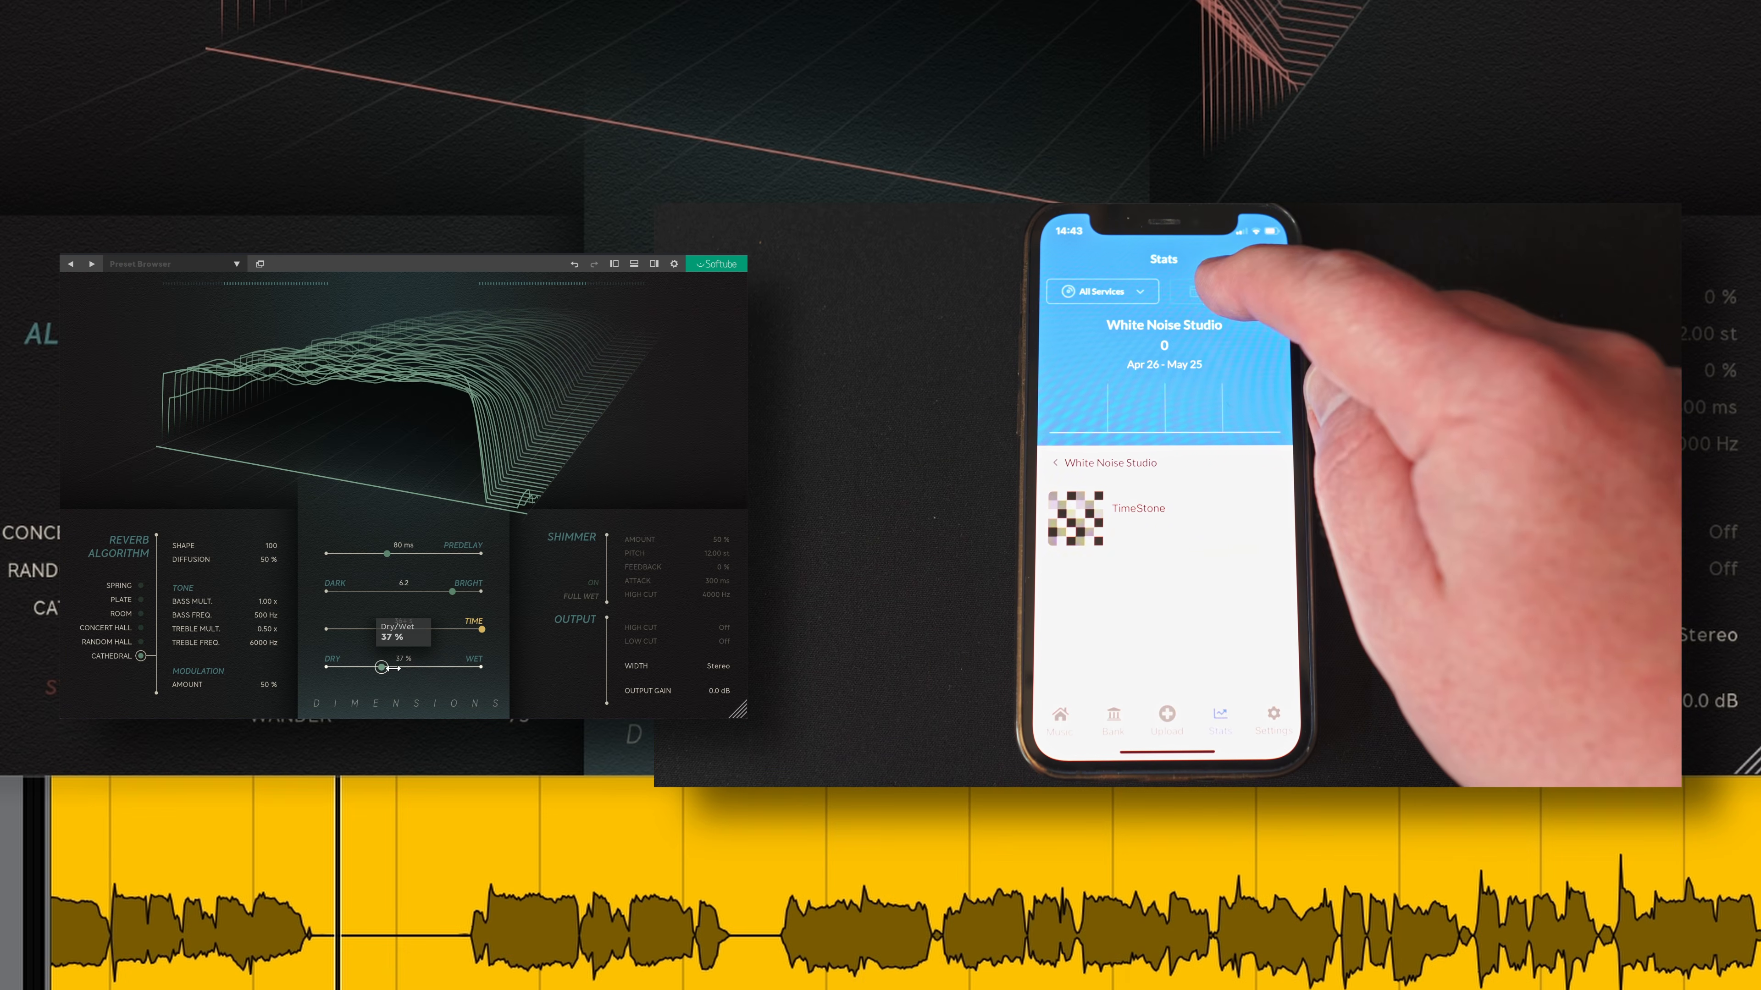
pyautogui.moveTo(389, 667); pyautogui.dragTo(378, 672)
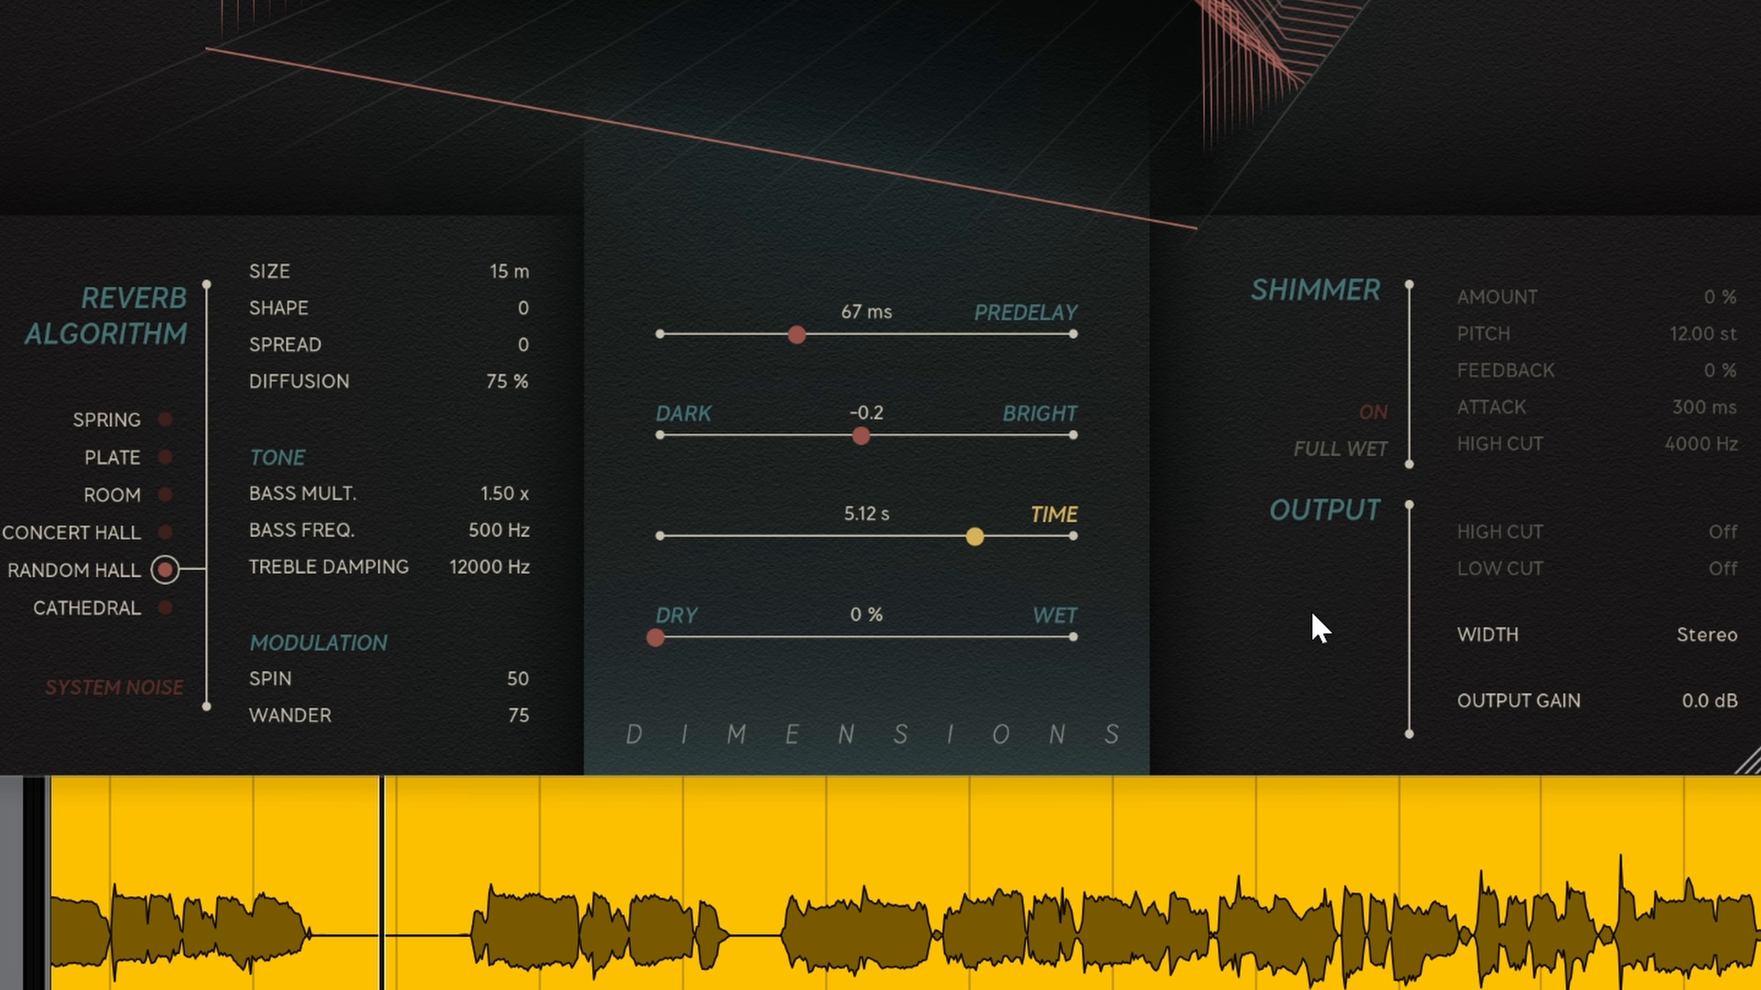
# Step: Audition each algorithm from Spring to Cathedral and back again, ending on Spring
pyautogui.moveTo(1693, 645); pyautogui.dragTo(1741, 655)
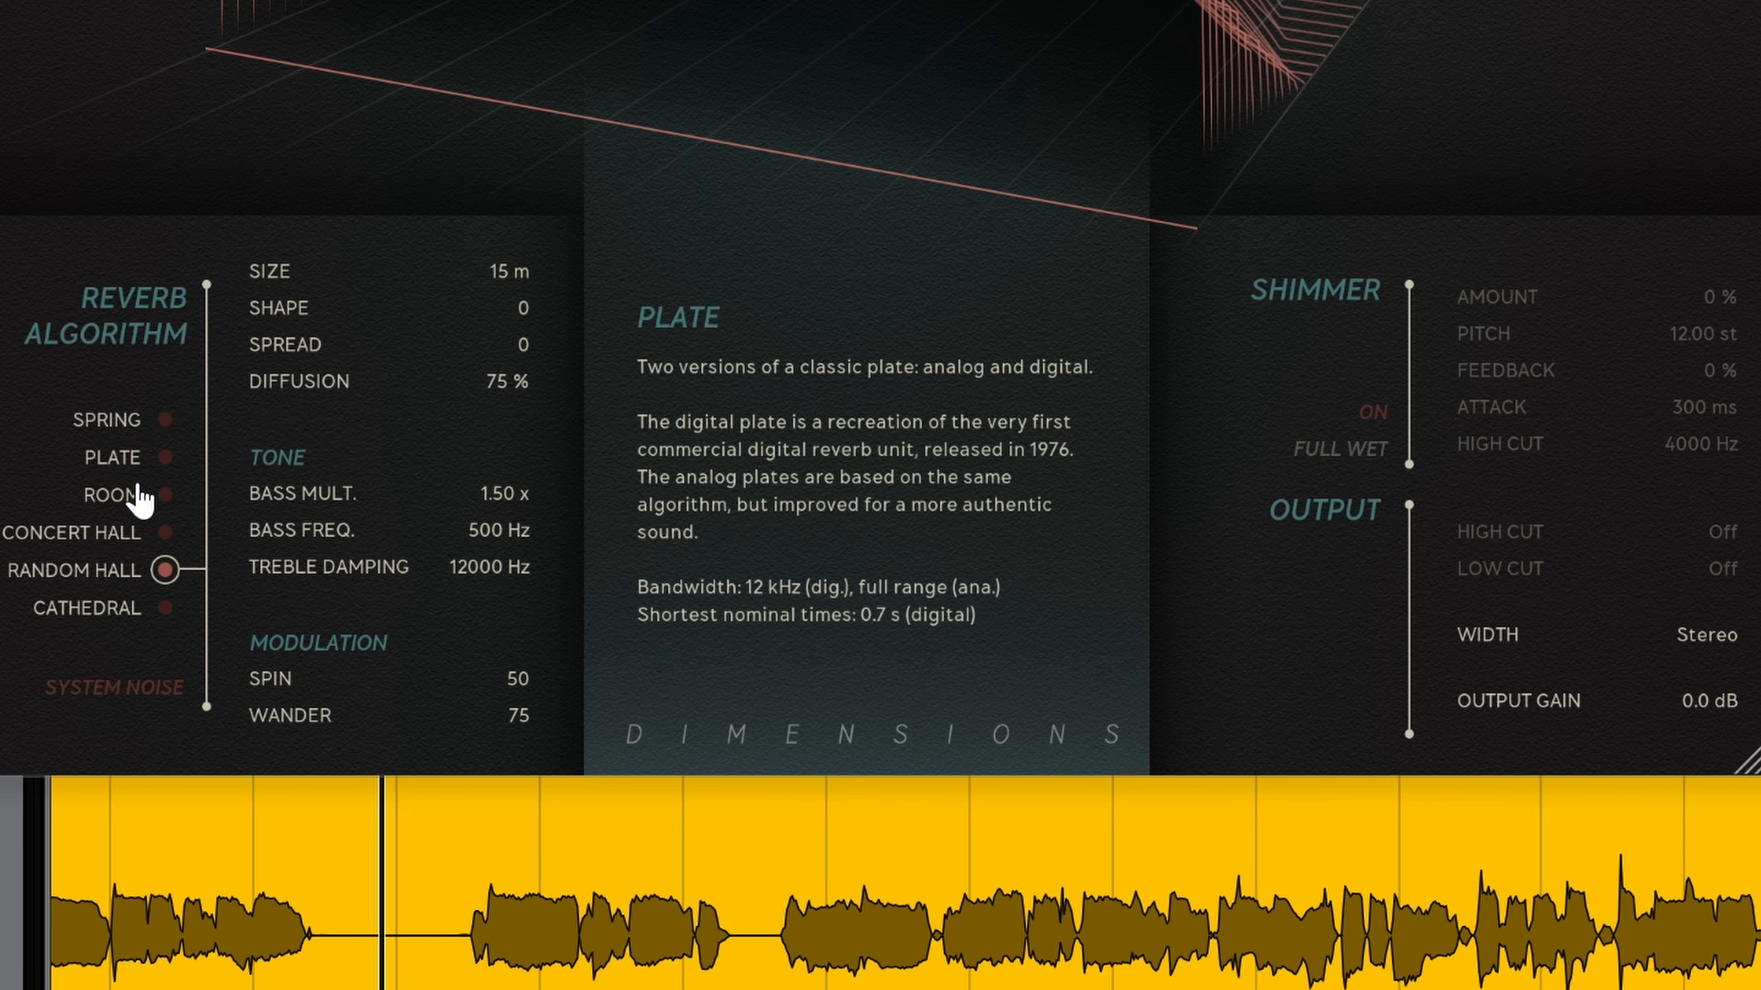
pyautogui.click(89, 423)
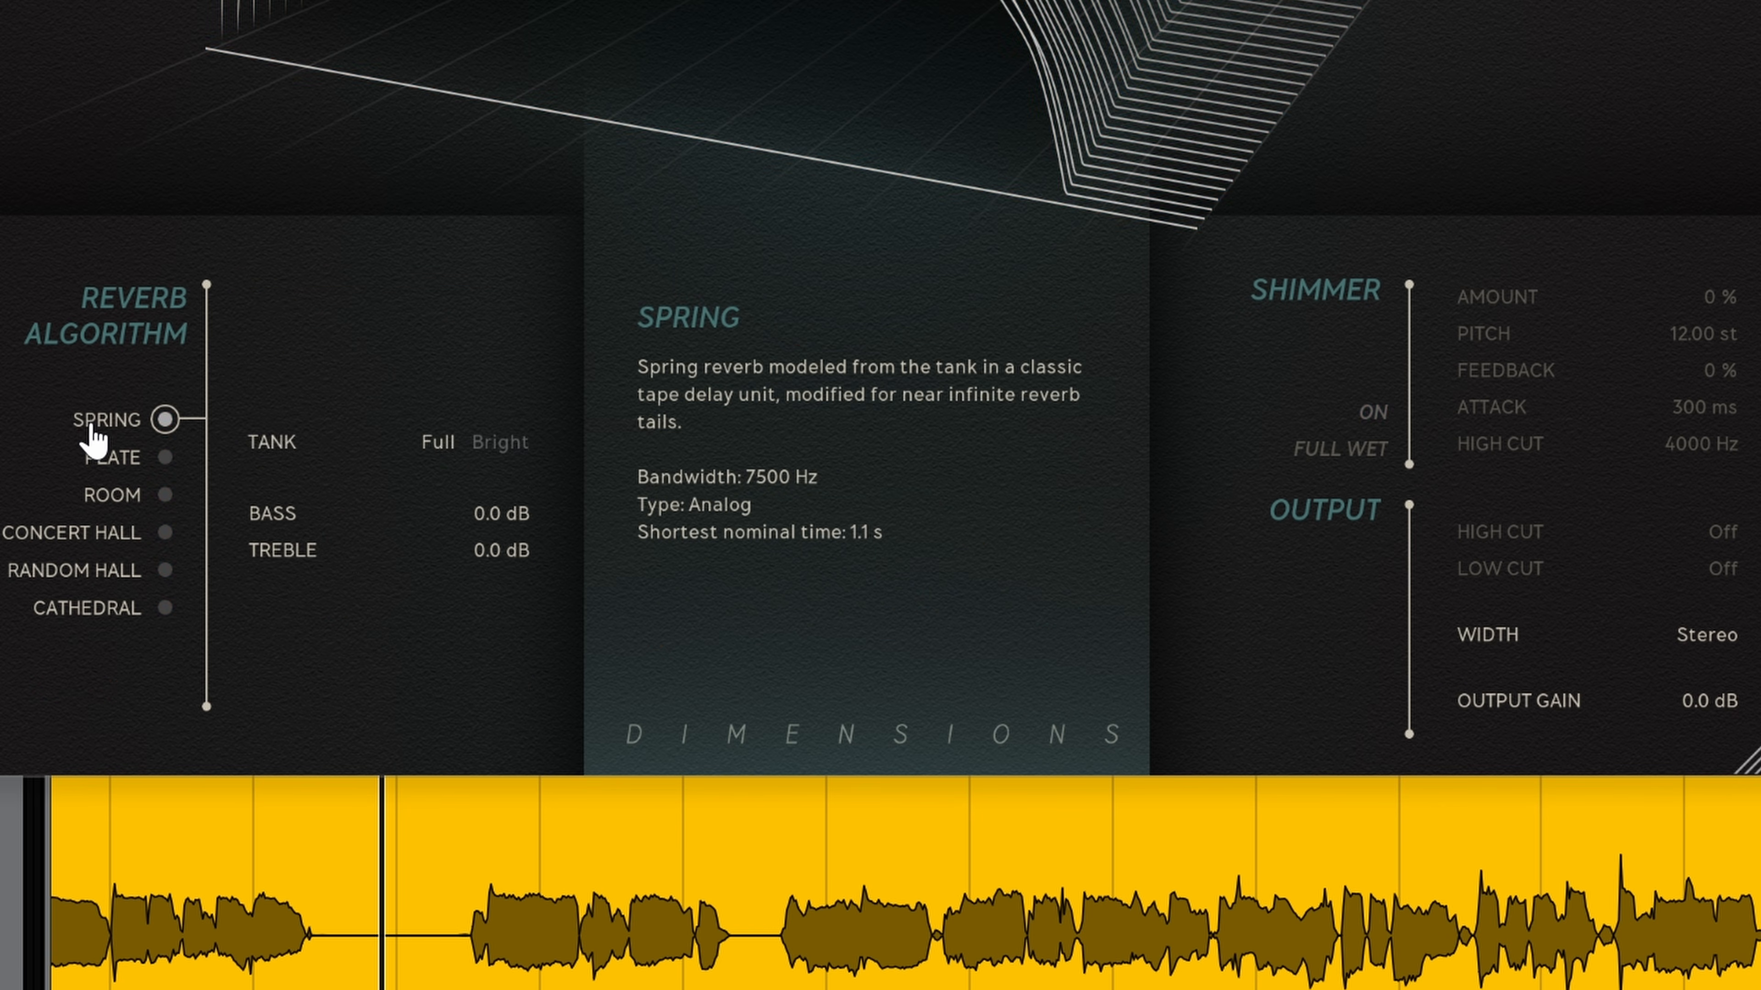
pyautogui.click(103, 461)
pyautogui.click(106, 497)
pyautogui.click(107, 535)
pyautogui.click(115, 572)
pyautogui.click(110, 609)
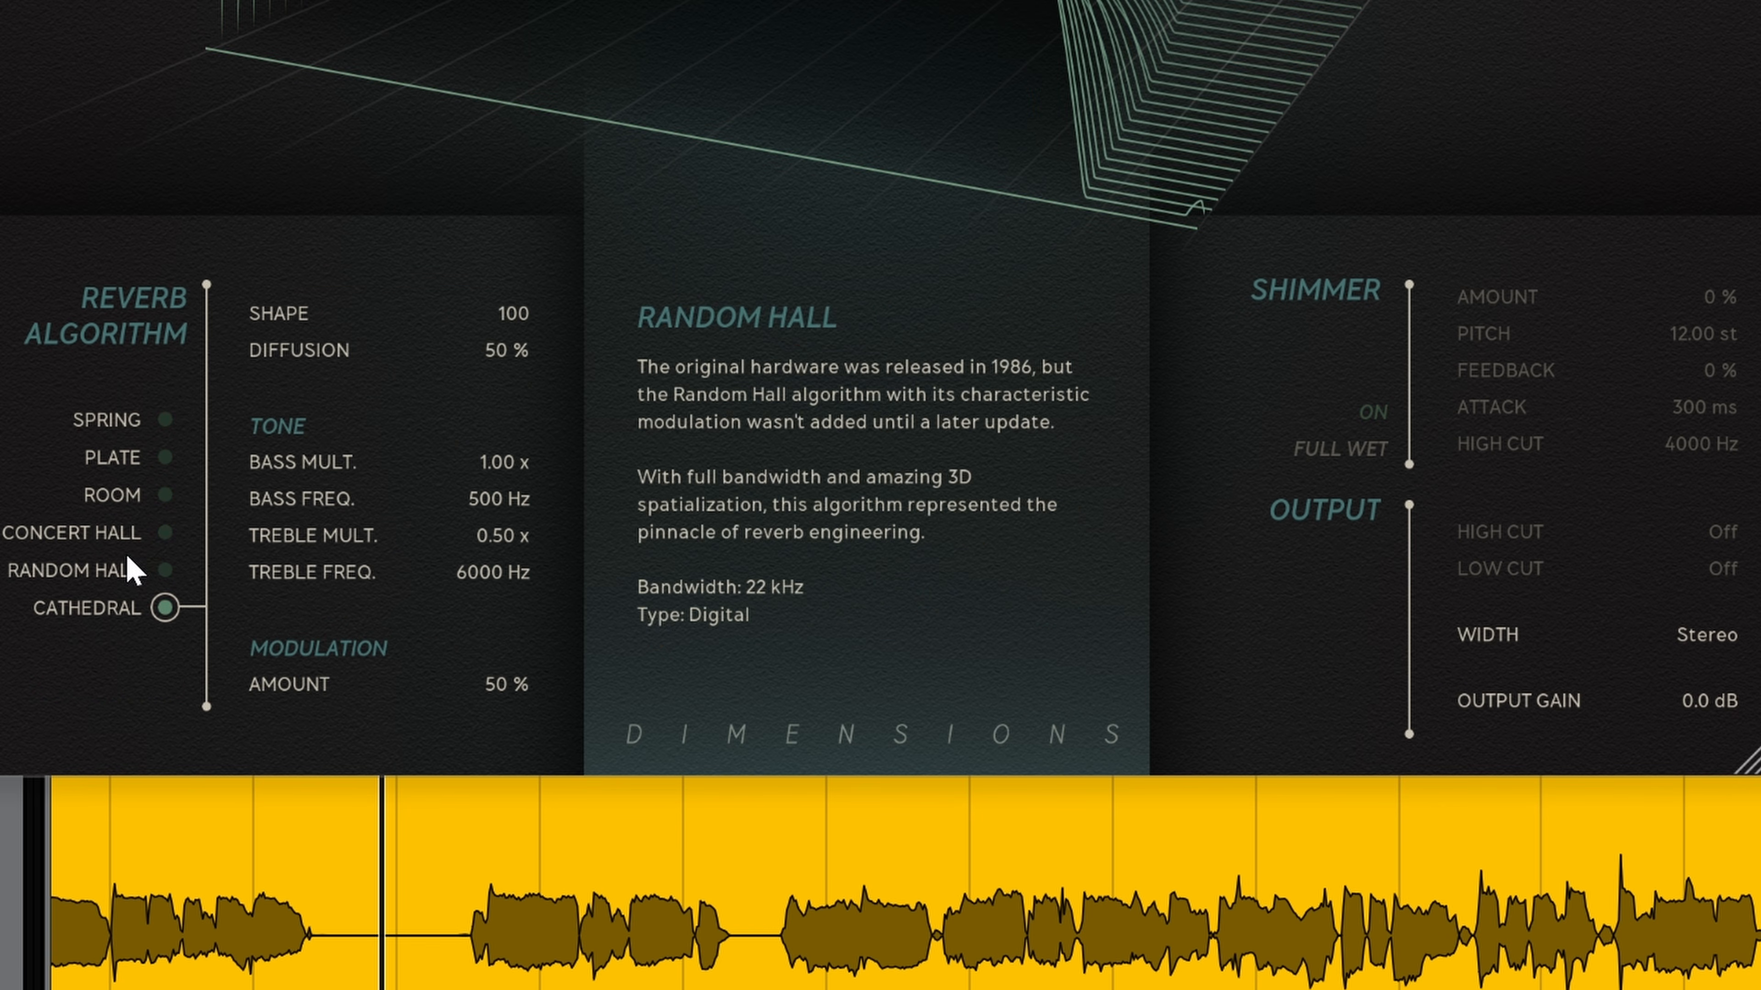
pyautogui.click(130, 570)
pyautogui.click(142, 534)
pyautogui.click(125, 496)
pyautogui.click(111, 460)
pyautogui.click(144, 424)
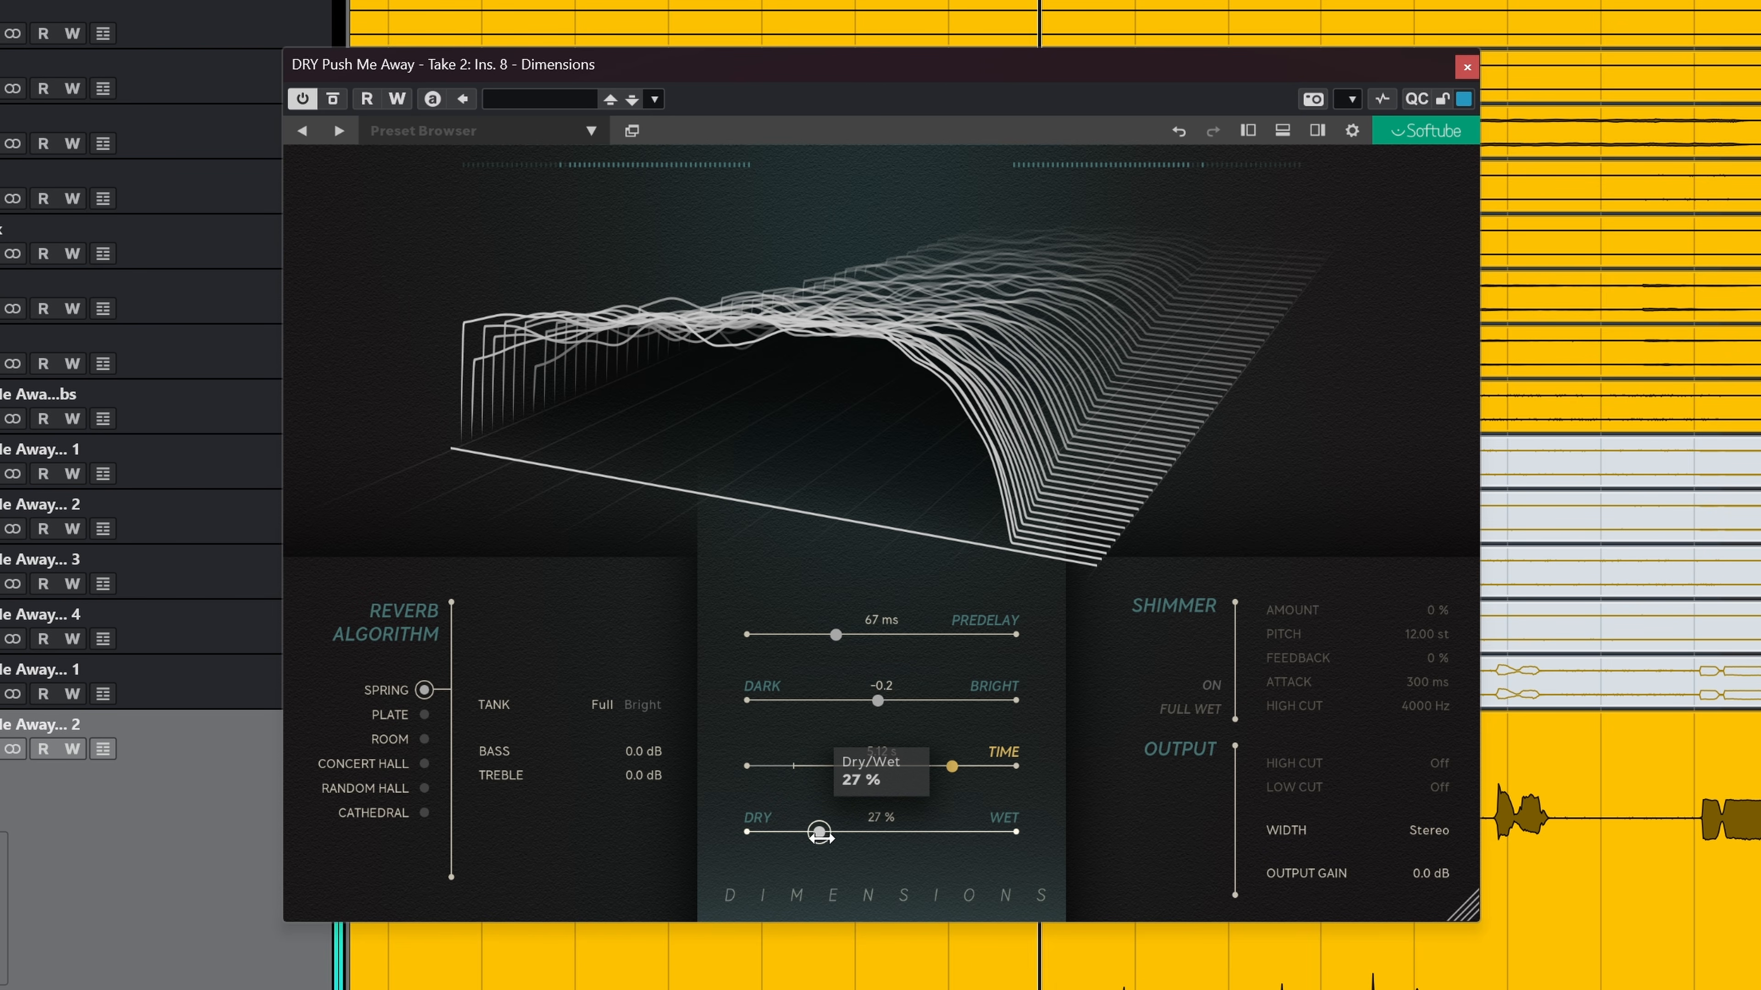
# Step: Set Spring's Time to 3.54 s and its Dry/Wet mix to 42 %
pyautogui.moveTo(843, 840); pyautogui.dragTo(846, 839)
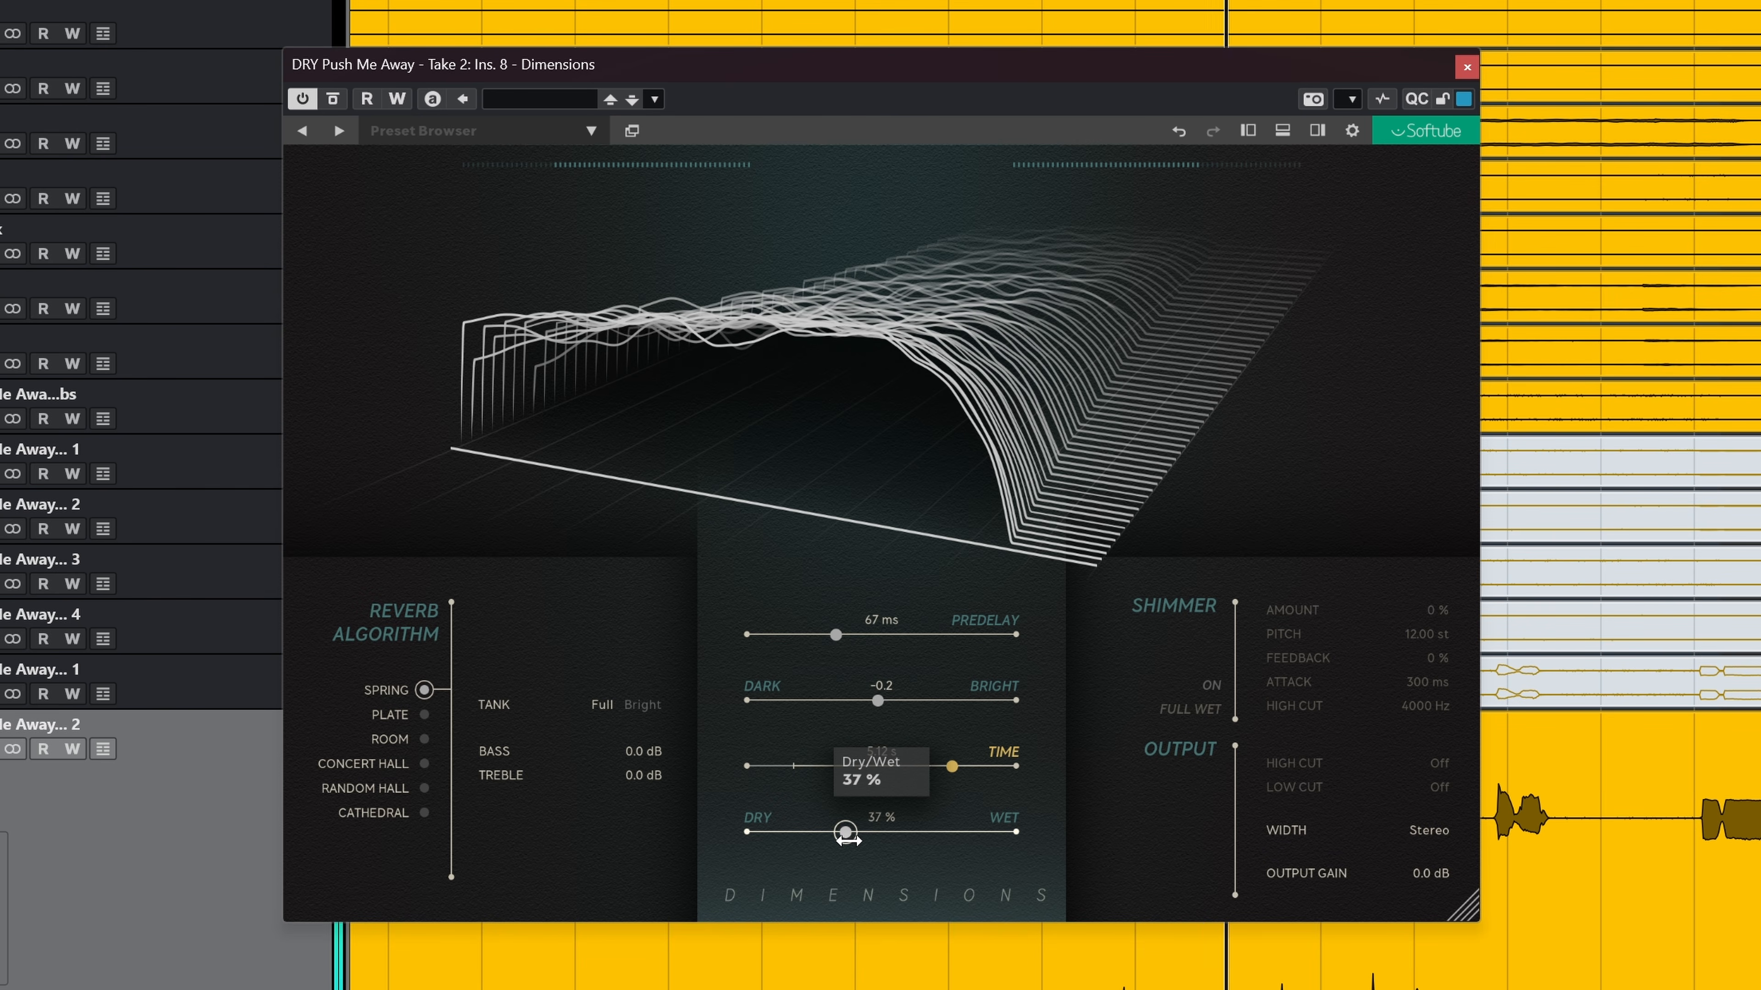
pyautogui.moveTo(956, 771); pyautogui.dragTo(929, 777)
pyautogui.moveTo(856, 837); pyautogui.dragTo(870, 838)
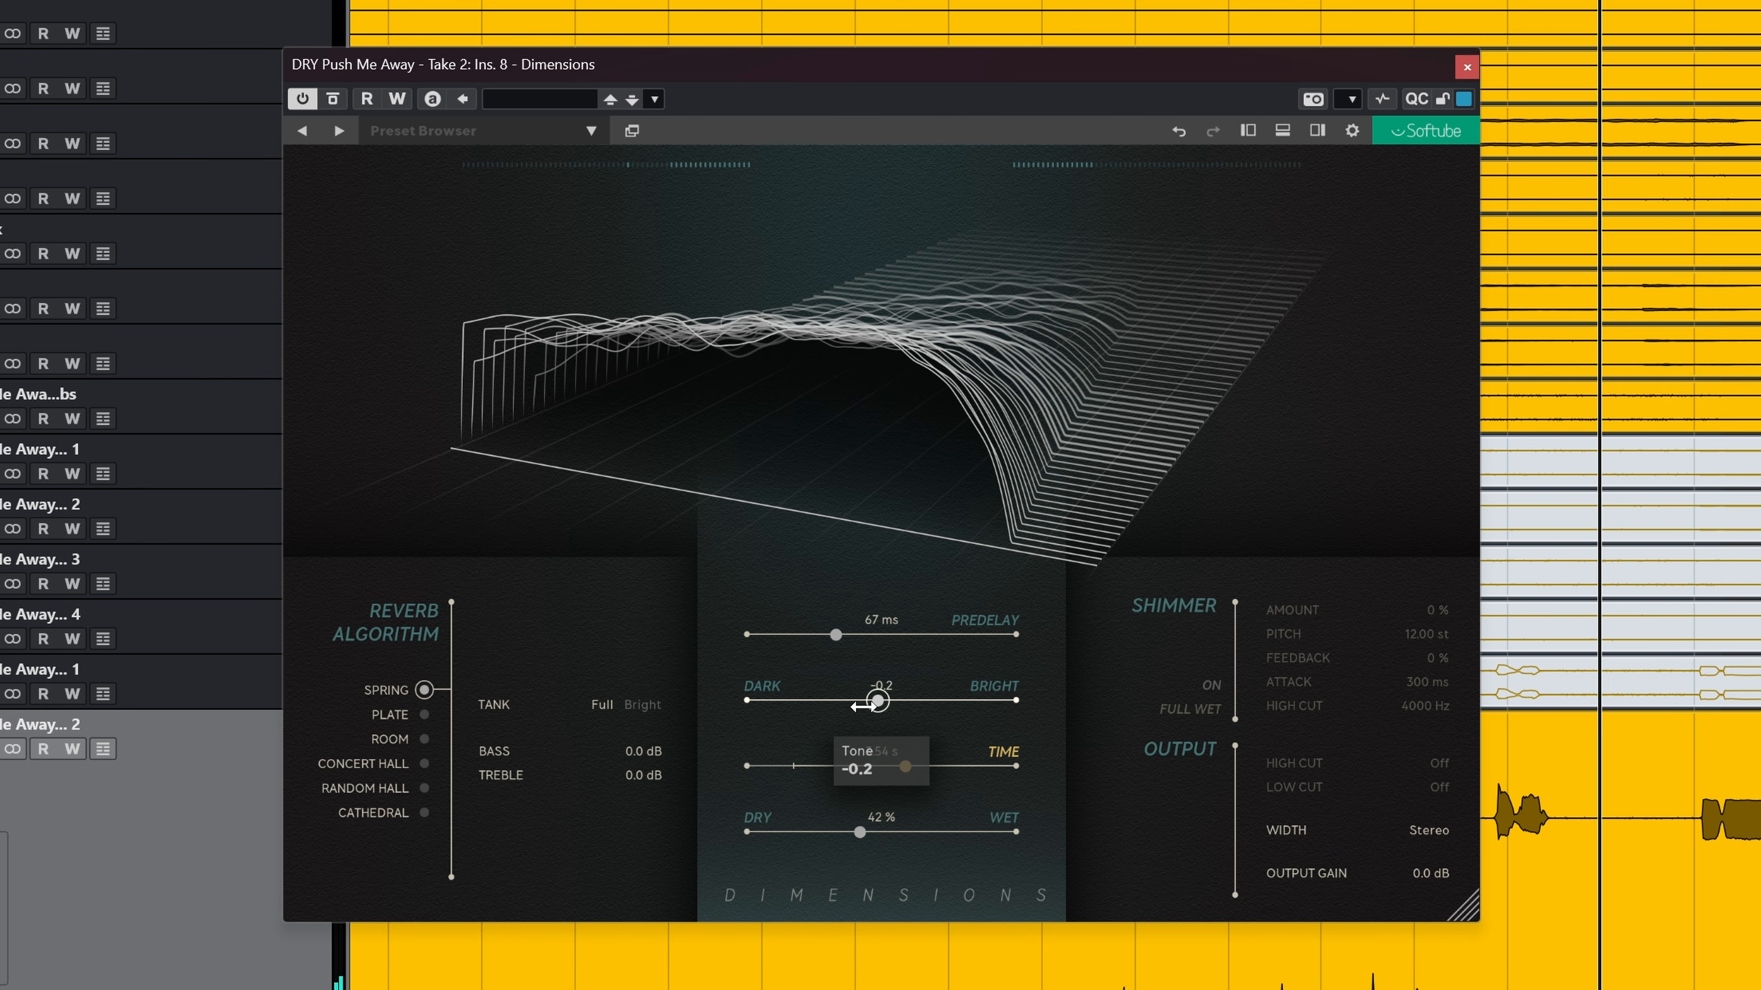
# Step: Darken the Tone to -3.9 and reduce Predelay to 18 ms
pyautogui.moveTo(874, 700); pyautogui.dragTo(816, 701)
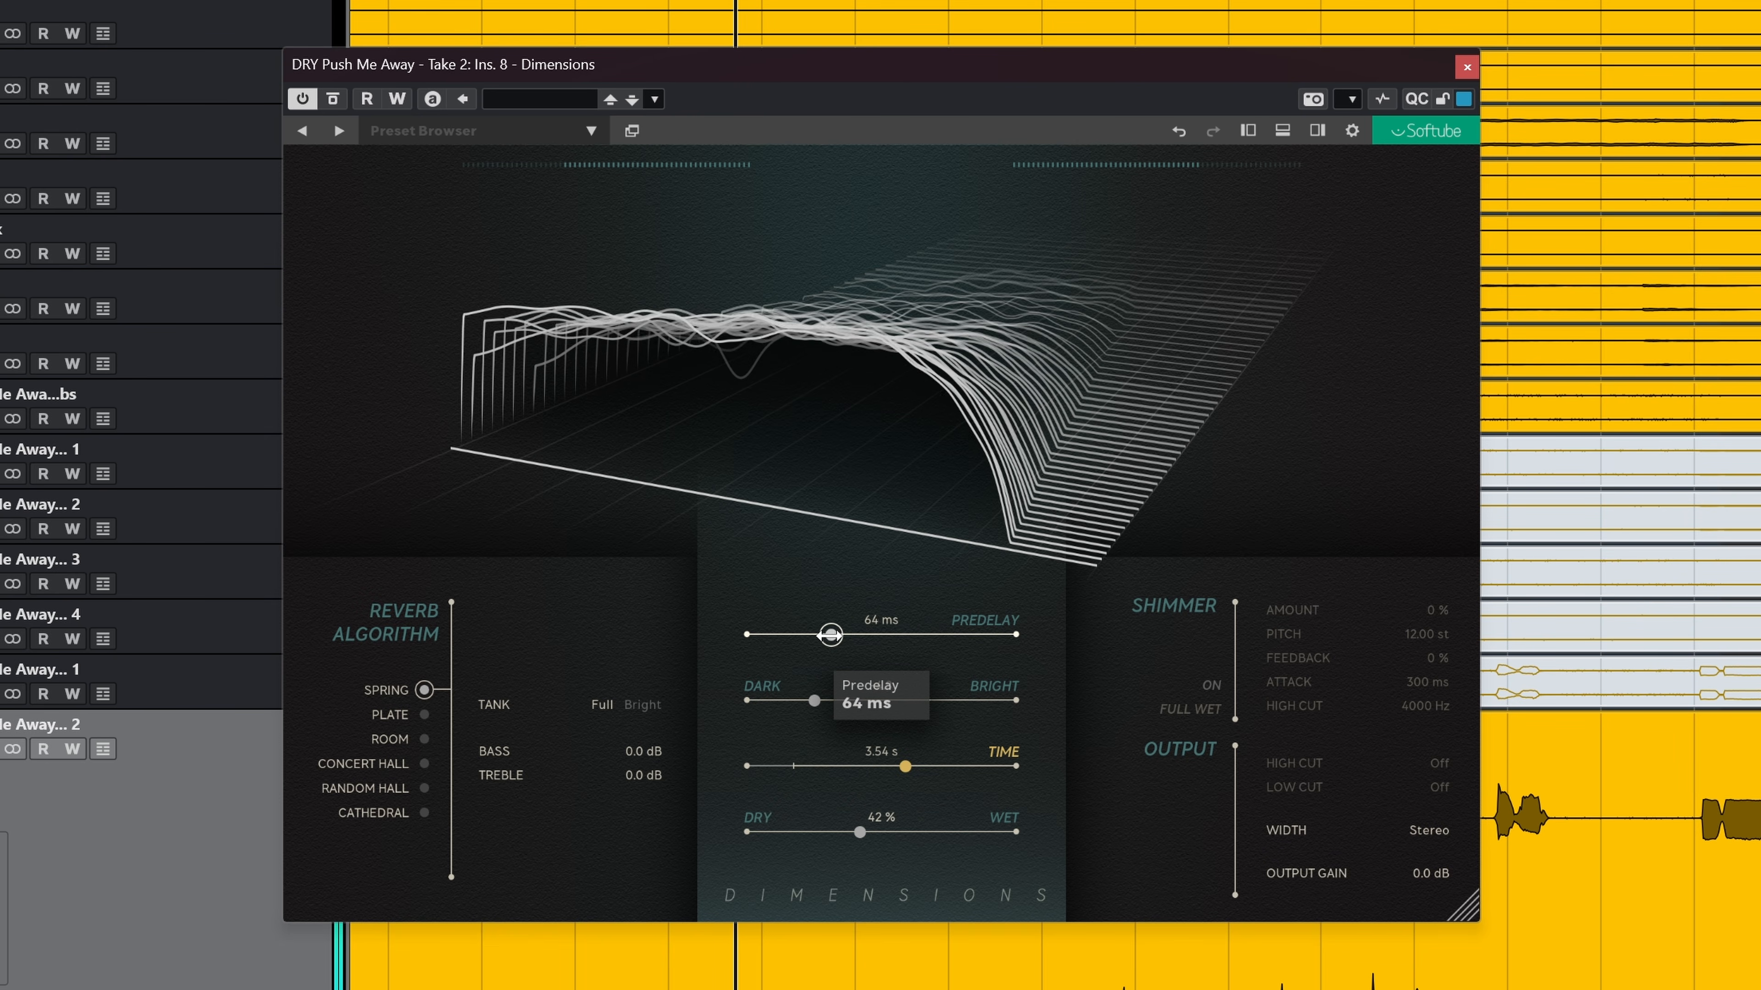
pyautogui.moveTo(835, 634); pyautogui.dragTo(756, 645)
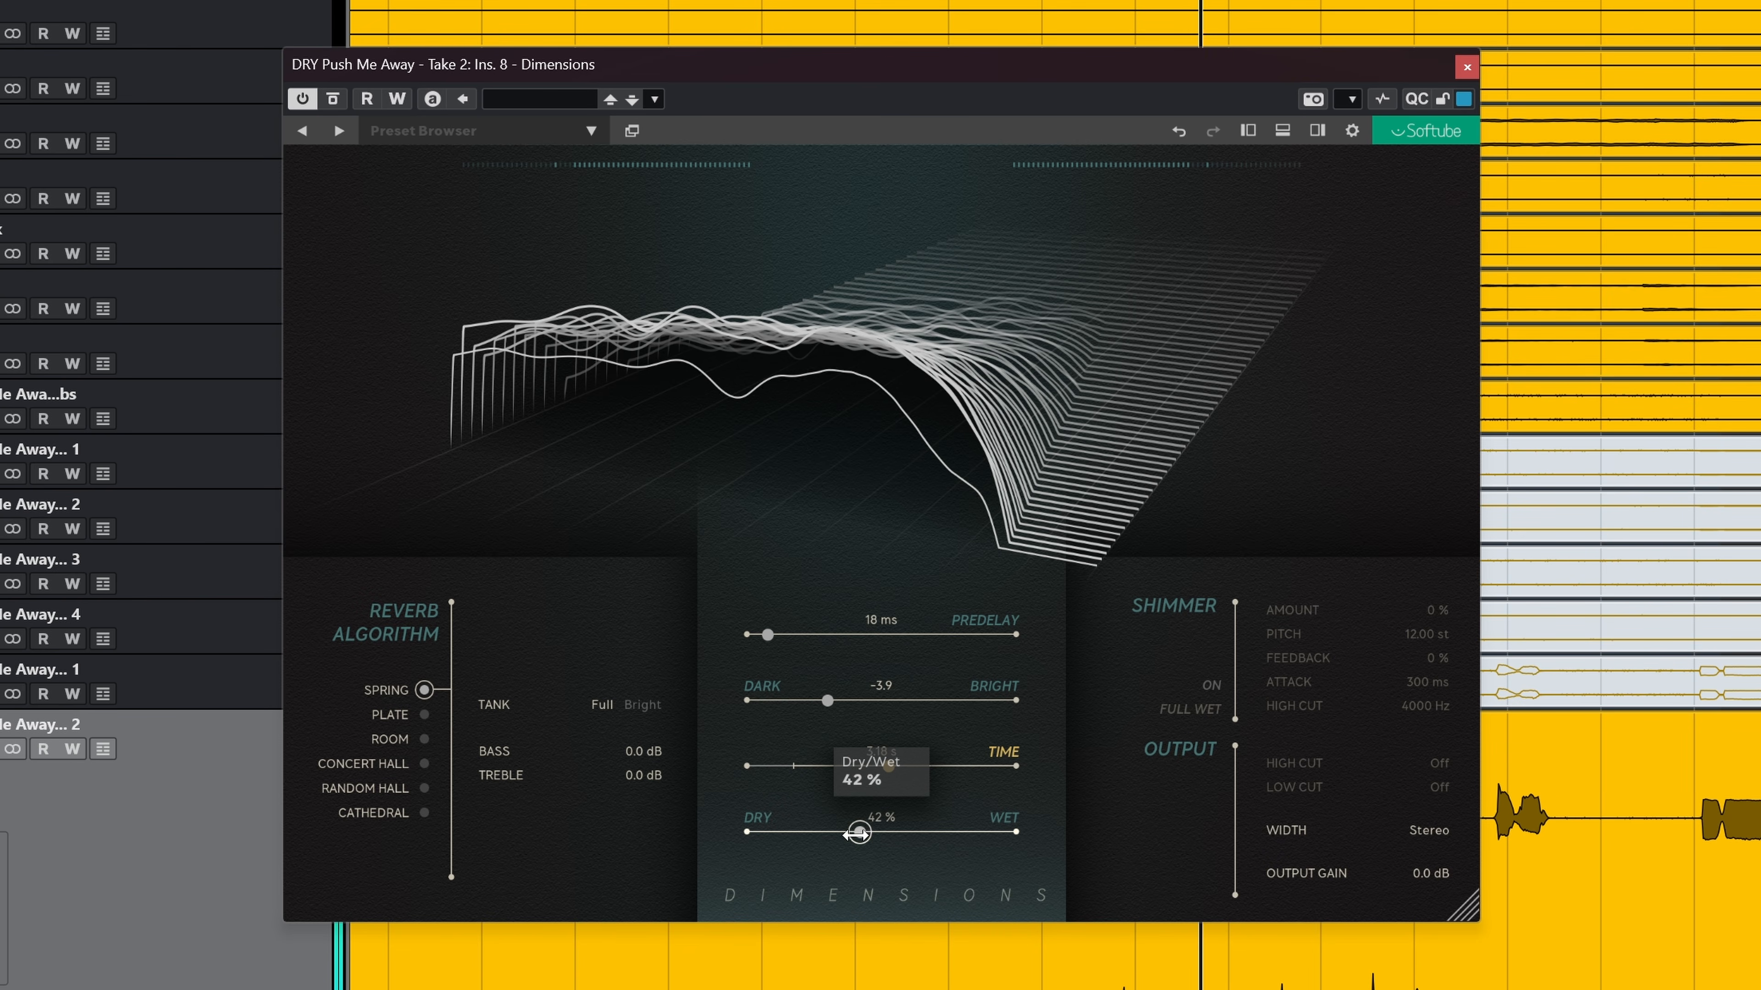
pyautogui.moveTo(847, 832); pyautogui.dragTo(850, 832)
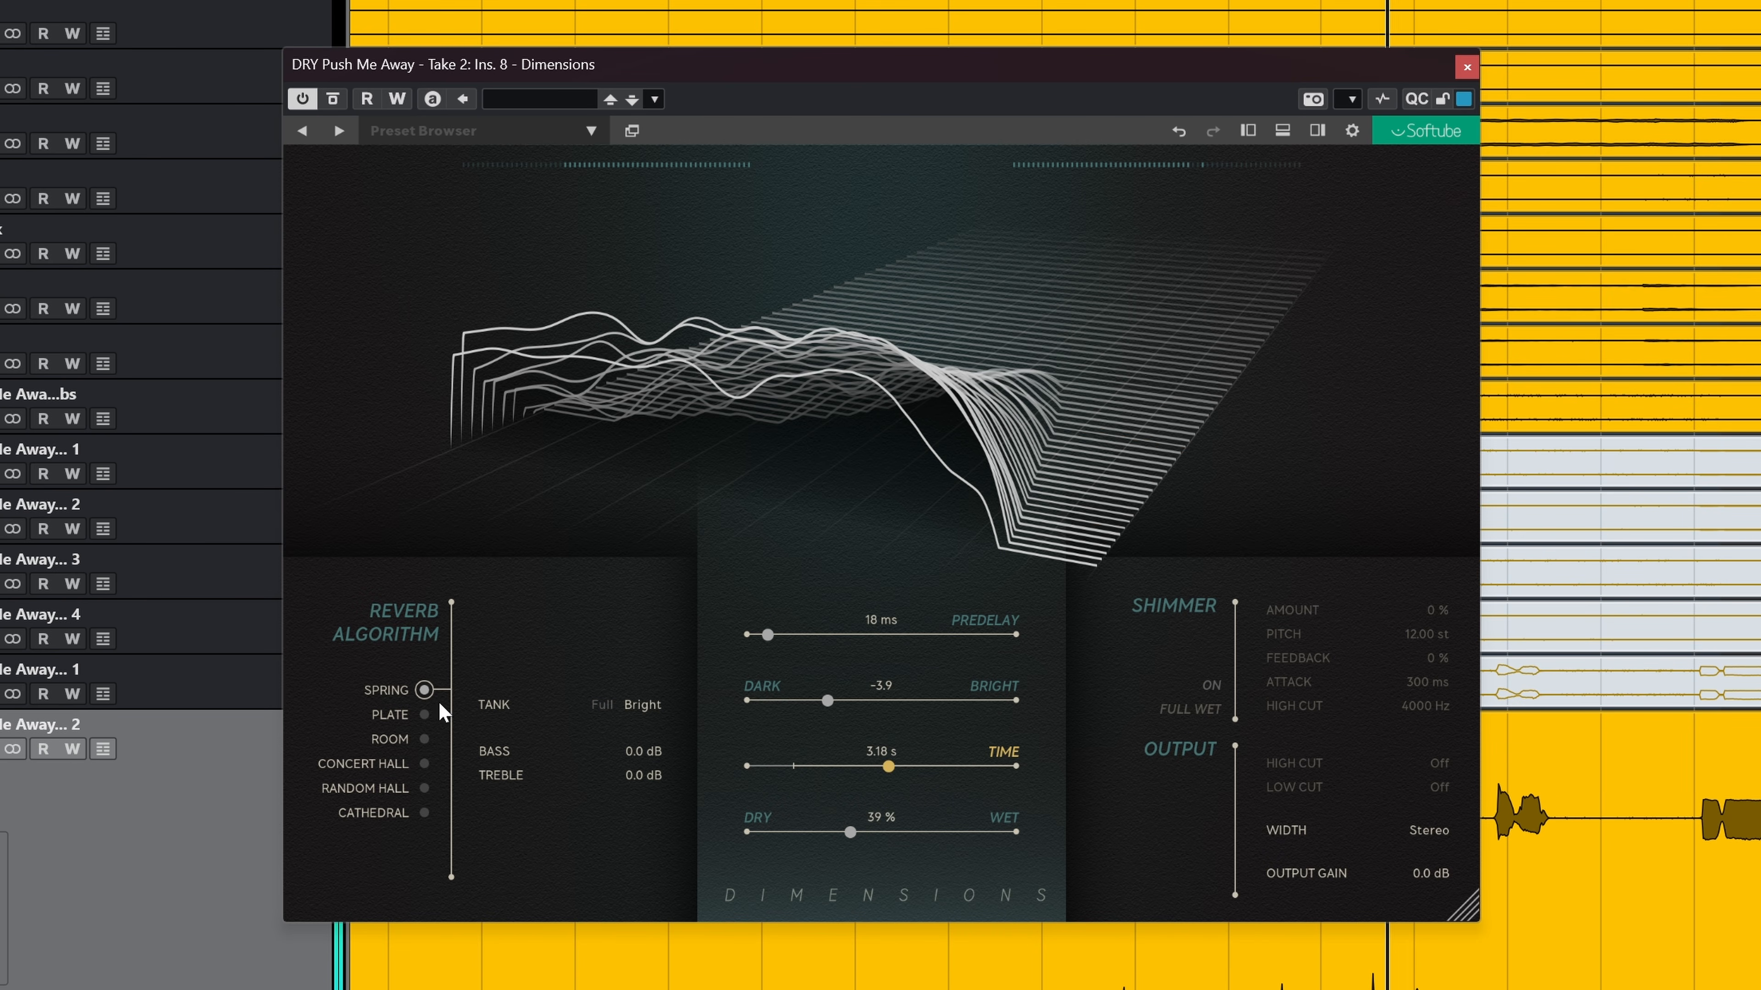
# Step: Audition each algorithm from Plate through Cathedral and back, ending on Plate
pyautogui.click(387, 715)
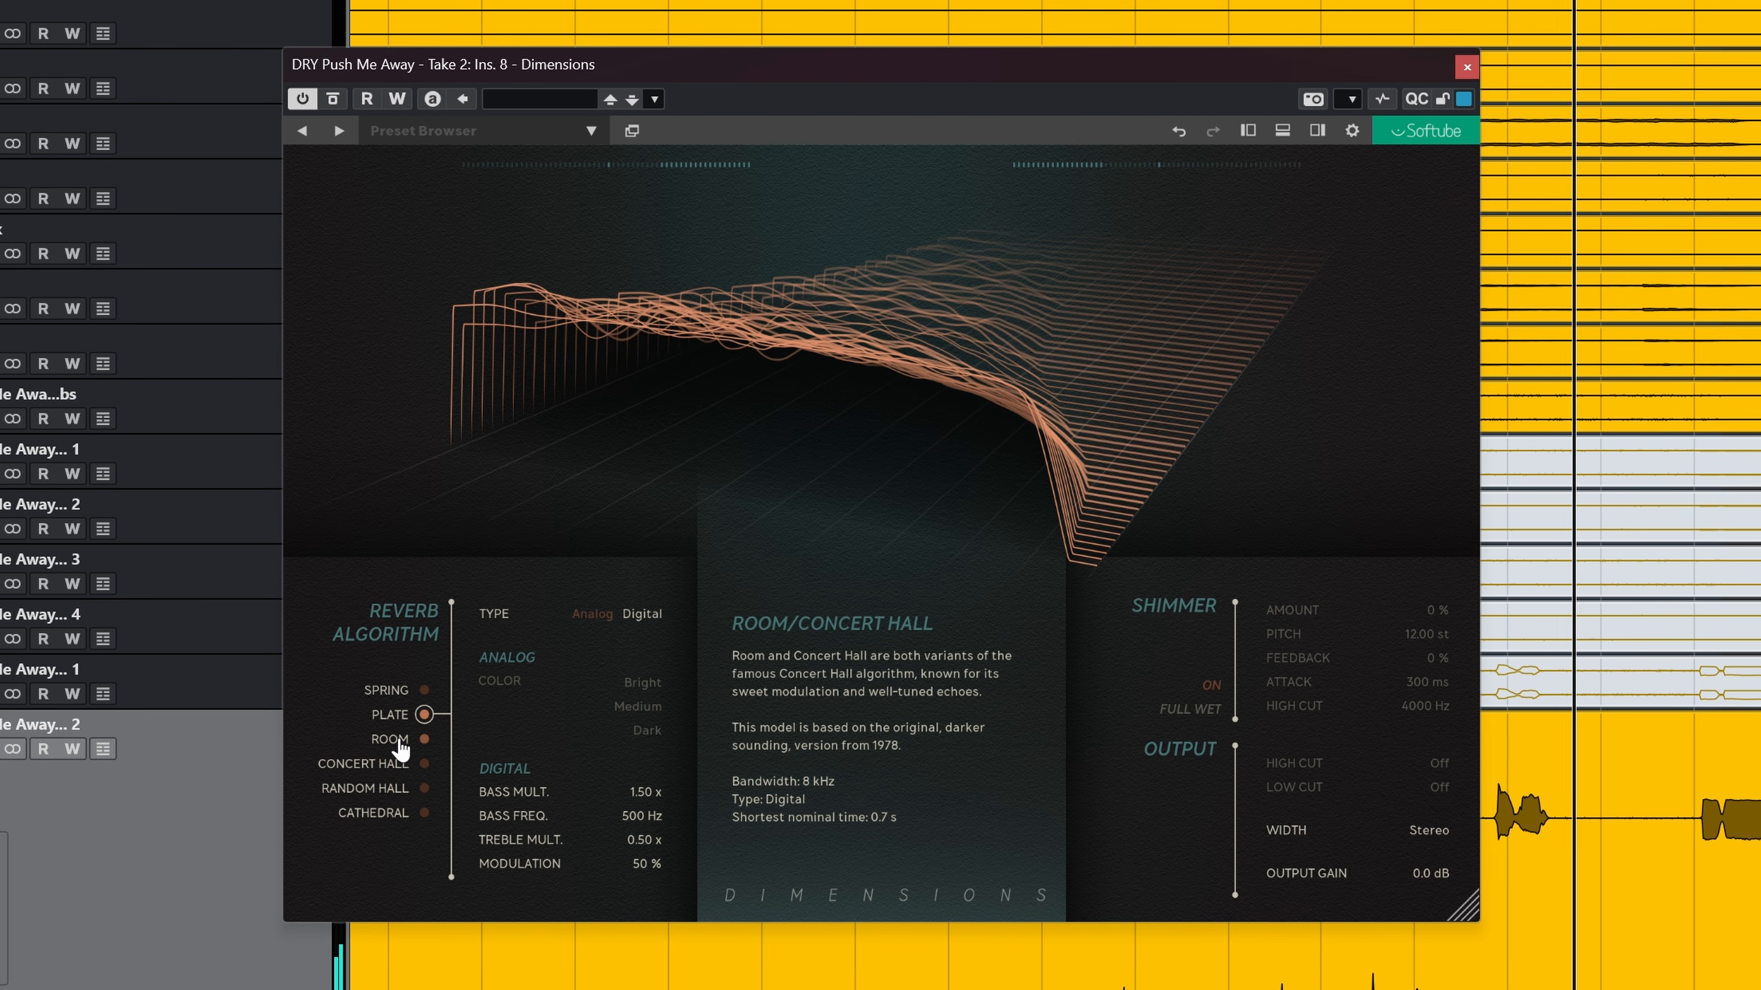
pyautogui.click(400, 744)
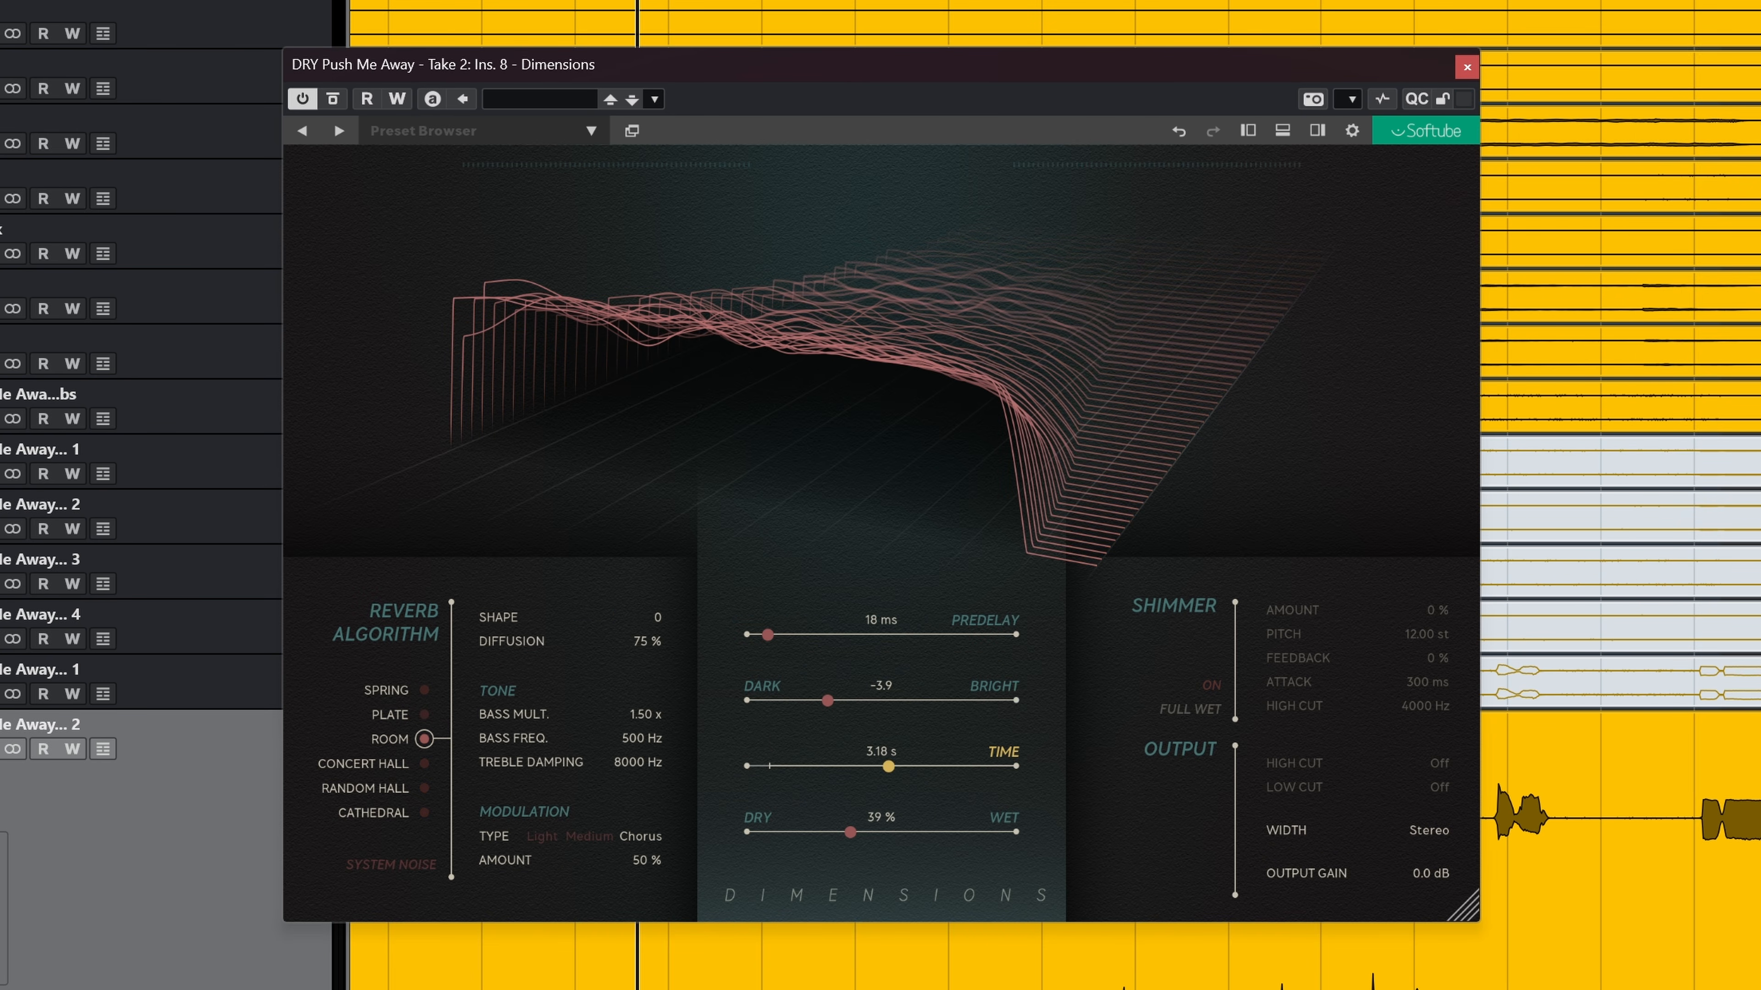
pyautogui.moveTo(380, 770)
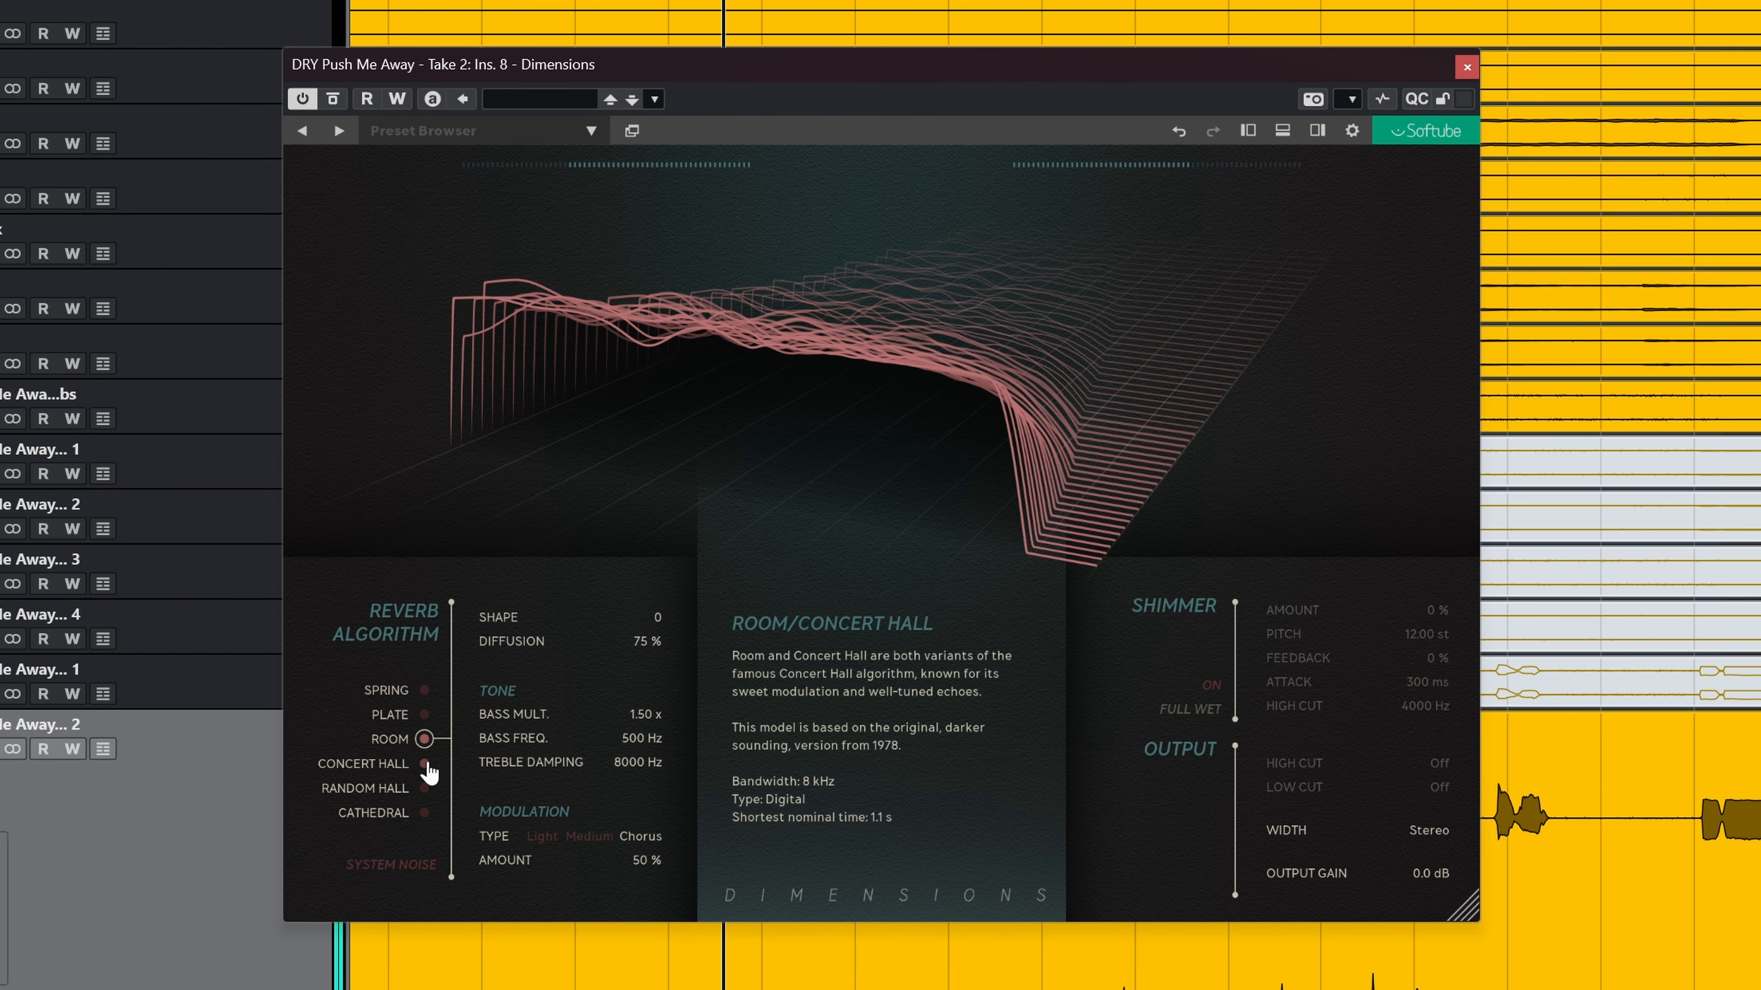
pyautogui.moveTo(400, 714)
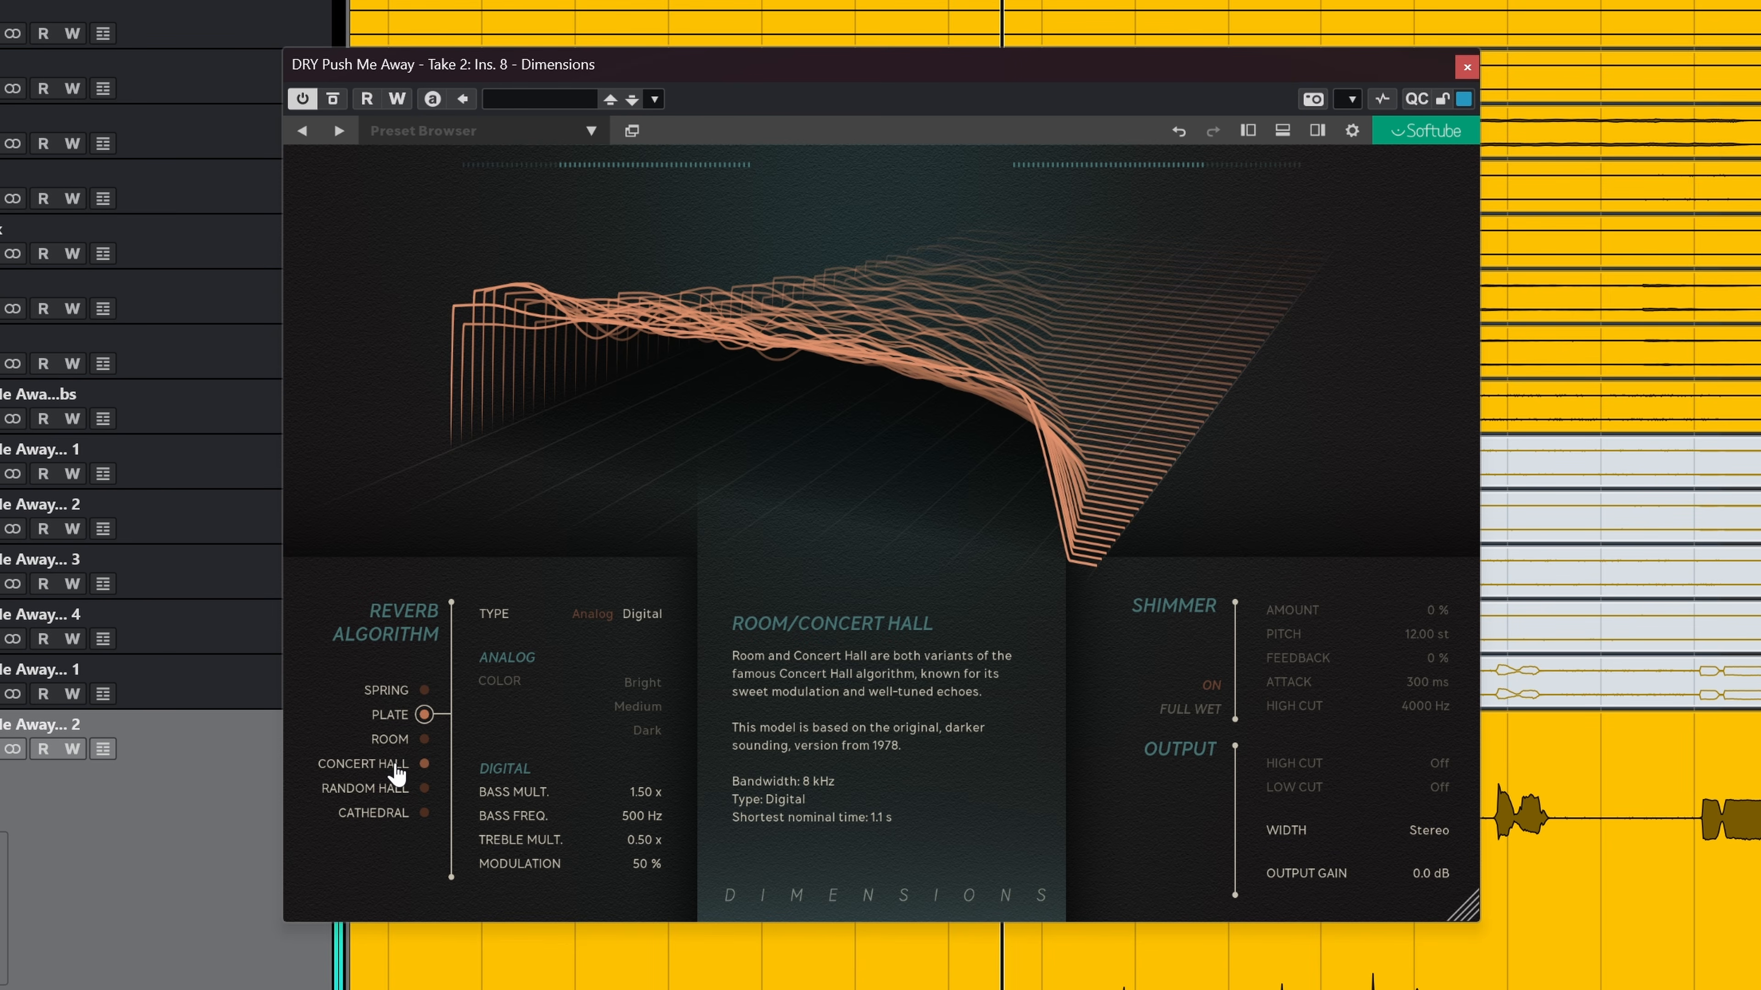
pyautogui.click(396, 767)
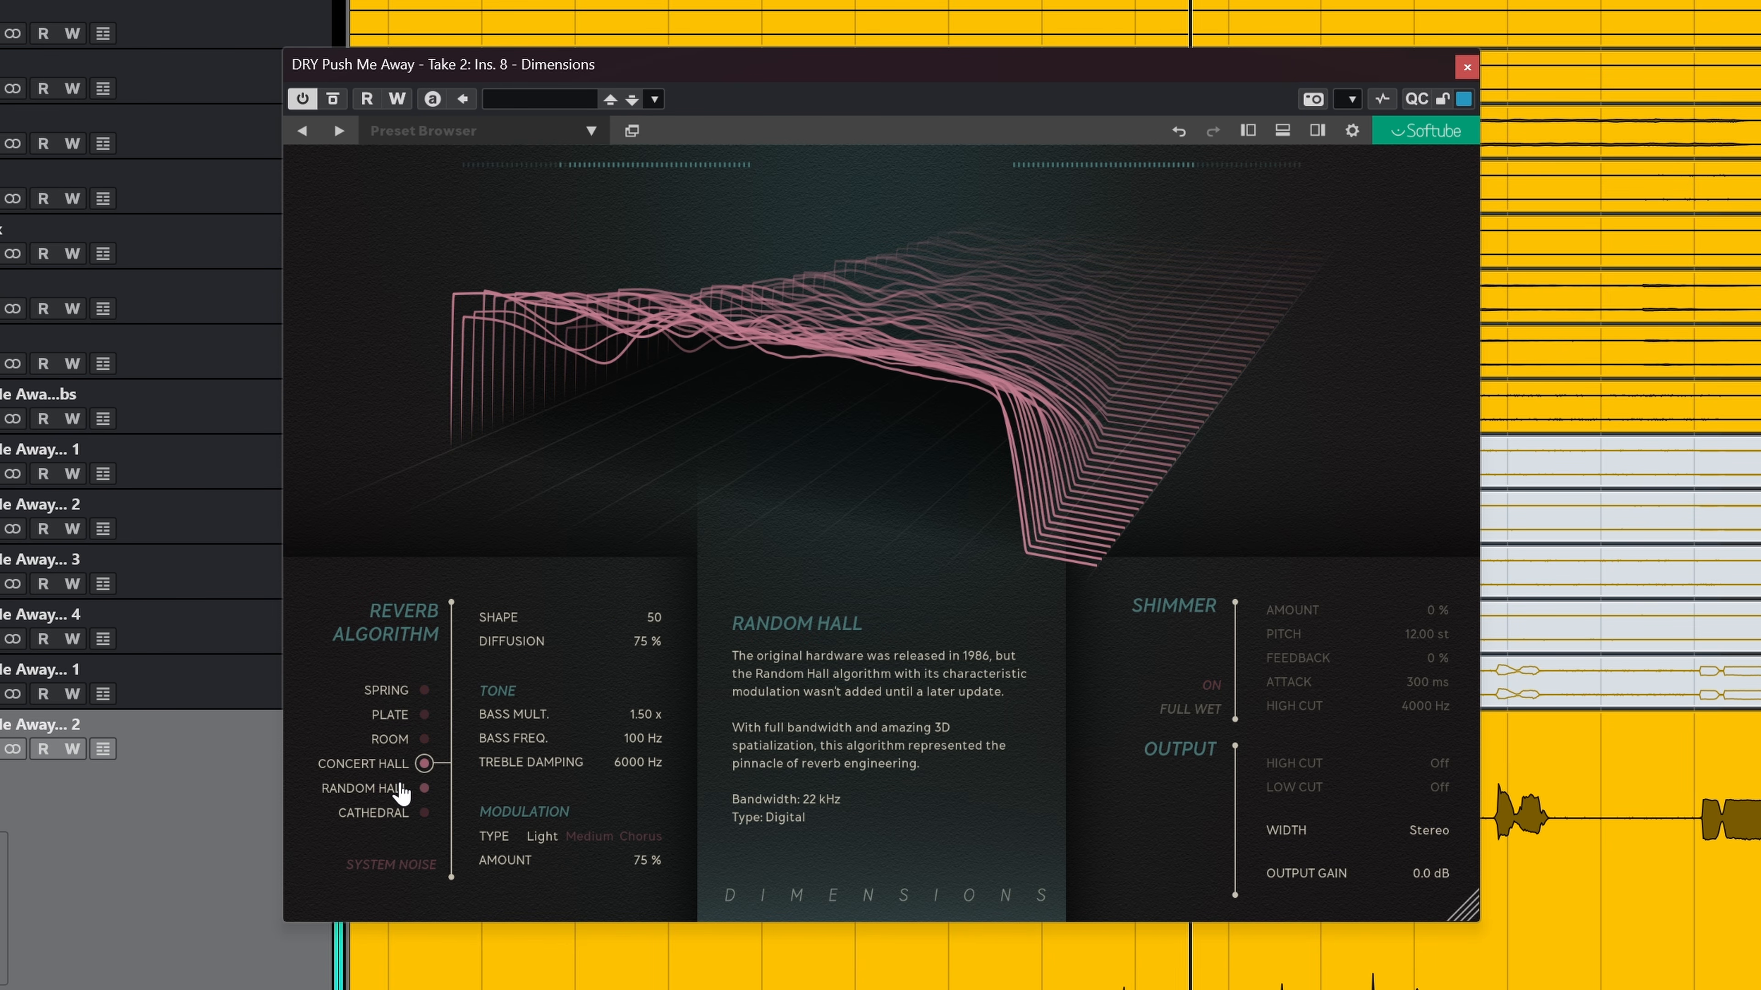
pyautogui.click(402, 791)
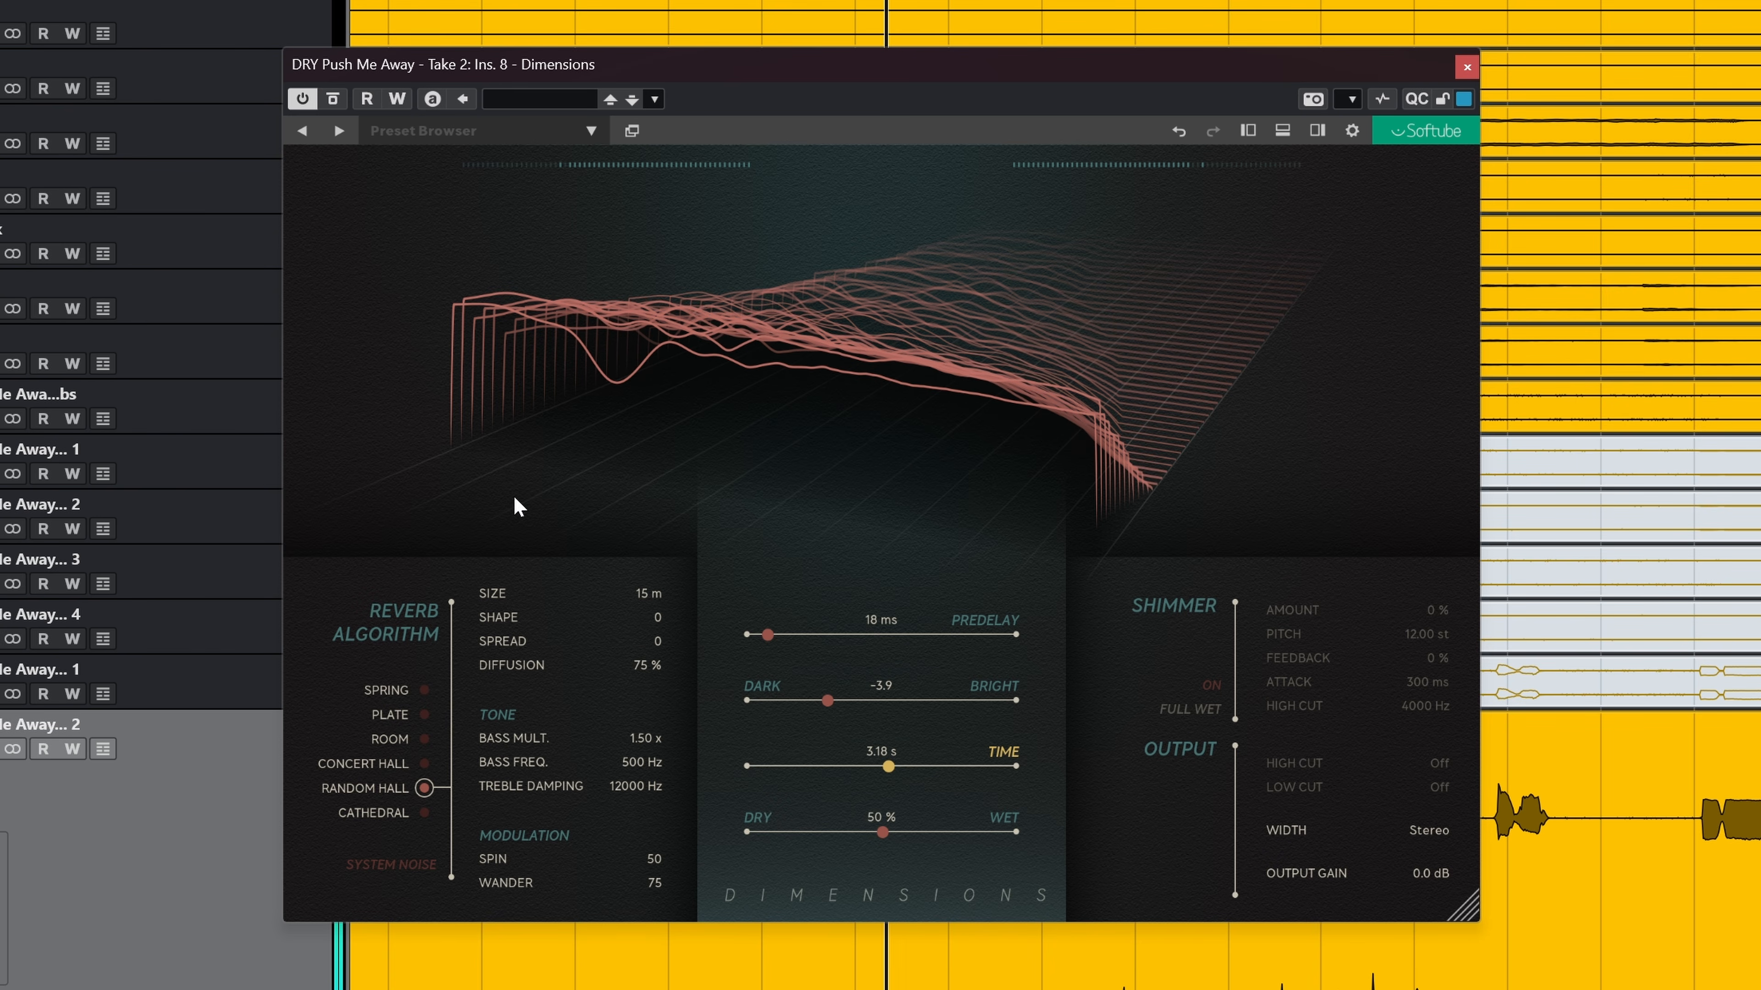
pyautogui.click(399, 818)
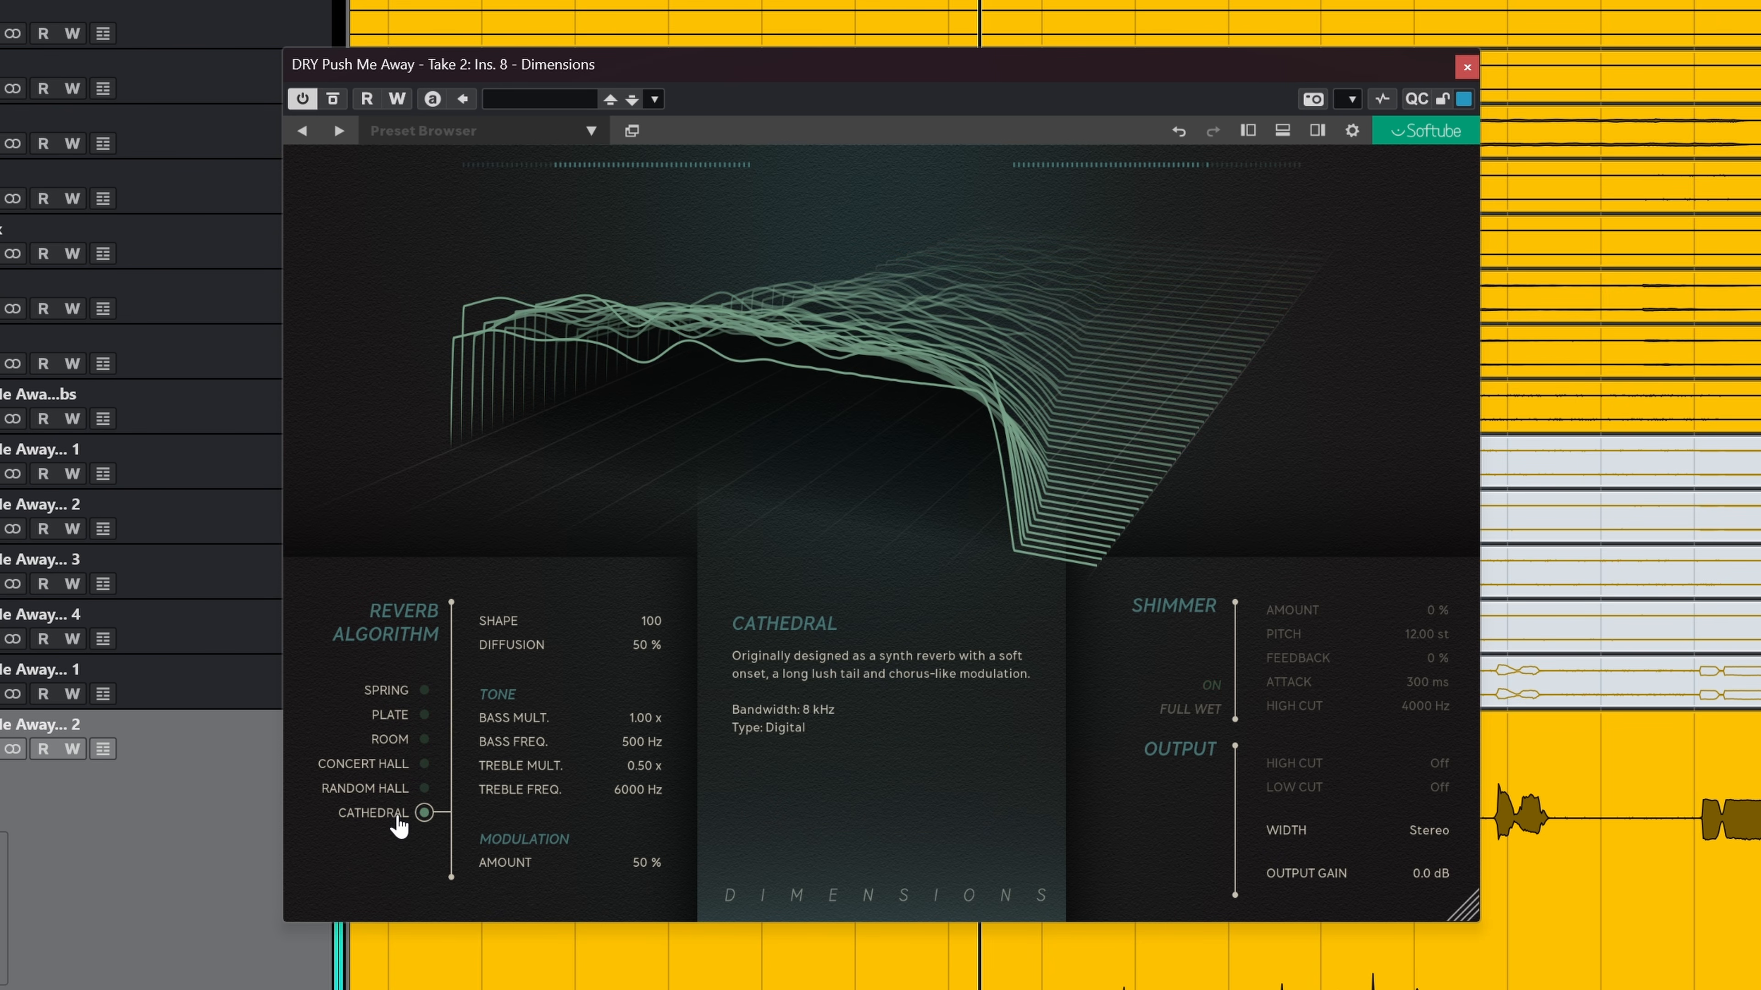
pyautogui.click(399, 794)
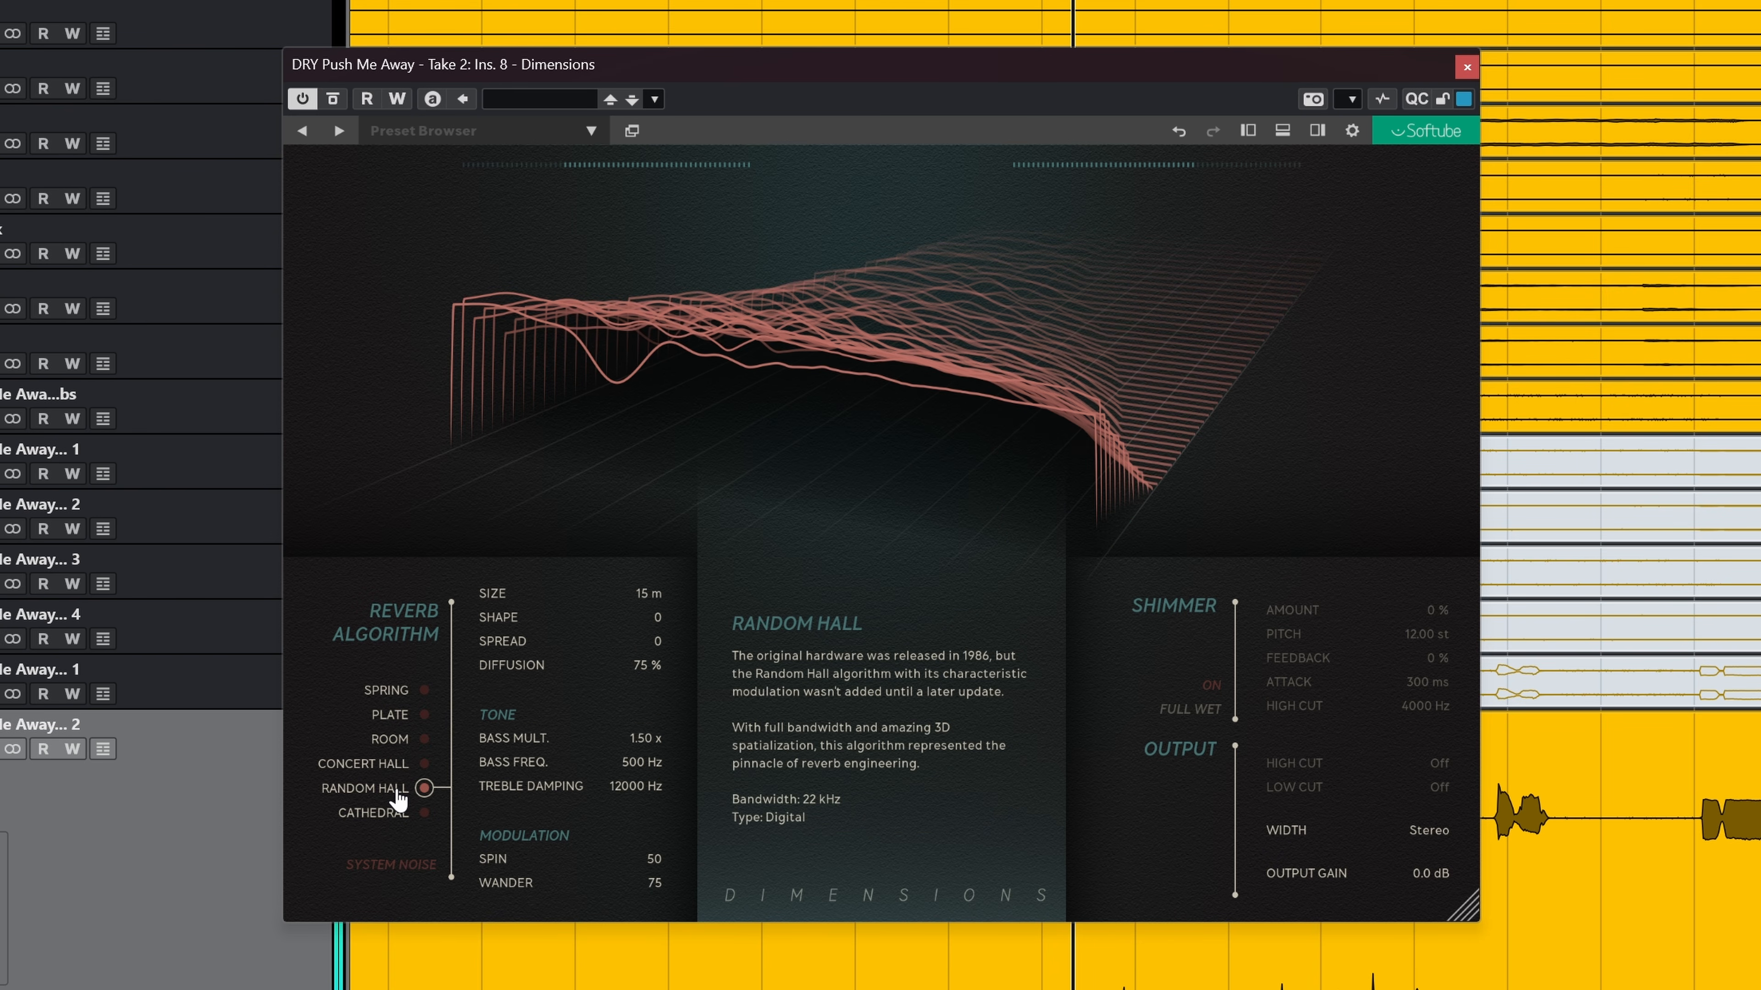
pyautogui.click(388, 764)
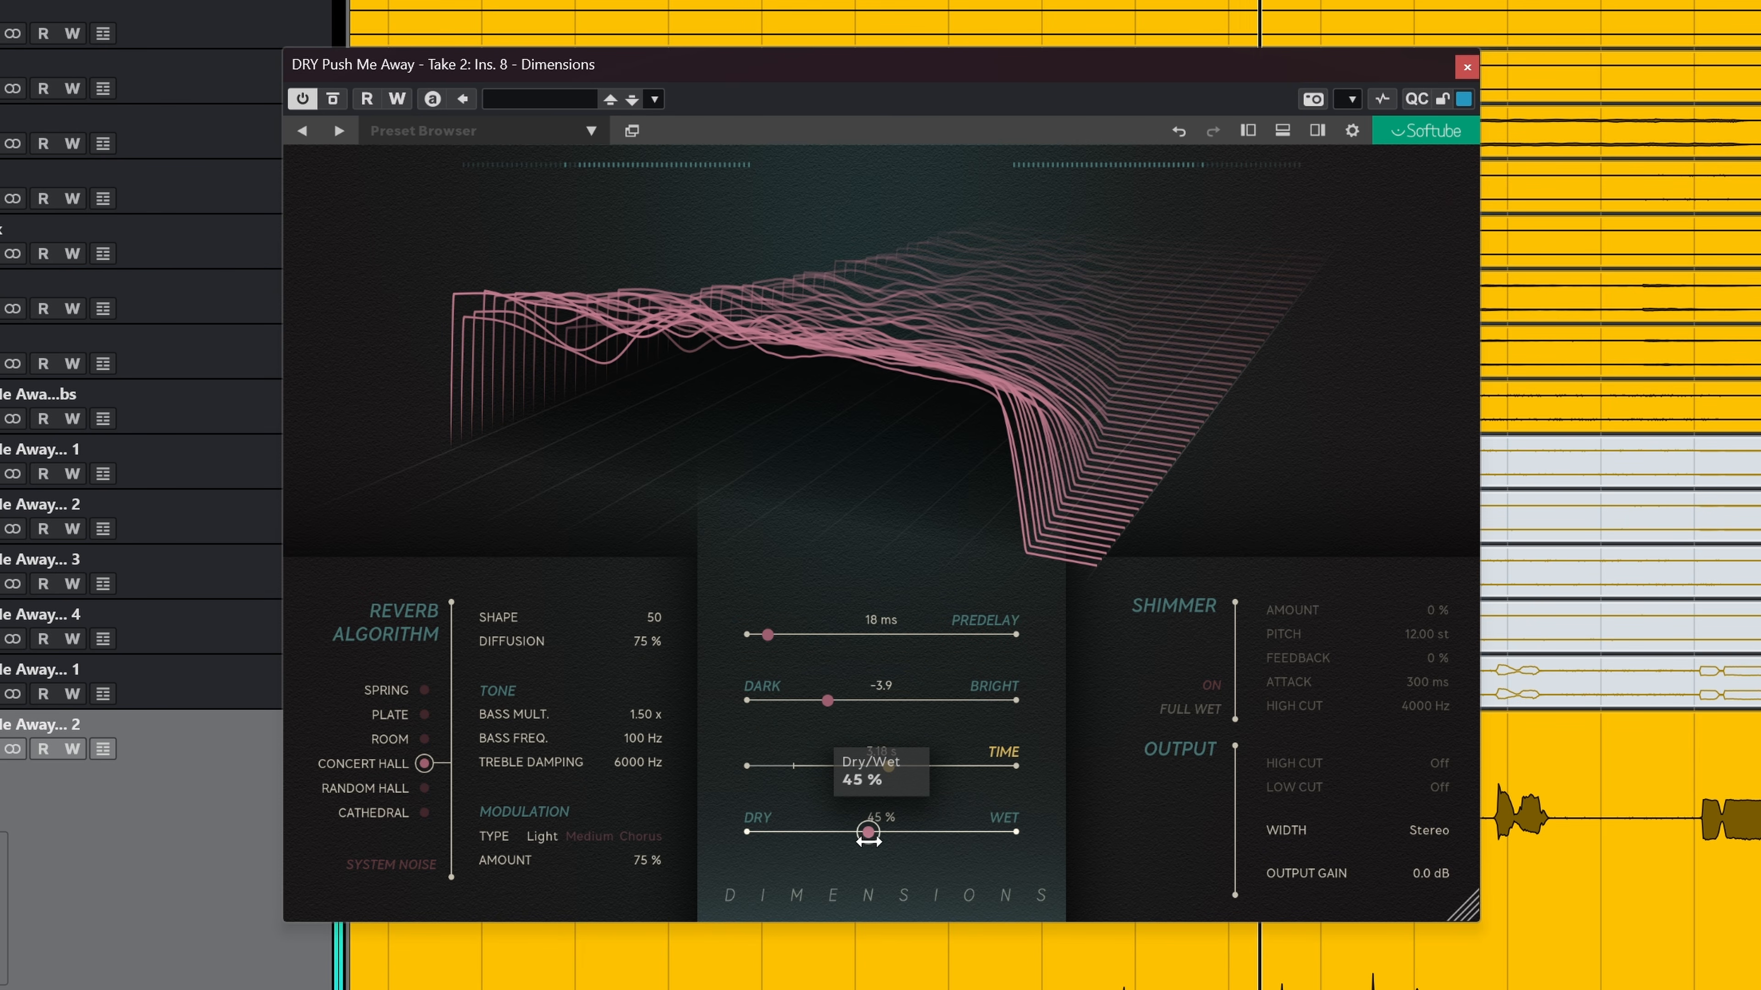
pyautogui.click(395, 741)
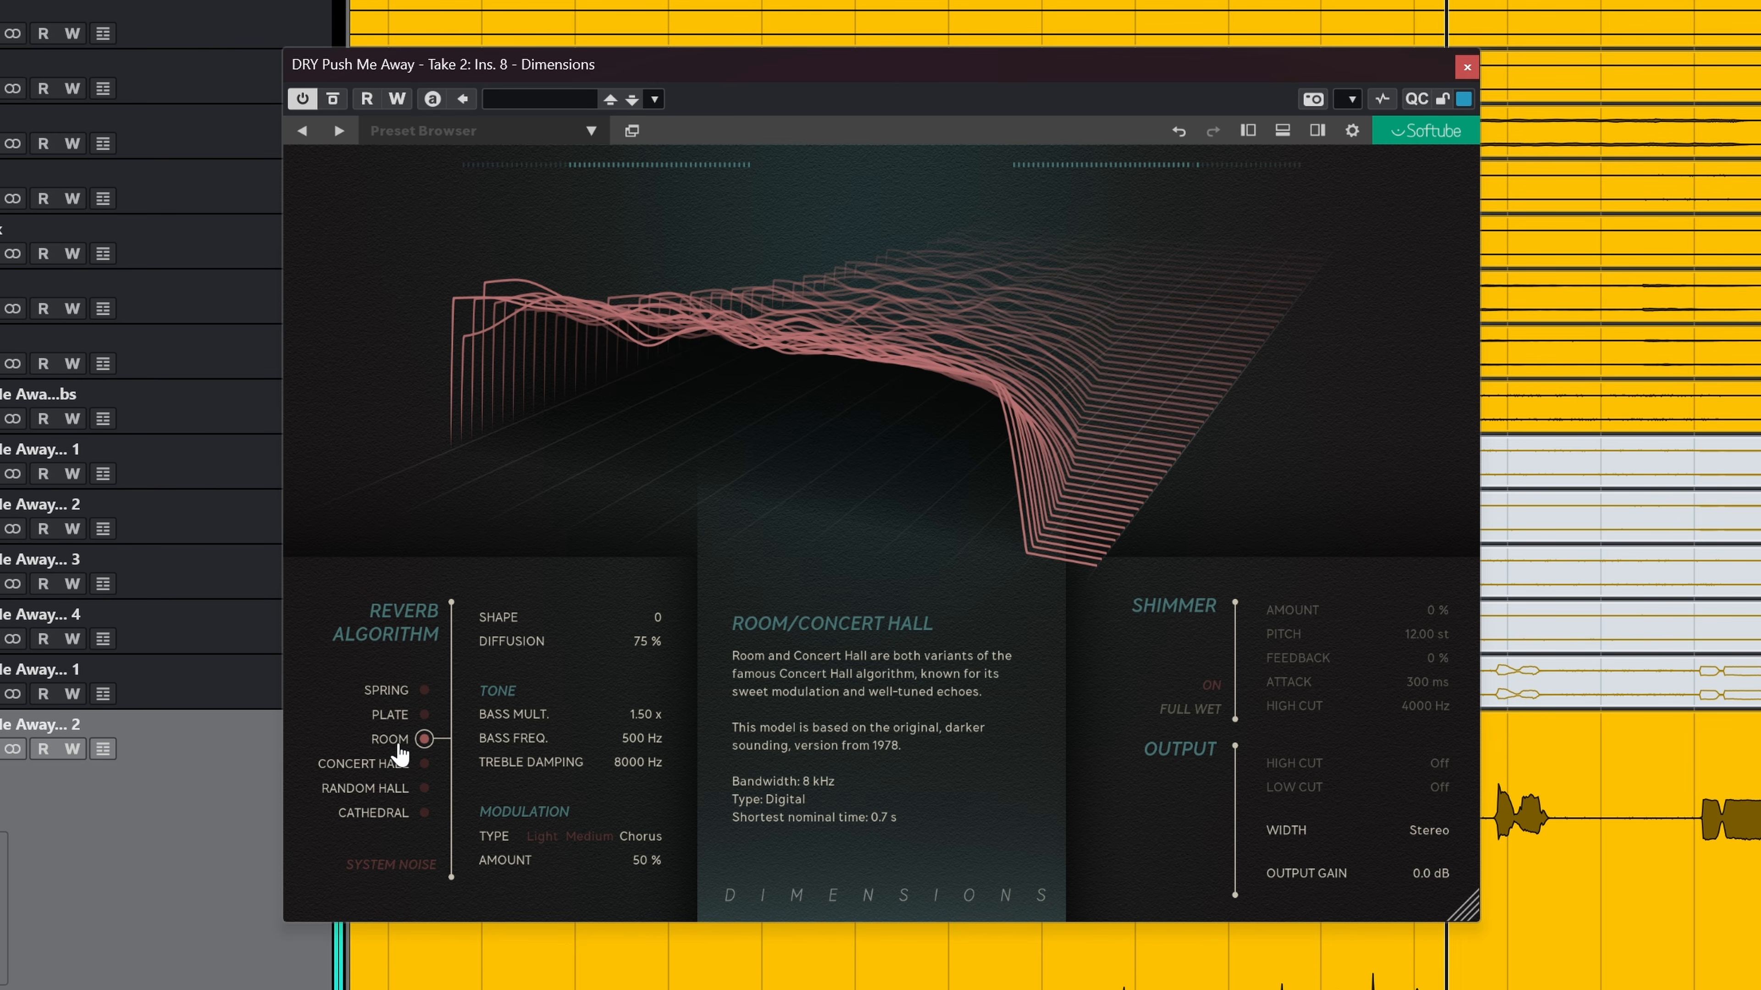
pyautogui.click(402, 717)
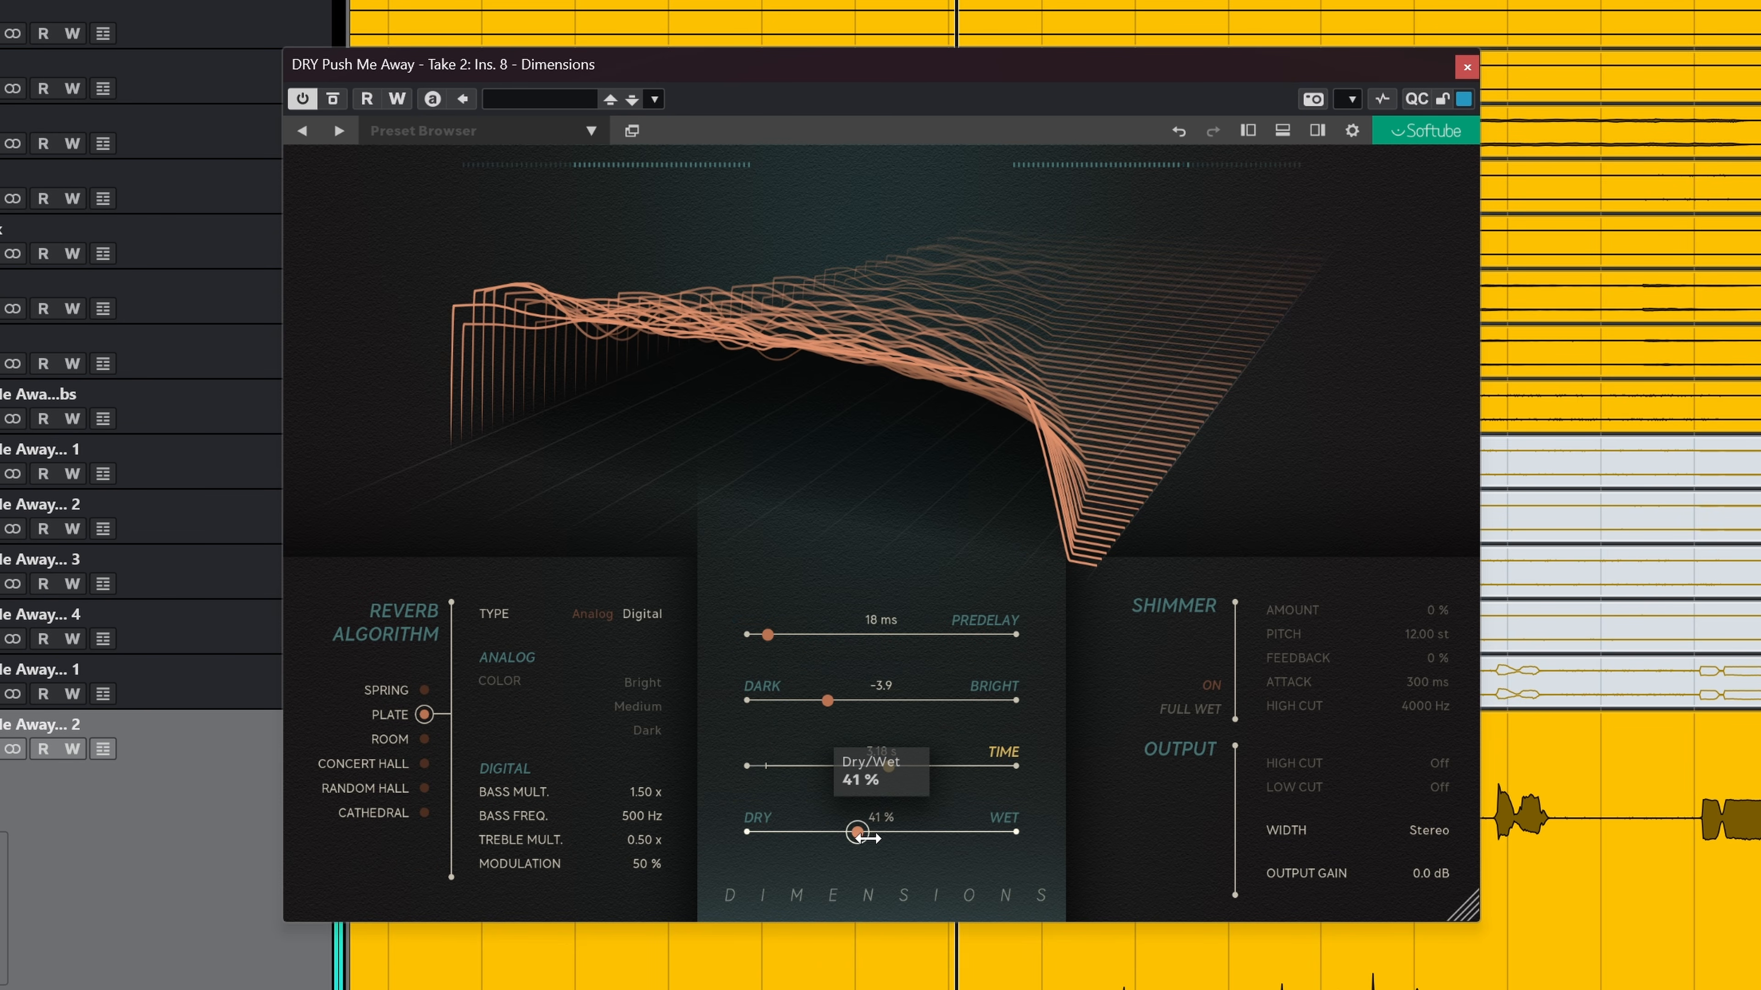
# Step: Adjust the Dry/Wet mix, then set the Plate type to Analog with Dark color
pyautogui.moveTo(857, 832)
pyautogui.mouseDown()
pyautogui.moveTo(895, 837)
pyautogui.moveTo(875, 840)
pyautogui.mouseUp()
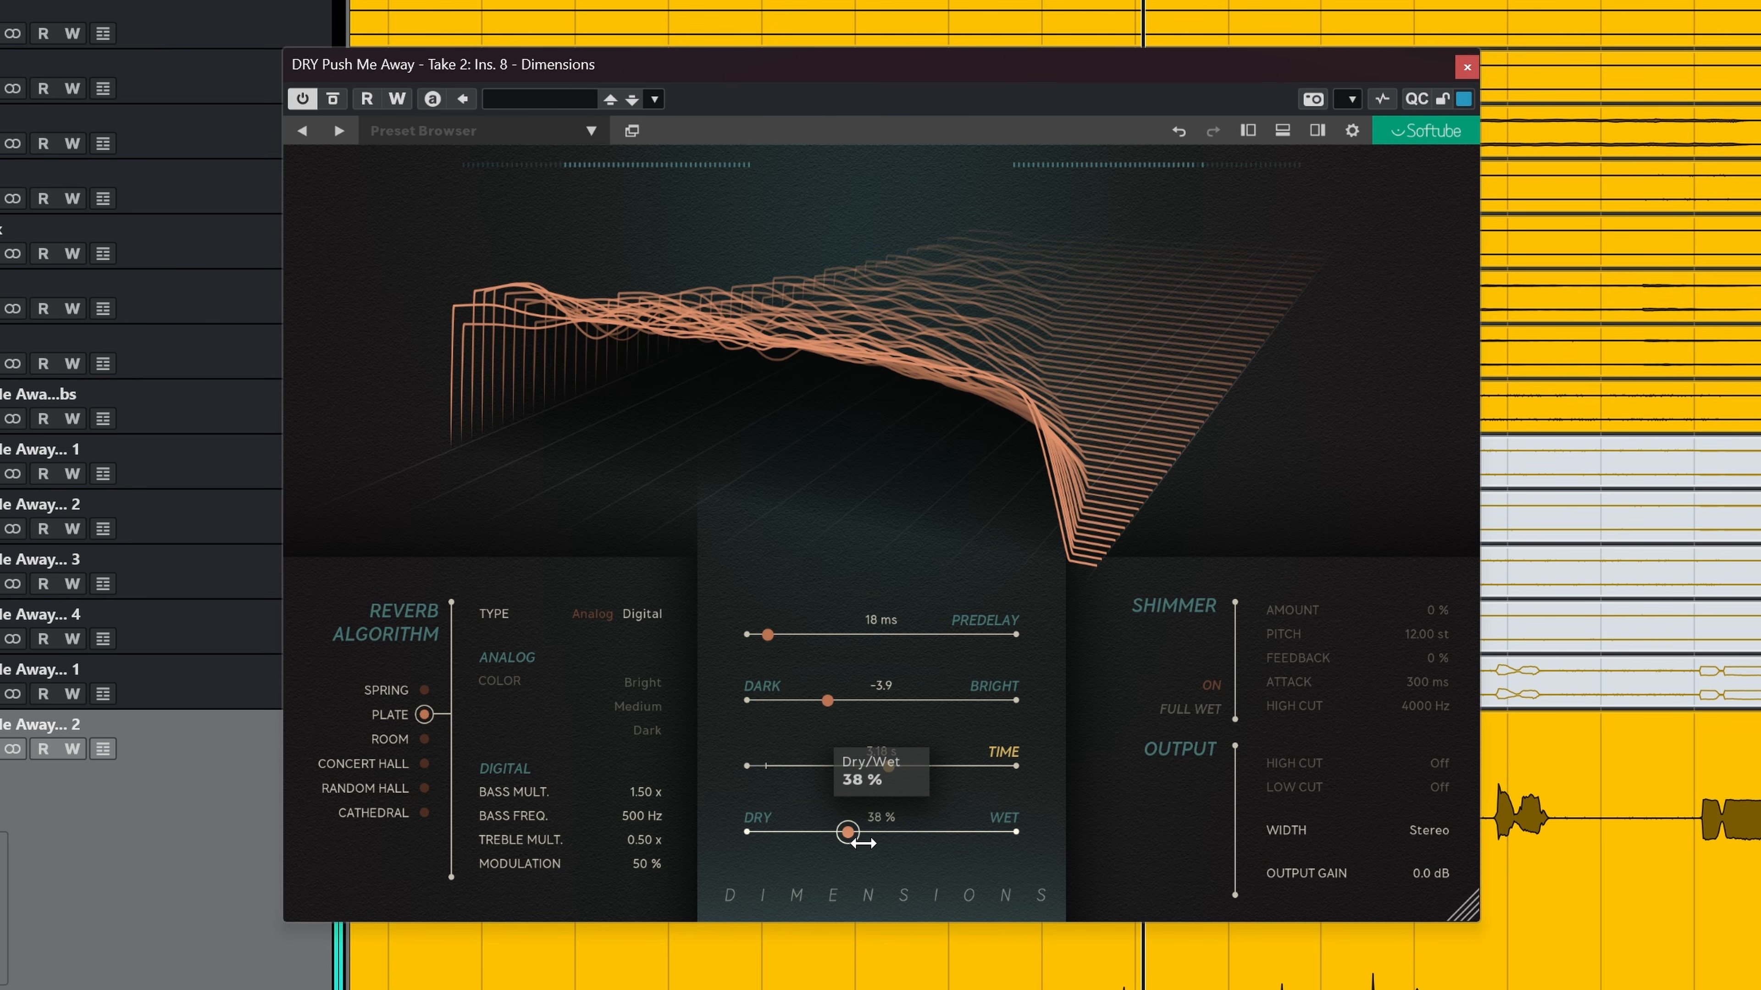
pyautogui.click(650, 622)
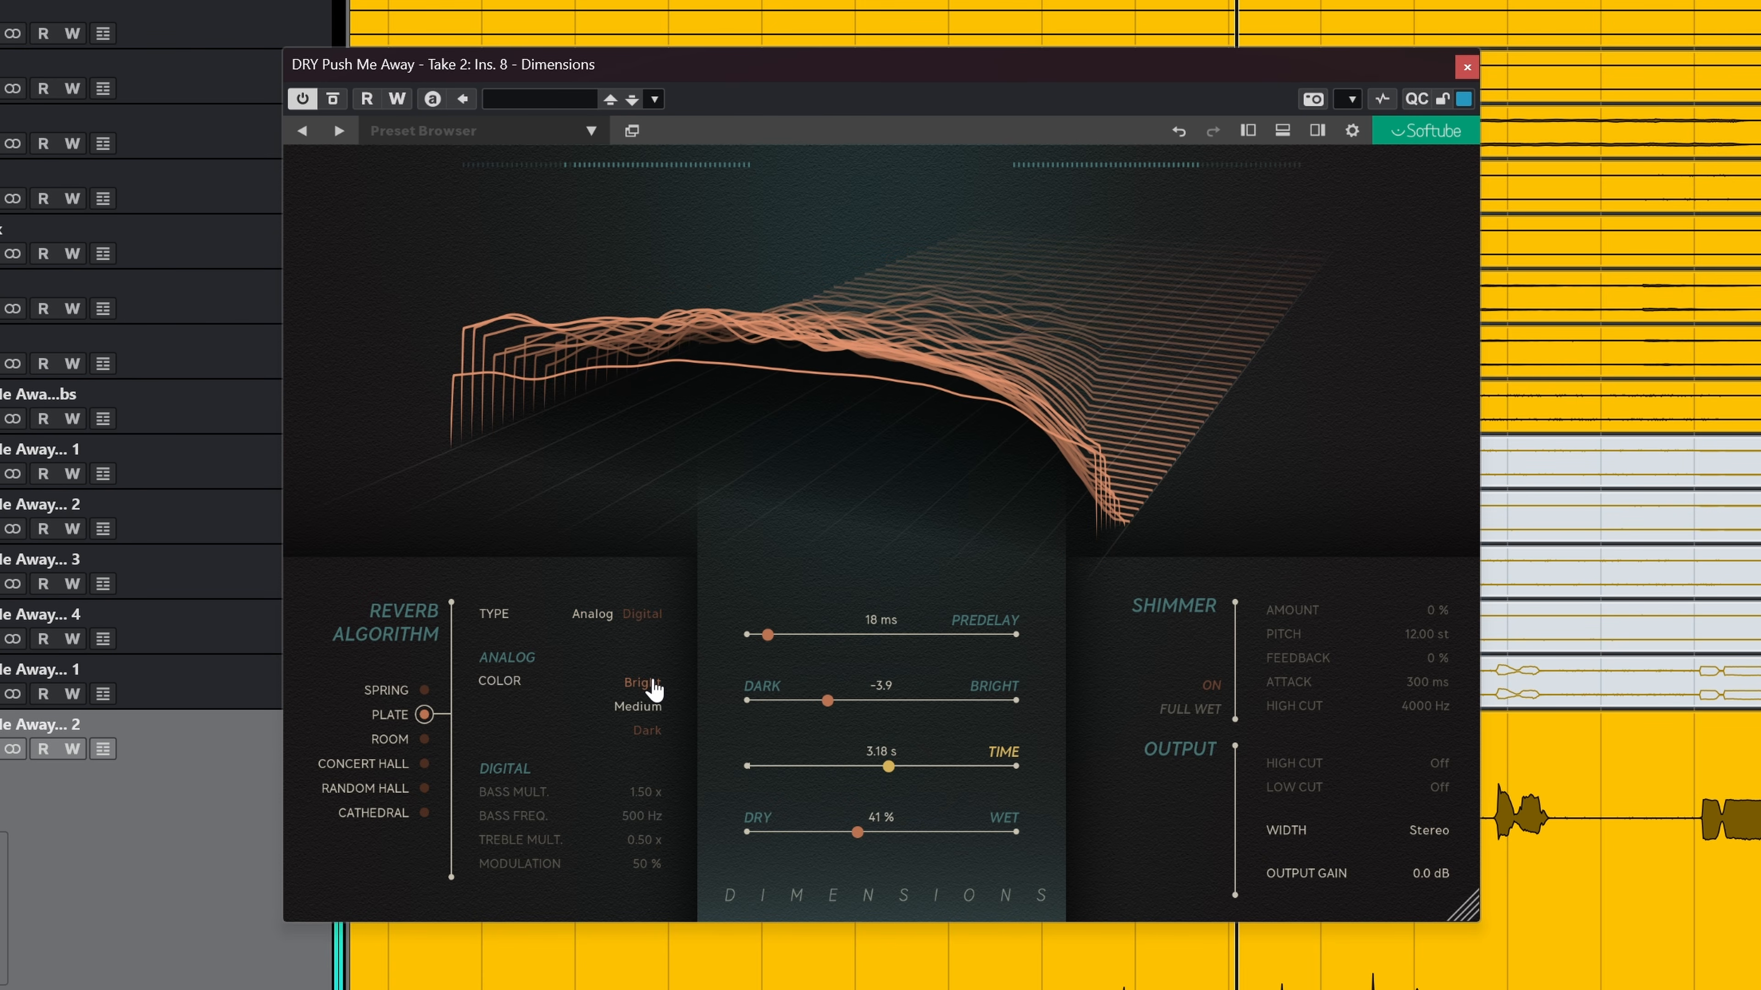
pyautogui.click(648, 732)
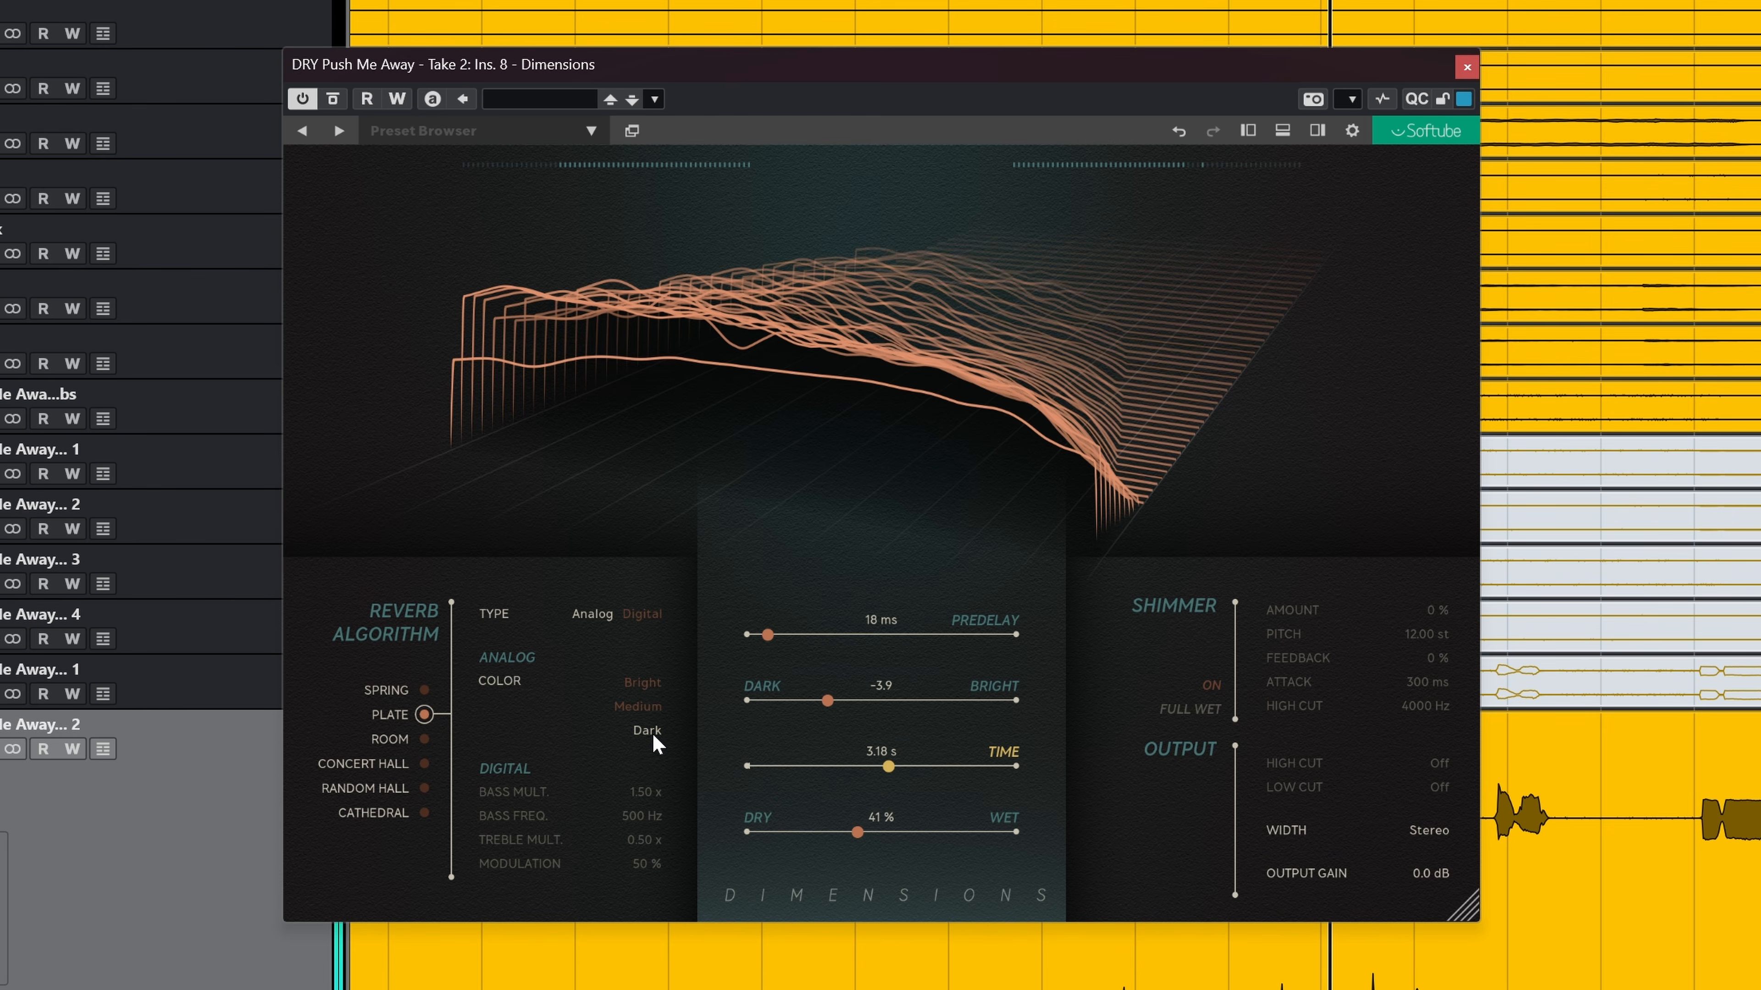
# Step: Switch the reverb to the Room algorithm and raise its Shape to 100 and Diffusion to 100 %
pyautogui.click(424, 739)
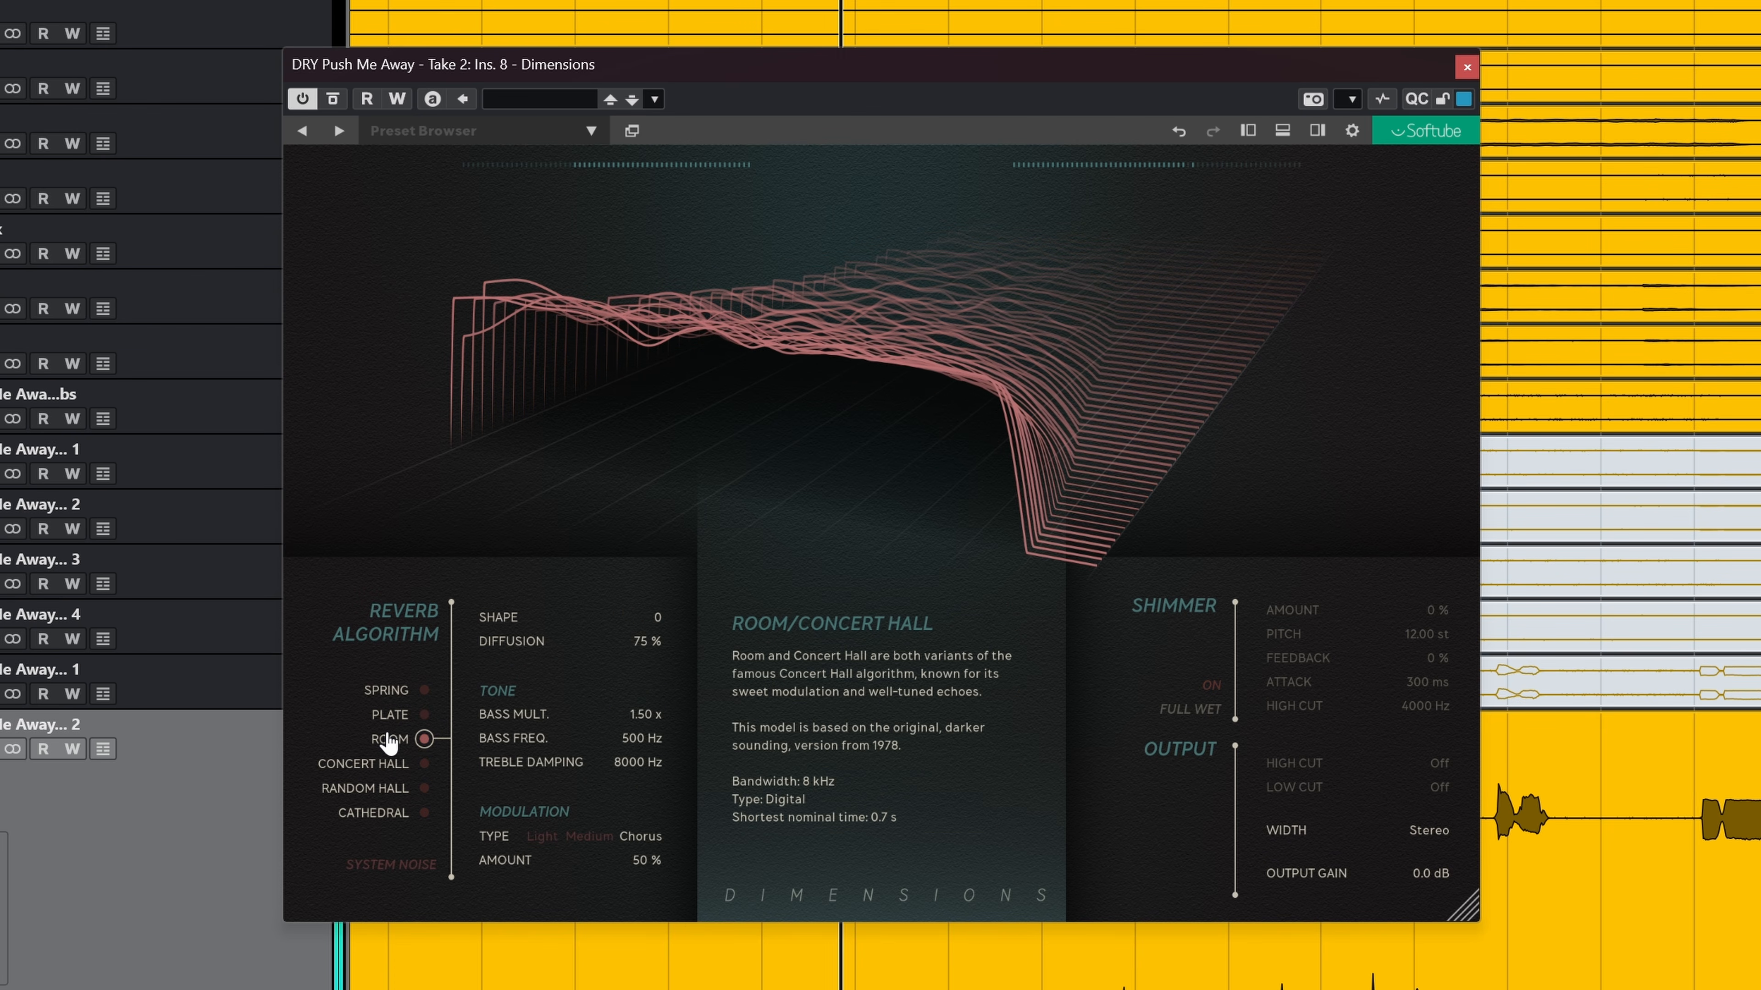
pyautogui.moveTo(652, 641); pyautogui.dragTo(904, 626)
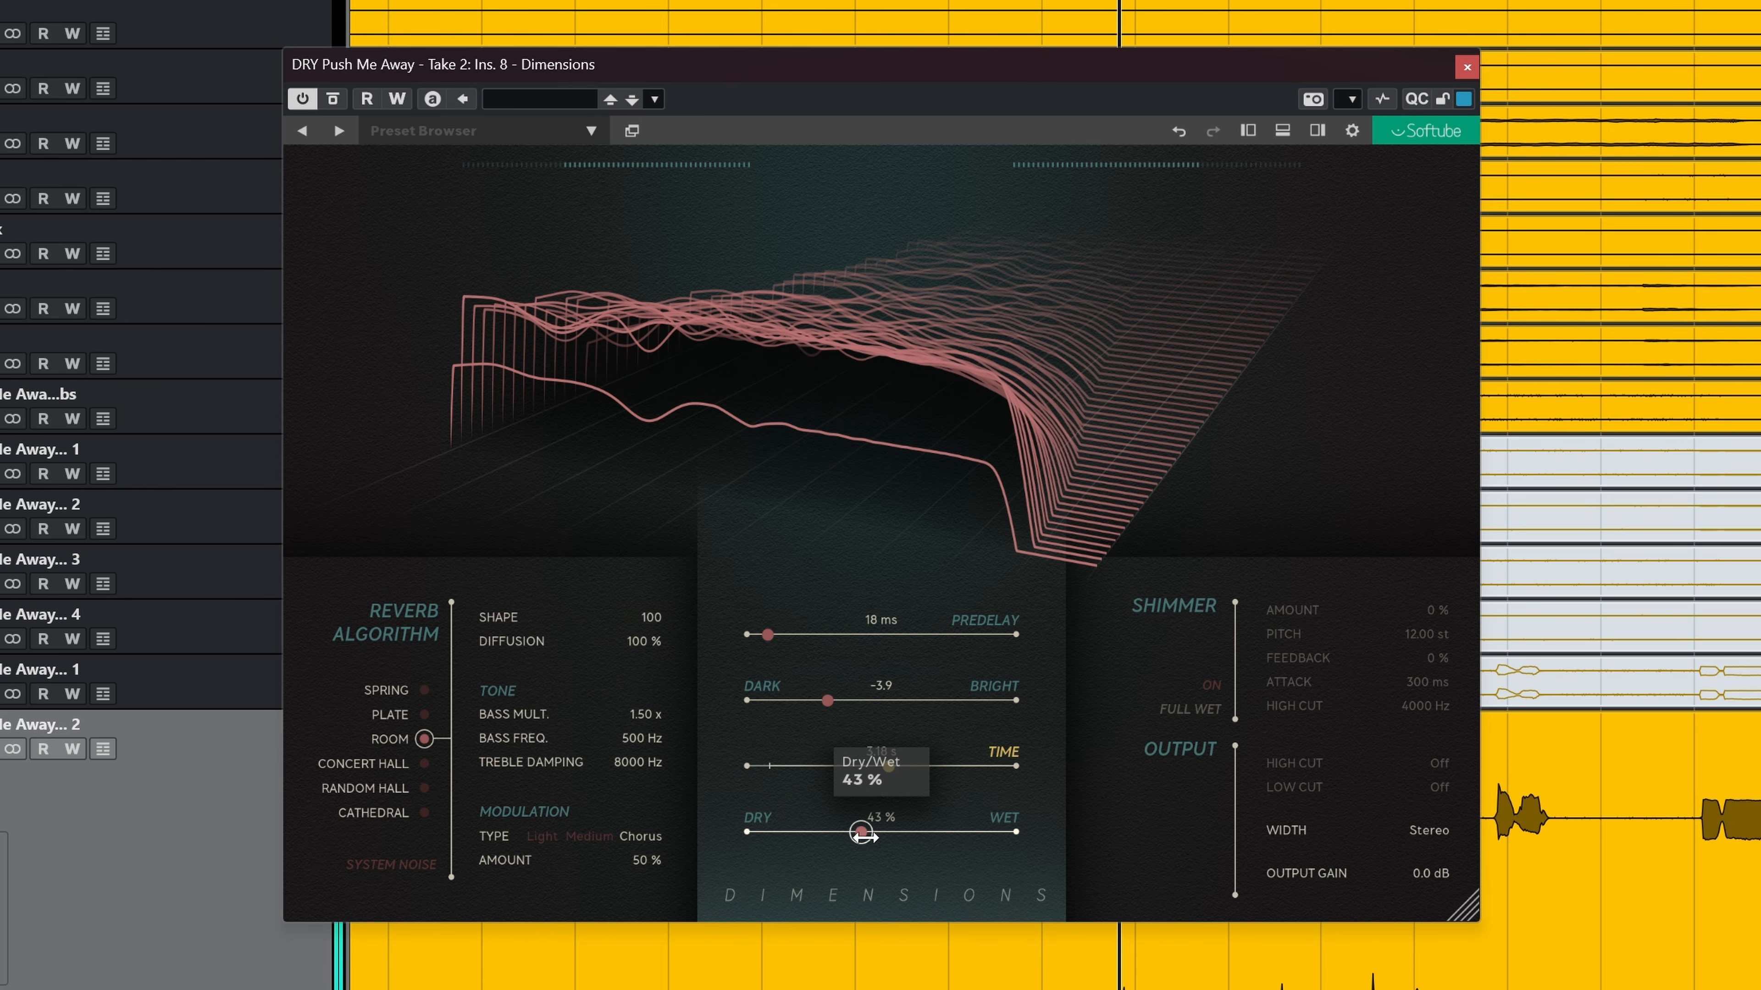
# Step: Lower the Dry/Wet mix to about 41 %, set Predelay to about 24 ms, and reduce Shape to 51 with Diffusion at 89 %
pyautogui.moveTo(983, 842); pyautogui.dragTo(868, 850)
pyautogui.moveTo(768, 634); pyautogui.dragTo(778, 636)
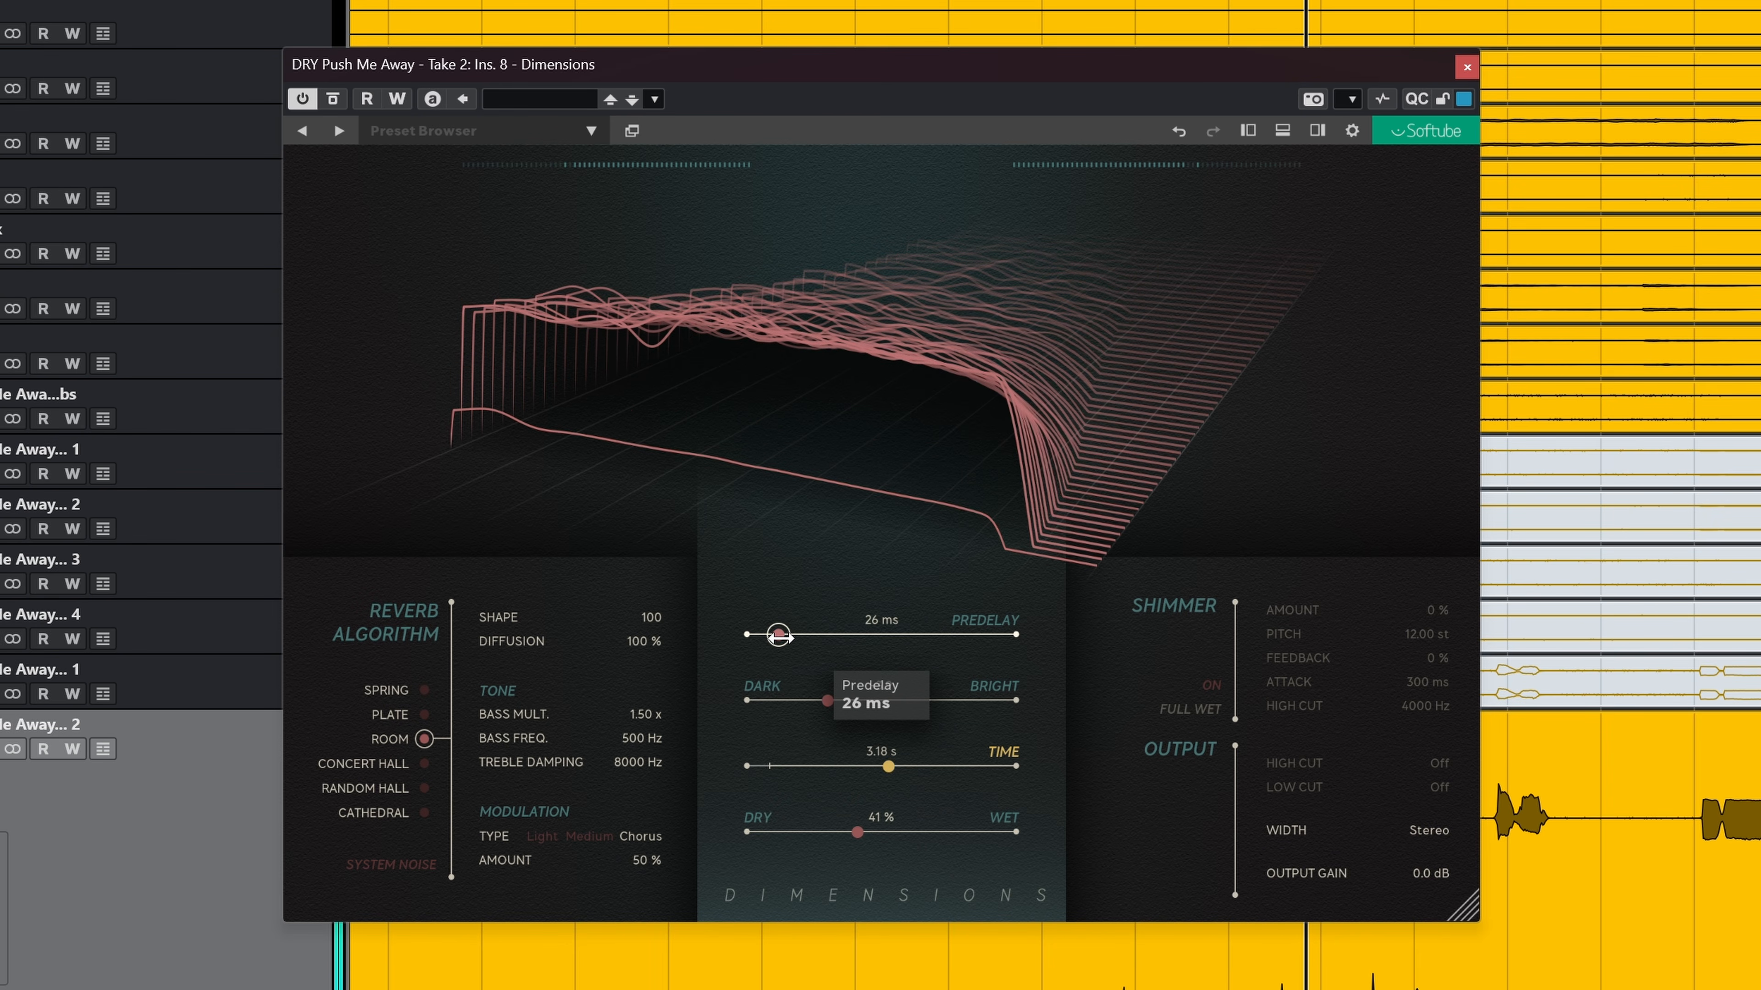
pyautogui.moveTo(664, 615); pyautogui.dragTo(570, 617)
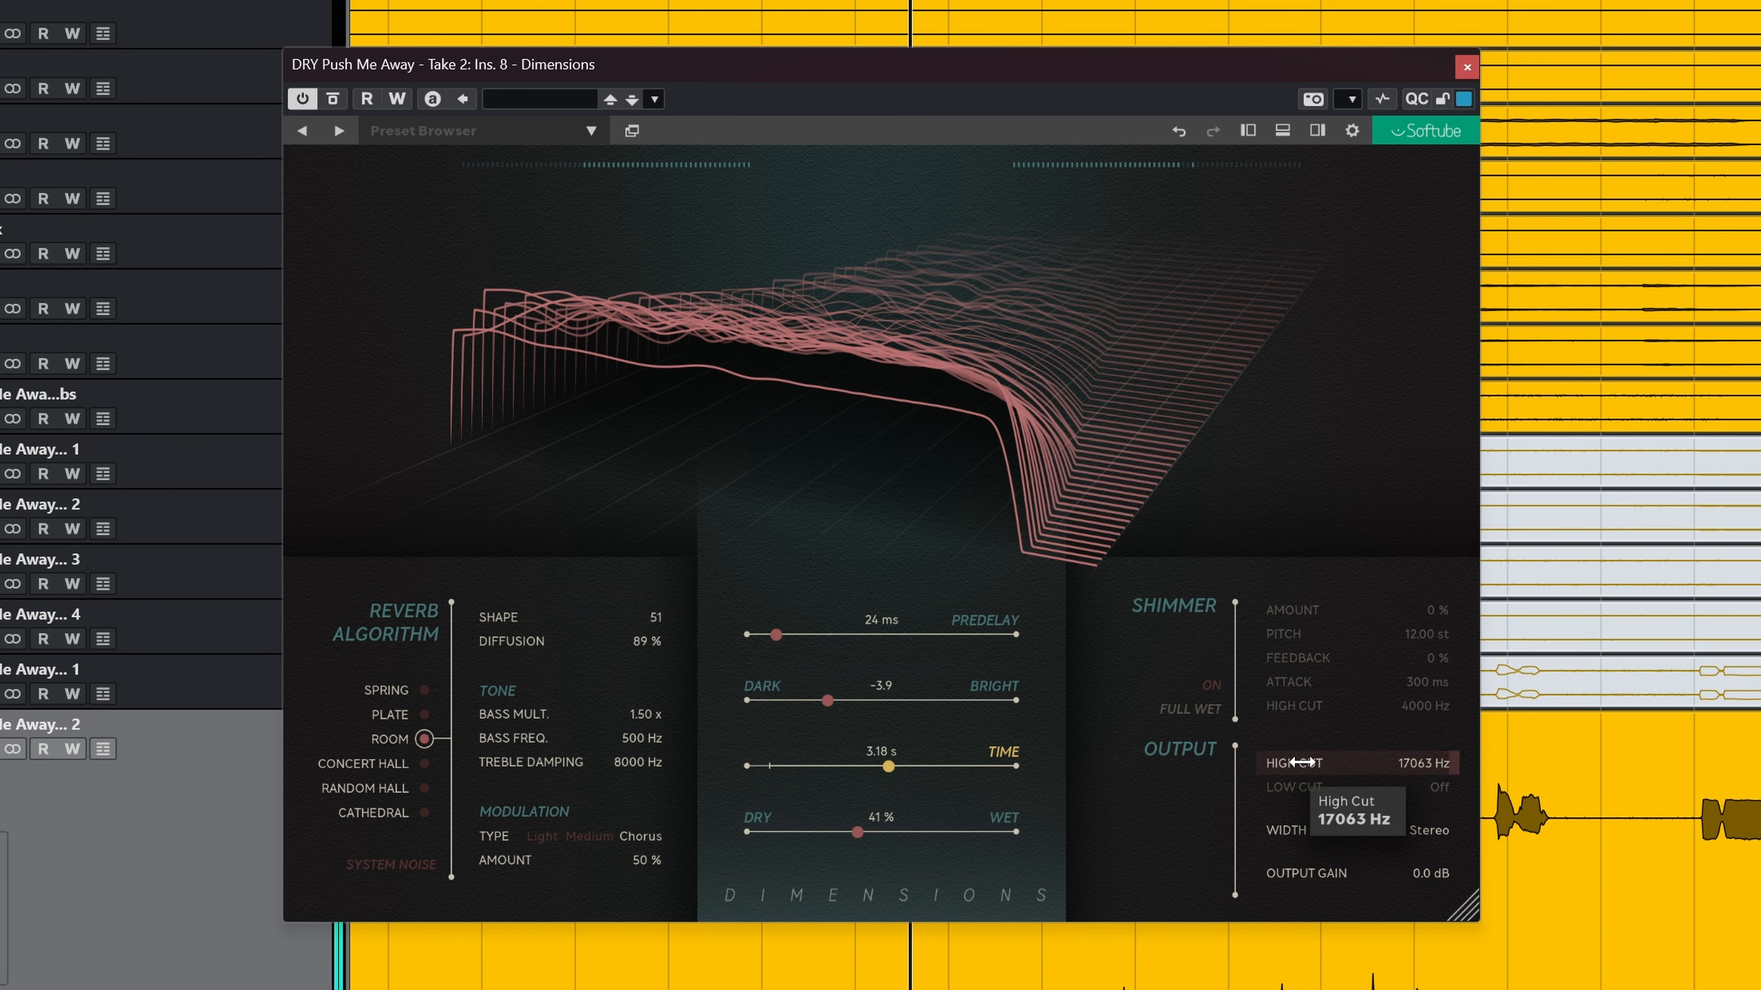
# Step: Engage the output High Cut at 5442 Hz and raise Output Gain to 1.8 dB, toggling the effect bypass to compare
pyautogui.moveTo(1288, 762); pyautogui.dragTo(1275, 763)
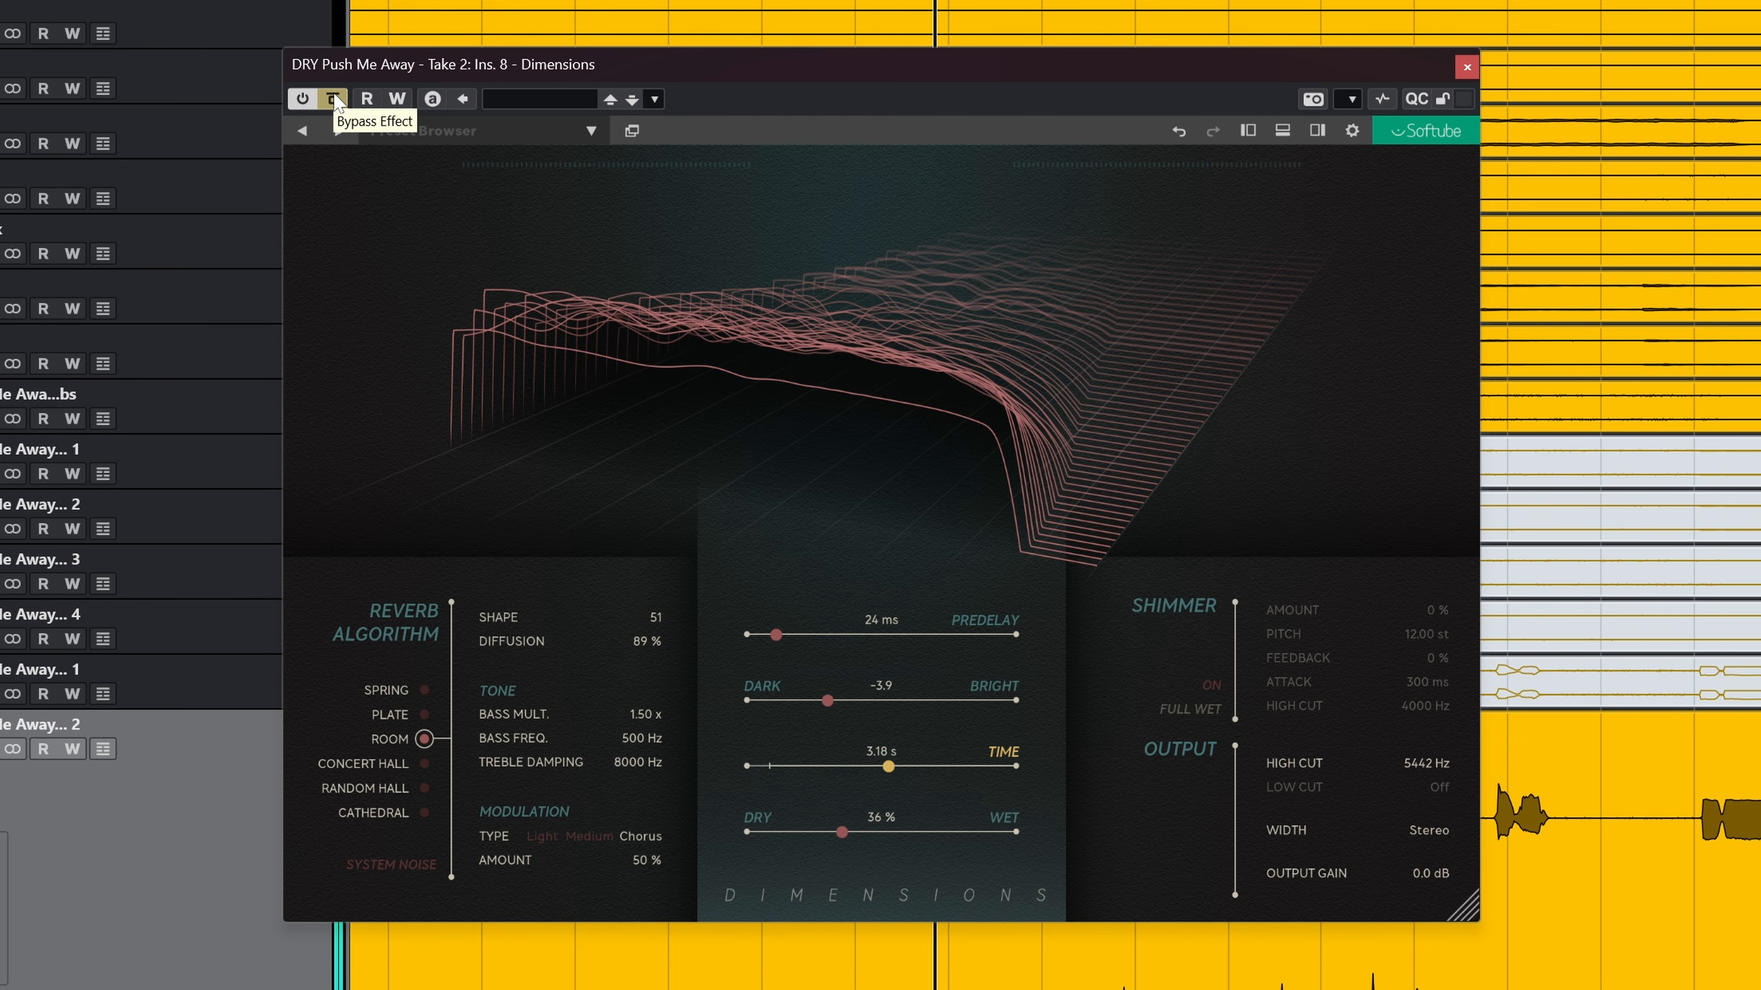
pyautogui.click(335, 101)
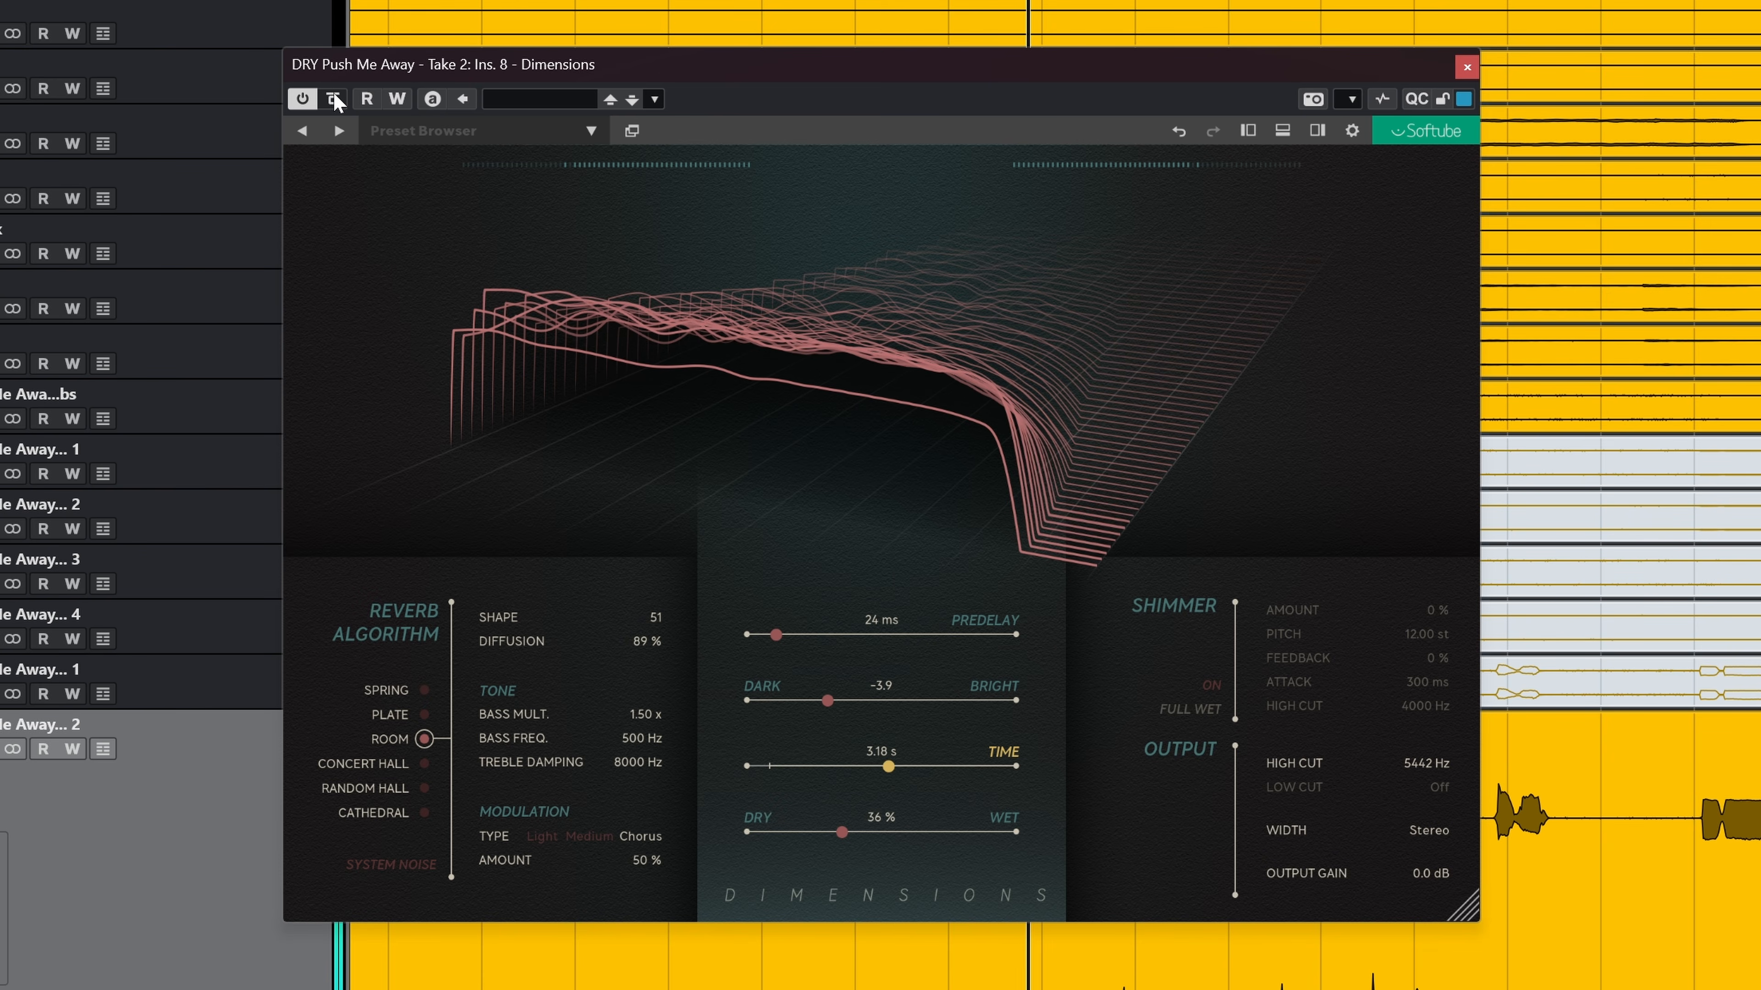
pyautogui.moveTo(1428, 874); pyautogui.dragTo(1449, 874)
pyautogui.click(335, 99)
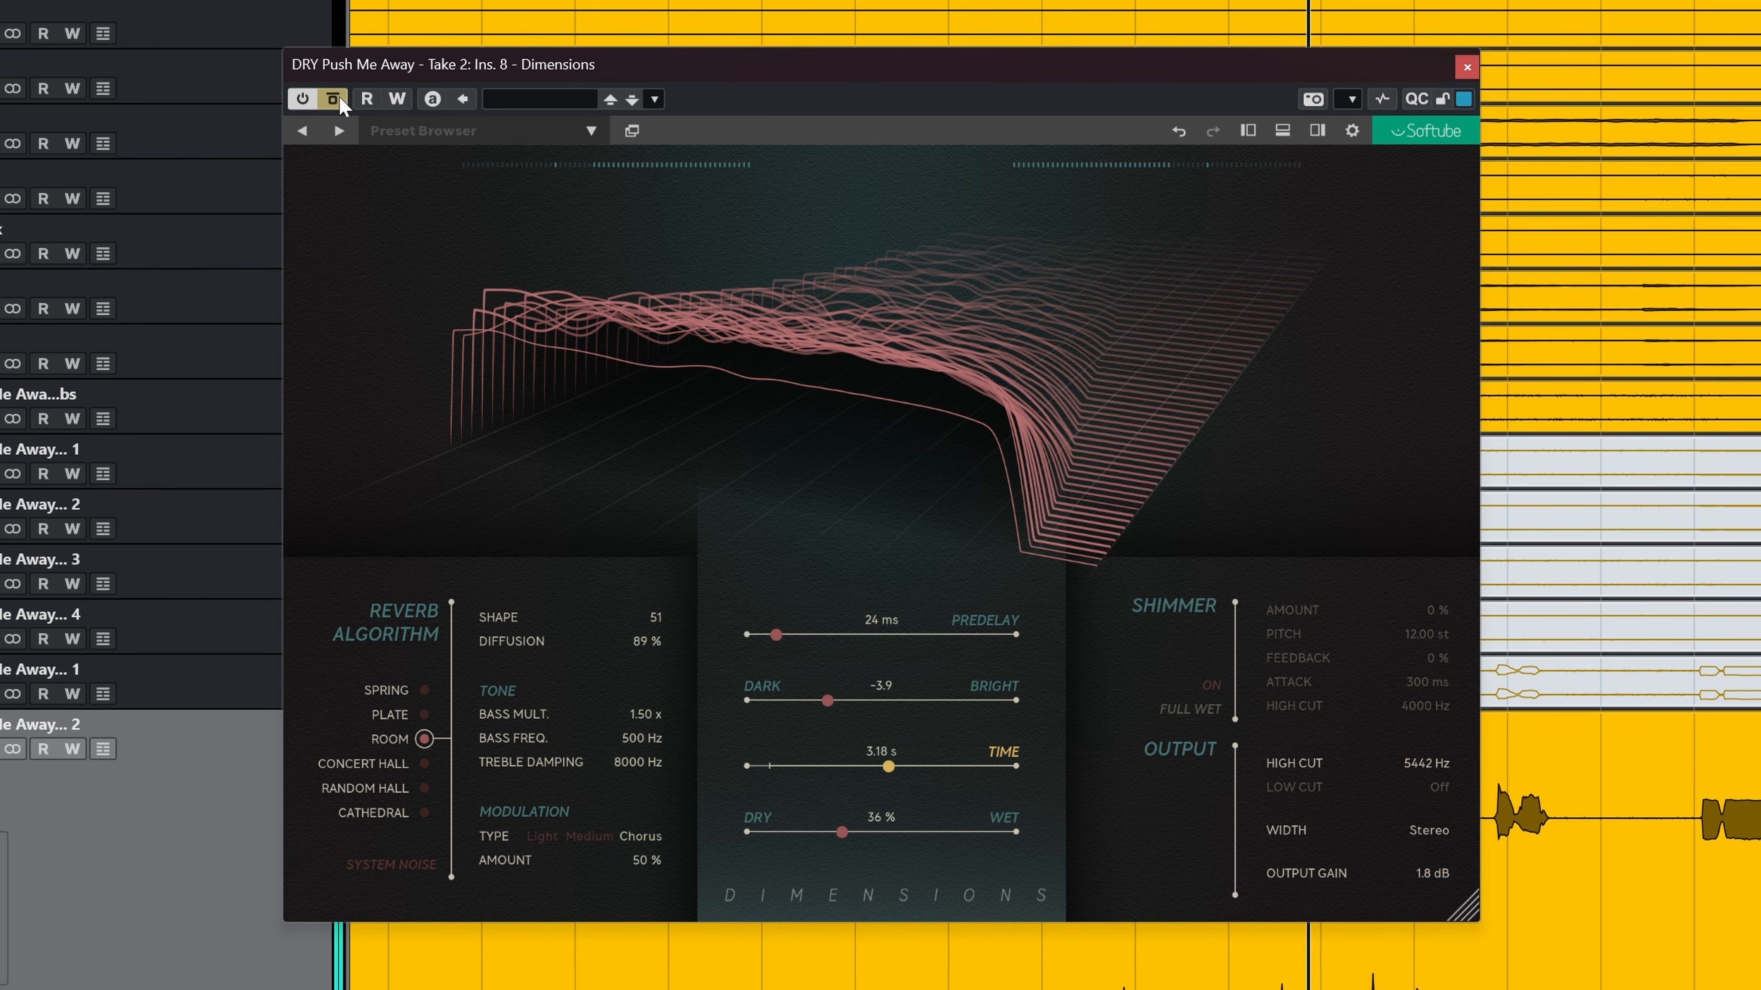
pyautogui.click(335, 99)
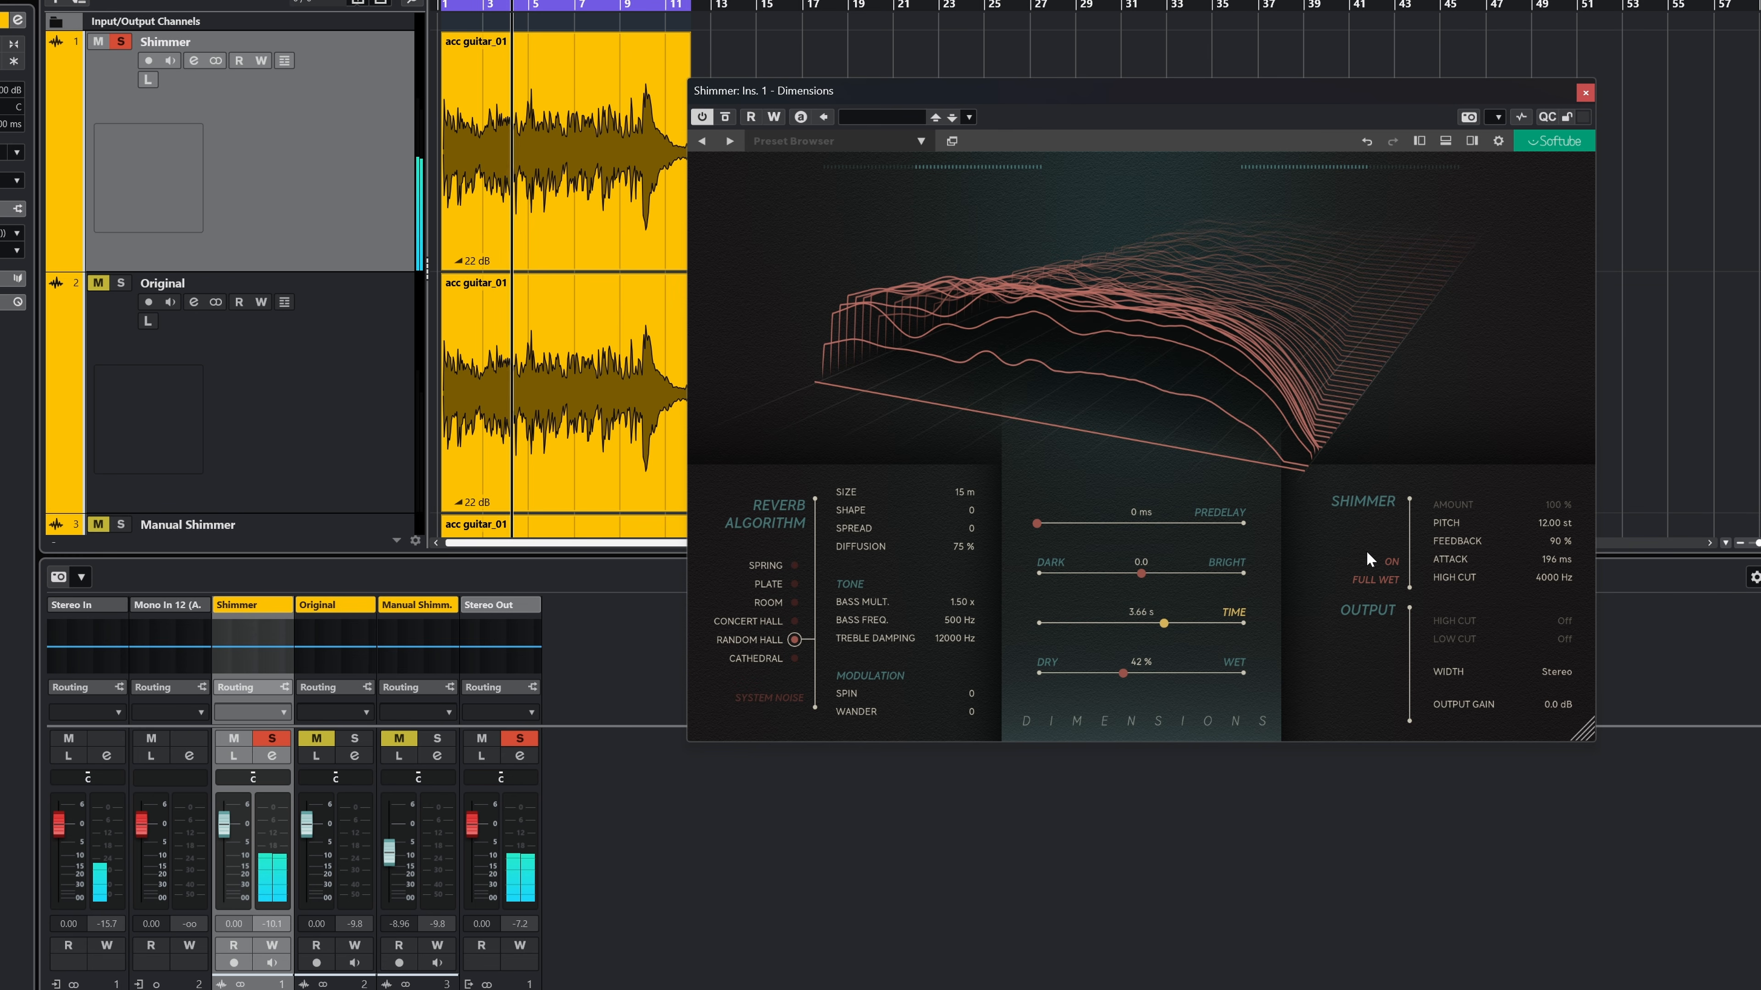
# Step: On the Shimmer guitar track's reverb, raise the Dry/Wet mix to 47 % and try adjusting the Shimmer Pitch
pyautogui.moveTo(1122, 672); pyautogui.dragTo(1132, 673)
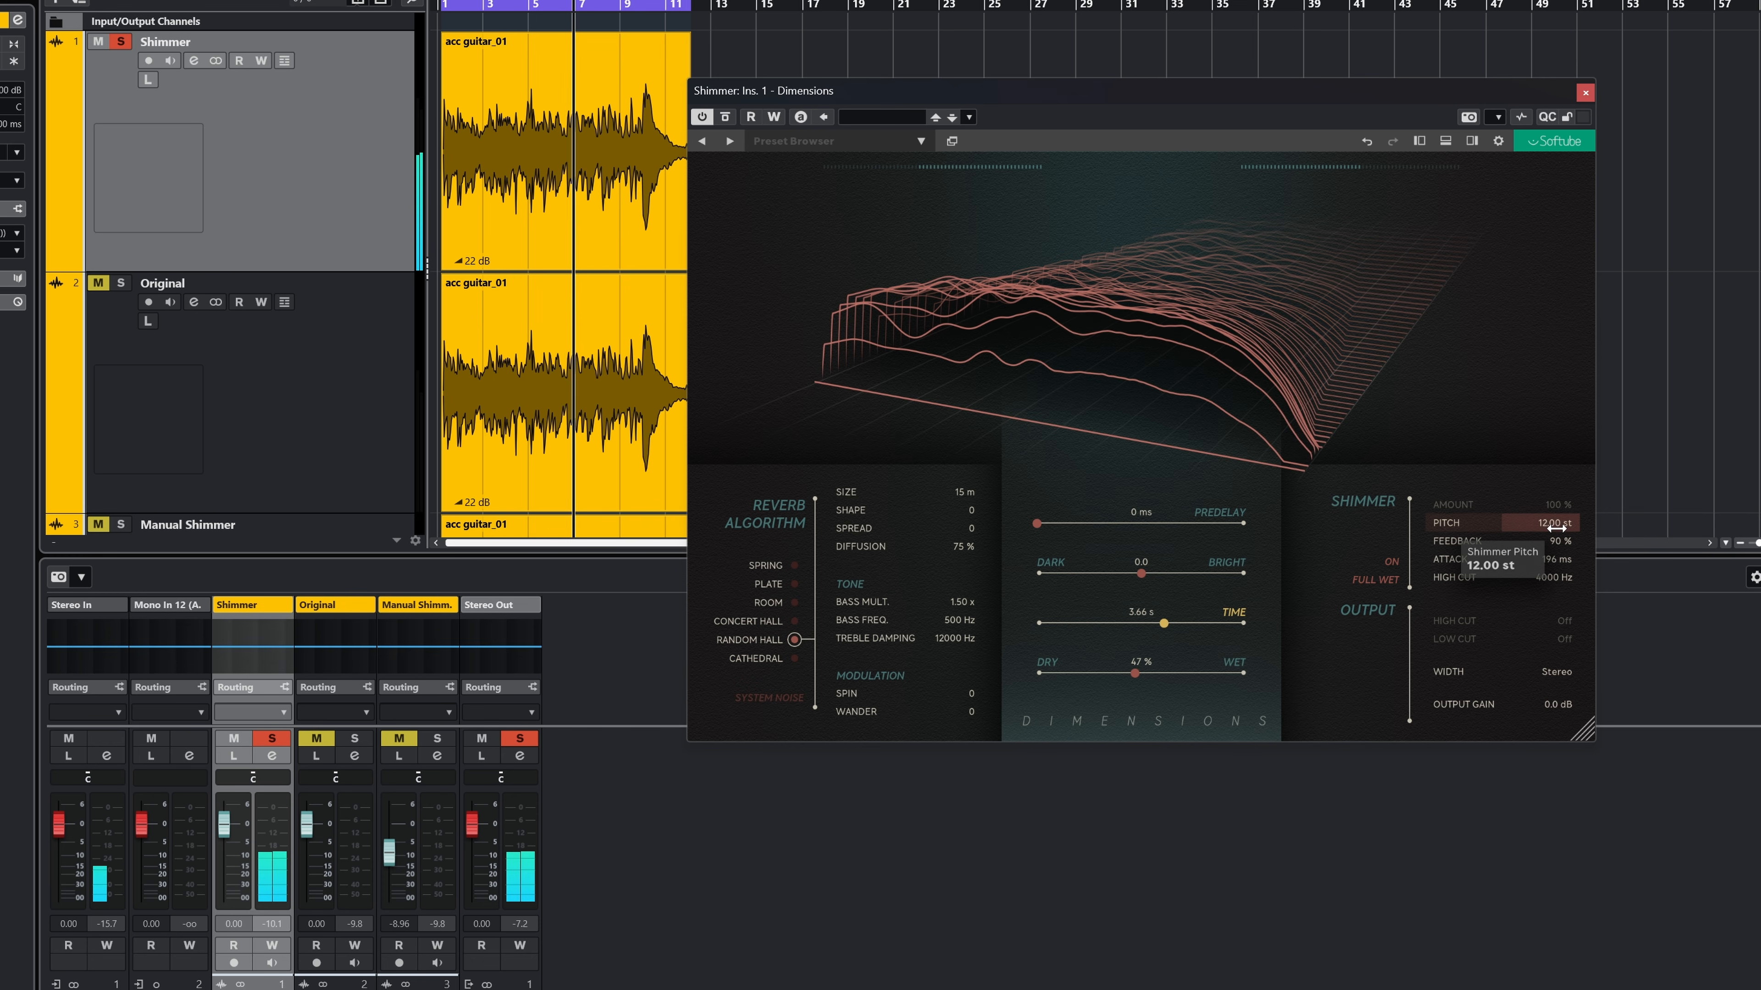
pyautogui.moveTo(1556, 528); pyautogui.dragTo(1506, 550)
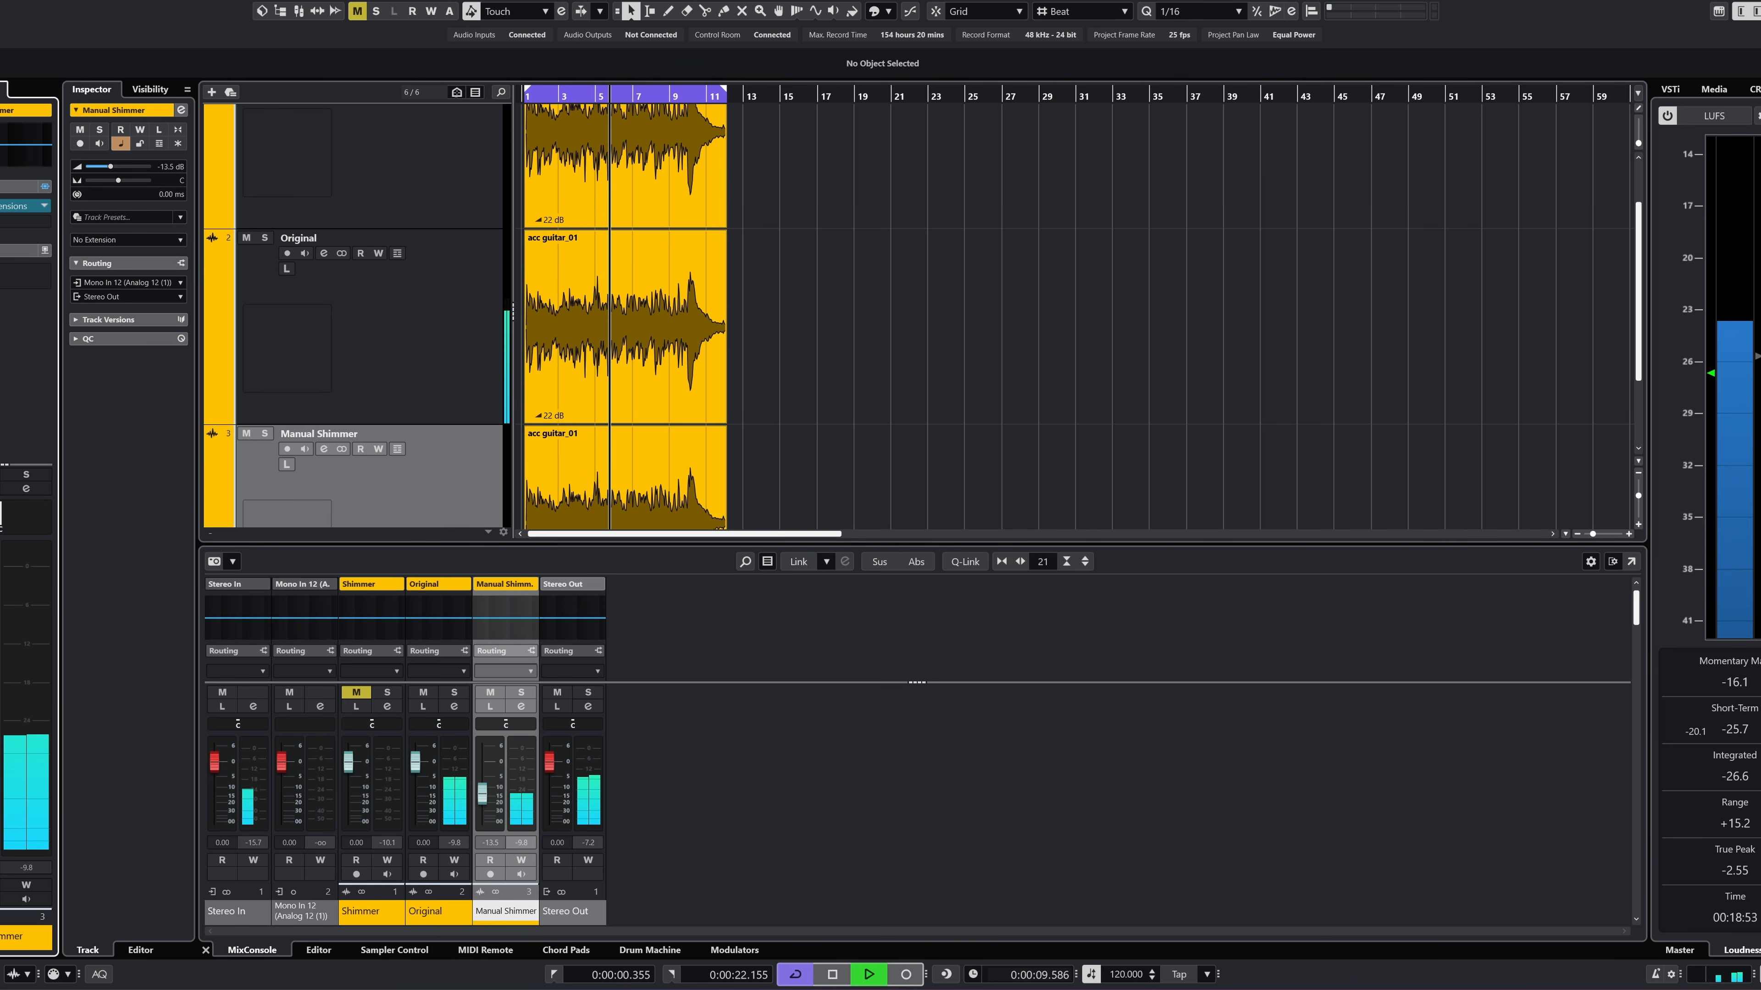
# Step: Solo the Manual Shimmer and Original guitar tracks and start playback to compare them
pyautogui.click(398, 497)
pyautogui.click(265, 433)
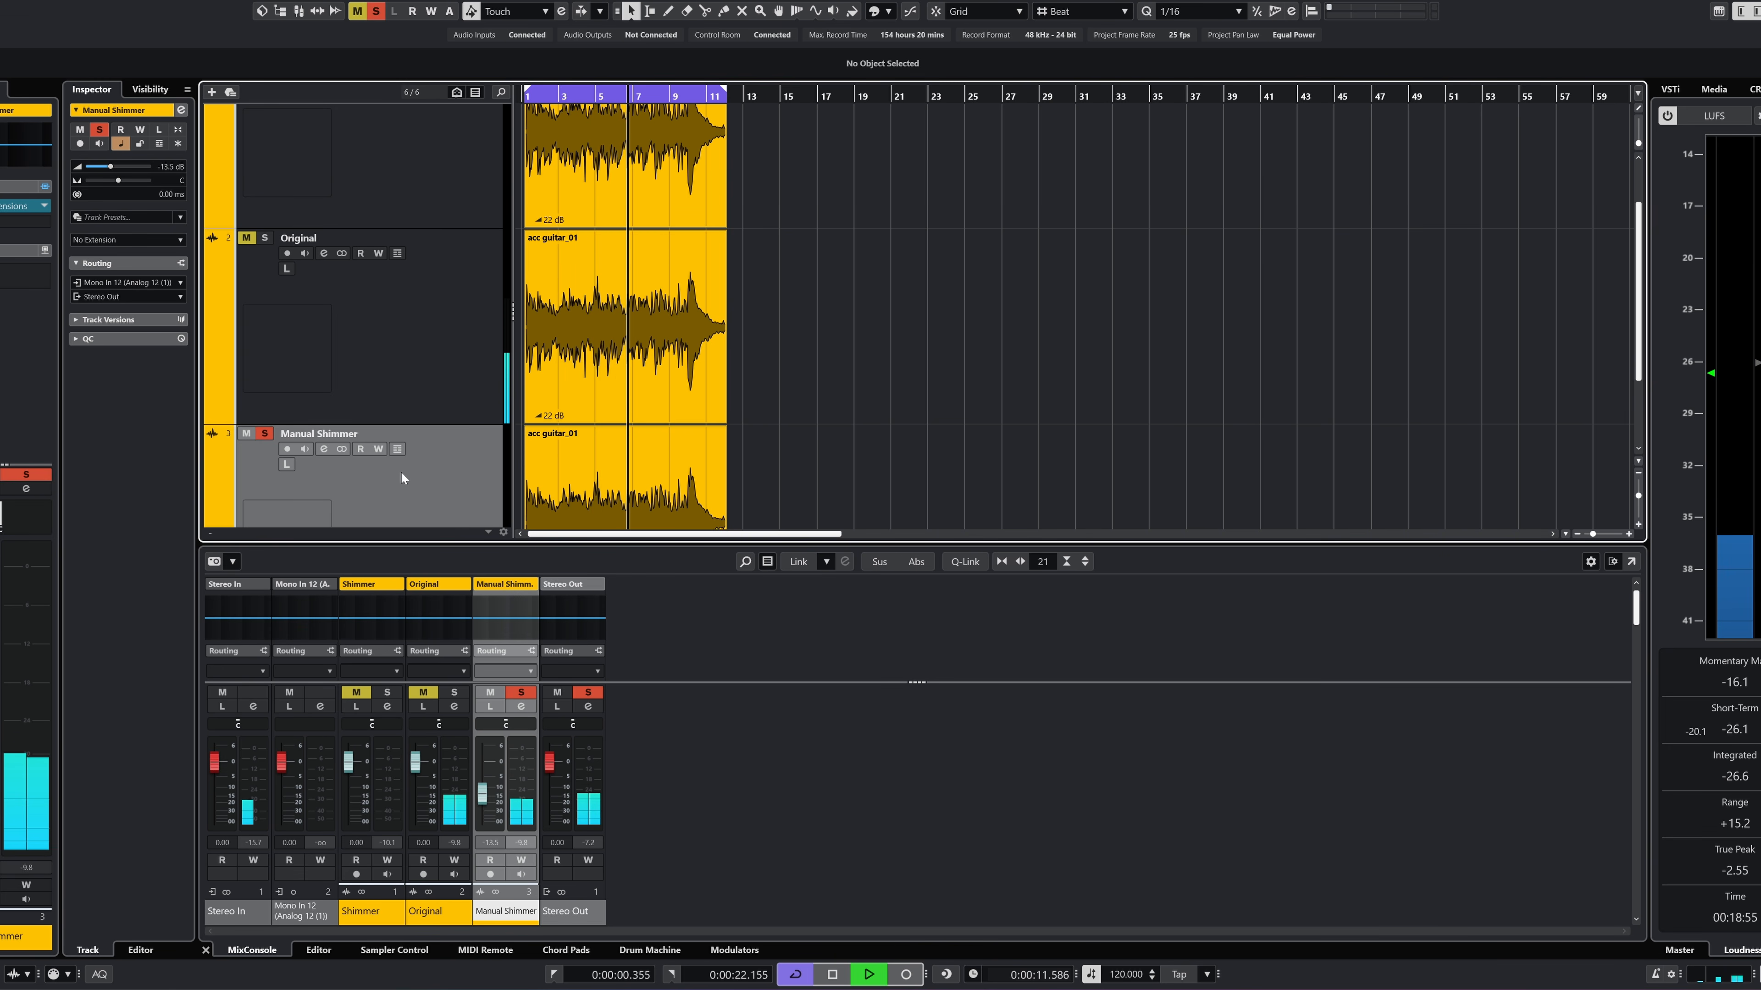
pyautogui.click(2, 205)
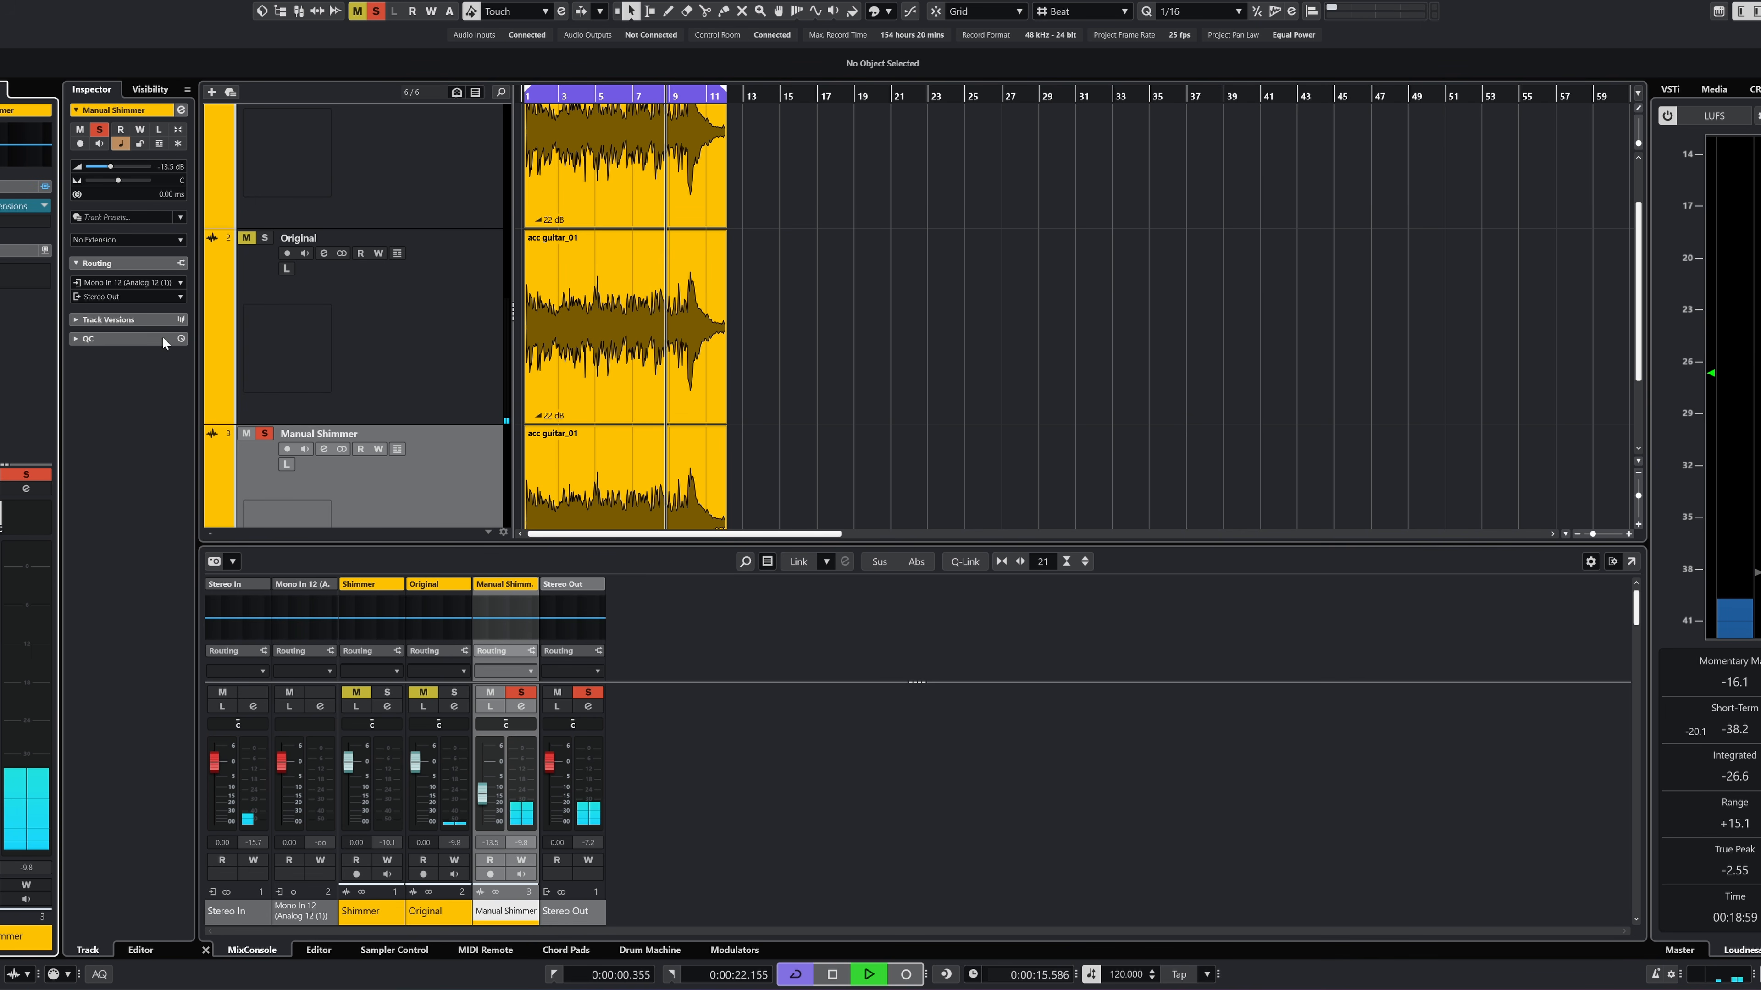
pyautogui.click(376, 479)
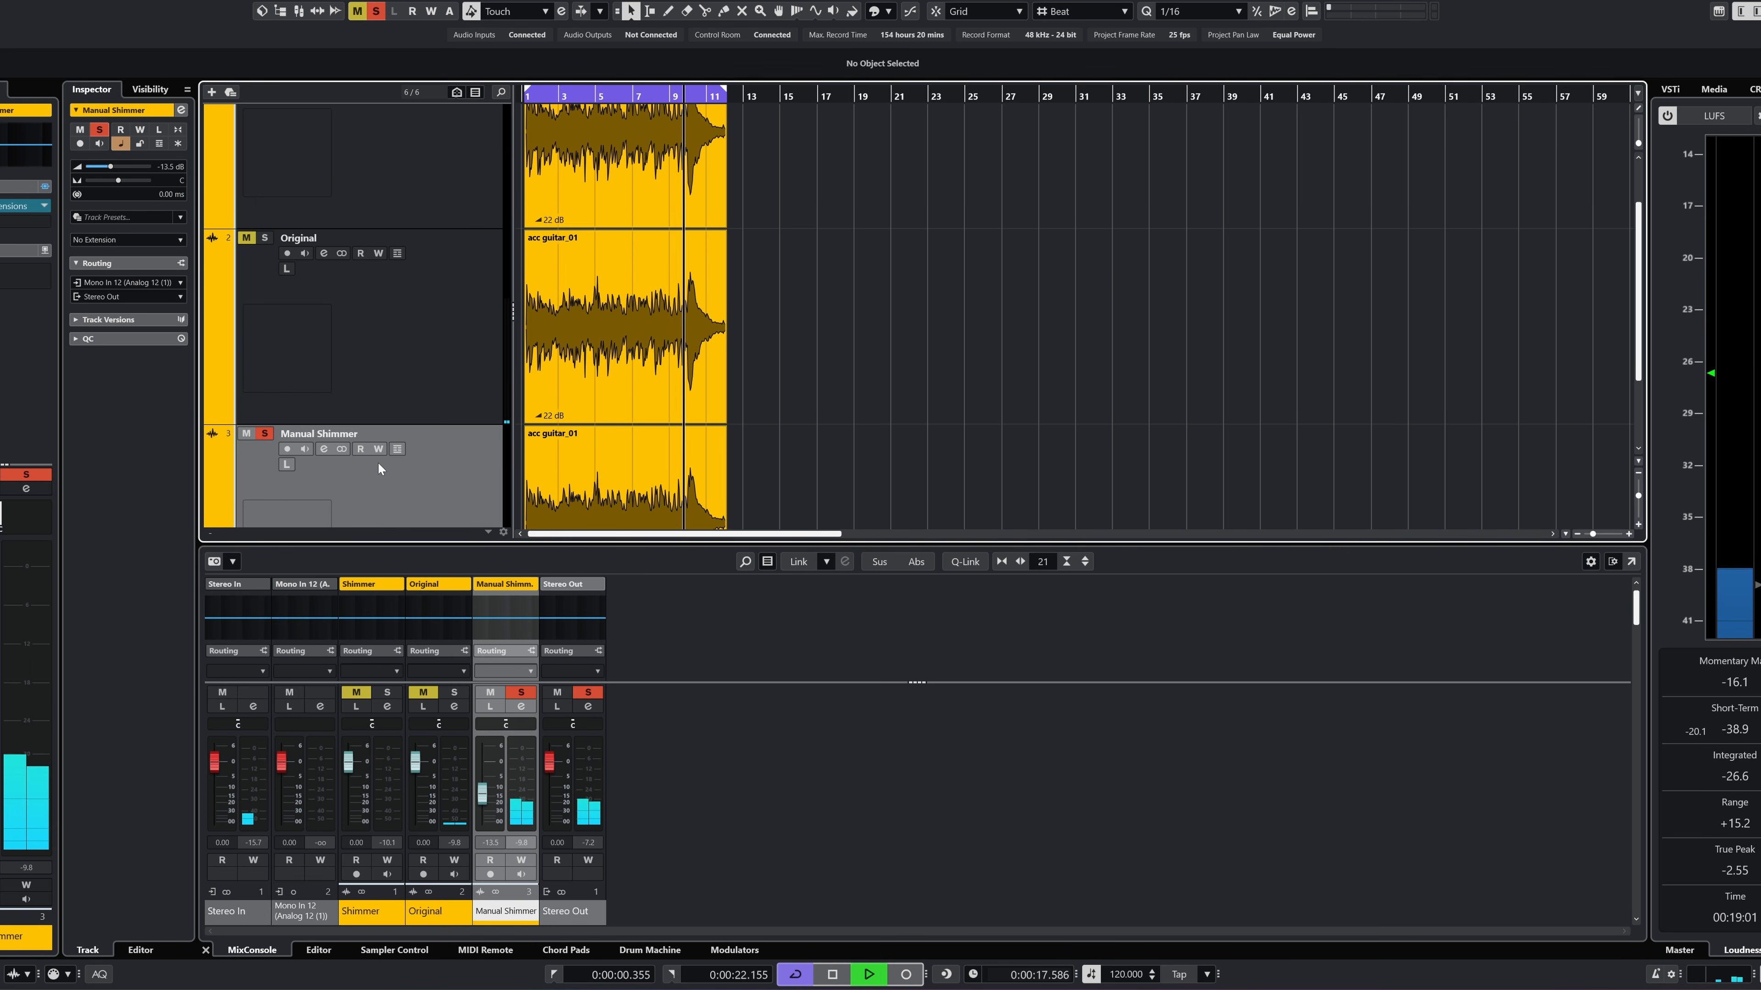
pyautogui.click(269, 239)
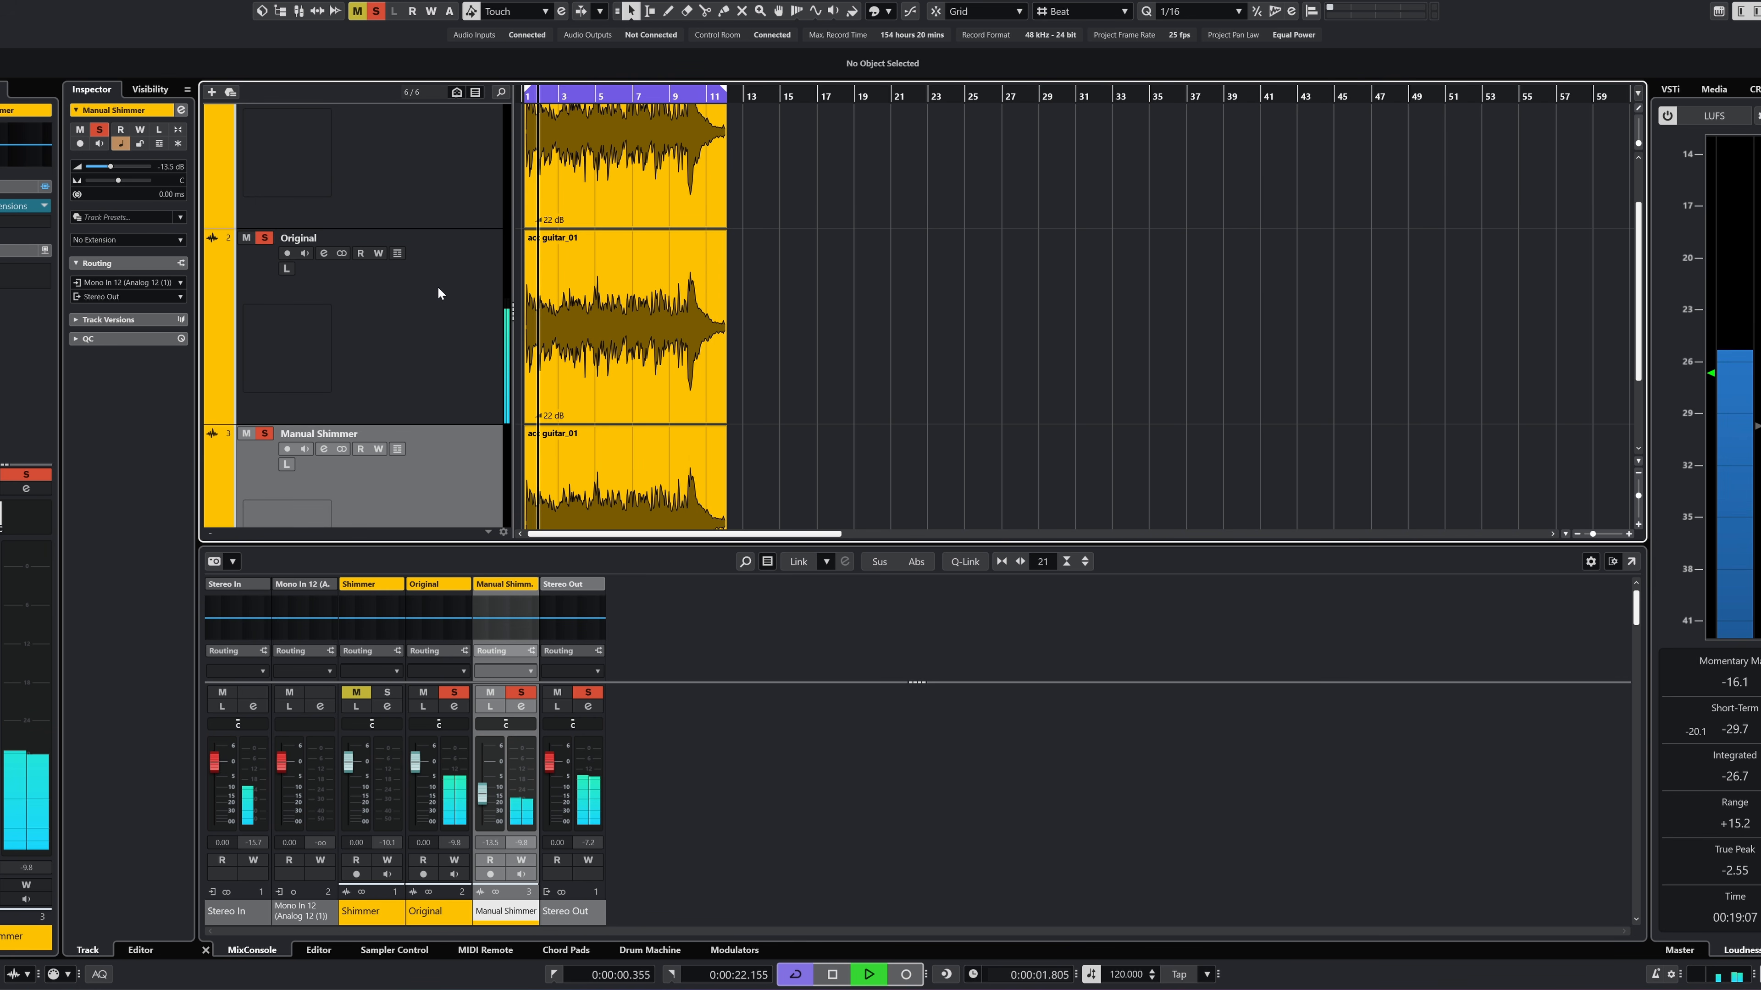
pyautogui.press('space')
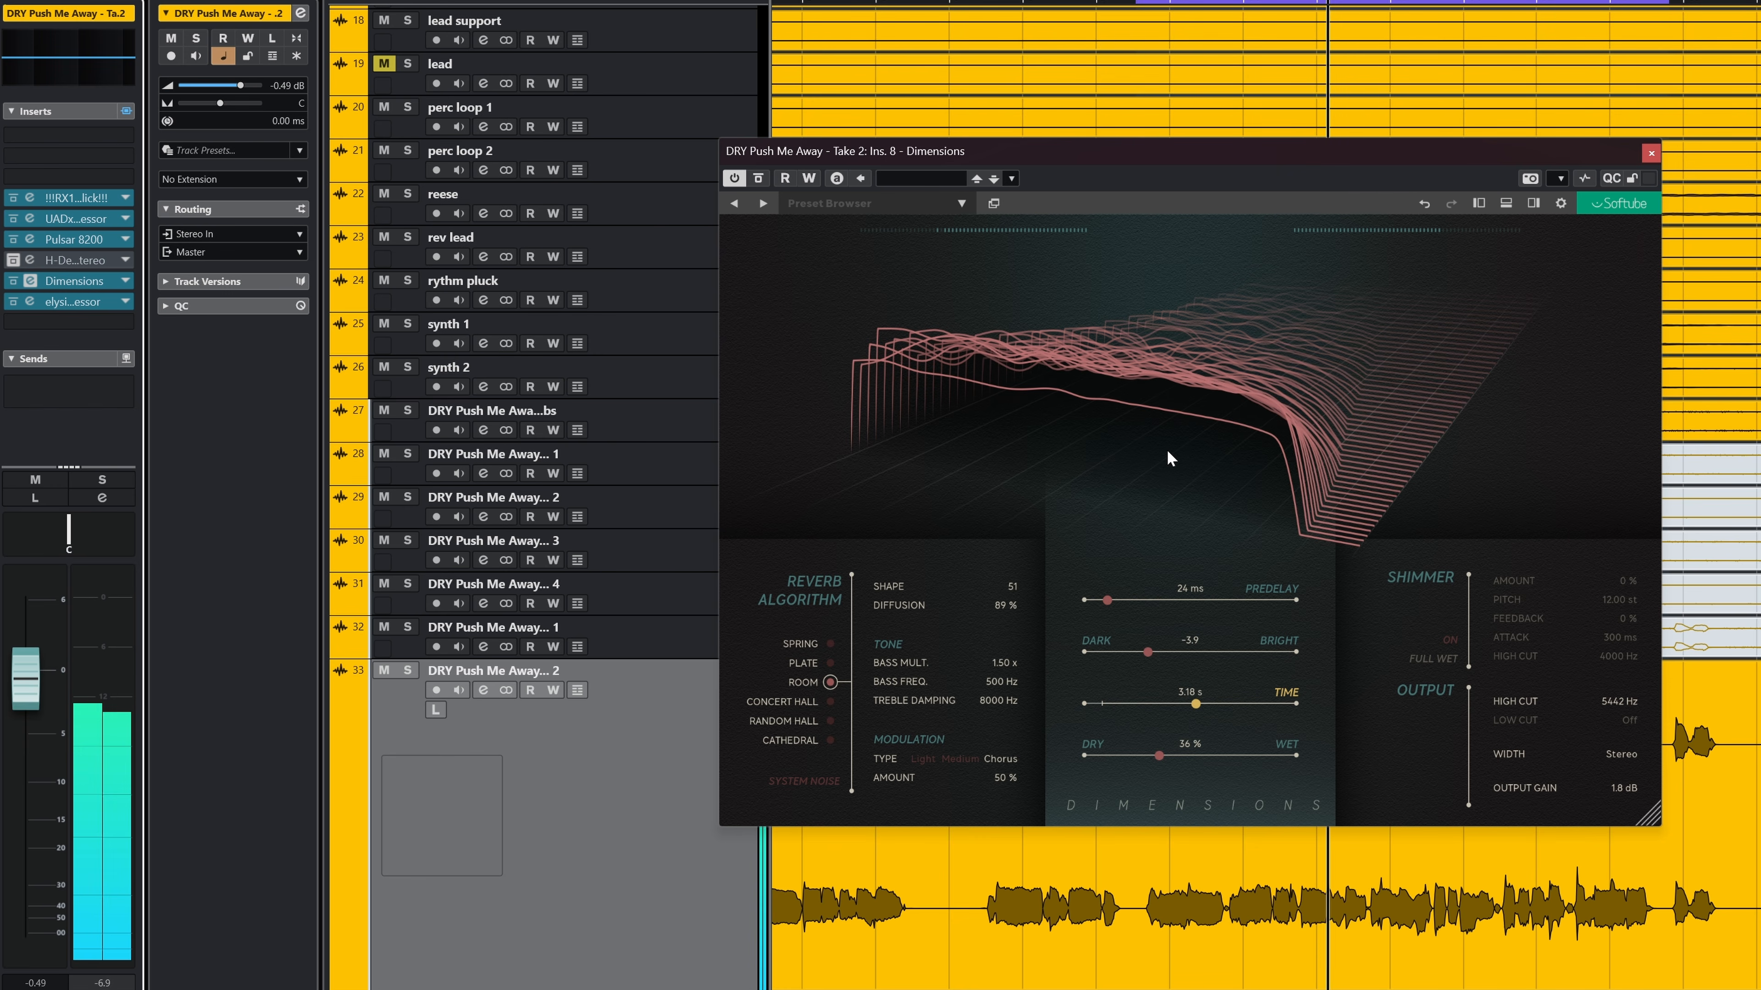
# Step: Open the elysia mpressor insert on the vocal and add one of the DRY Push Me Away vocal tracks as its side-chain source
pyautogui.click(30, 301)
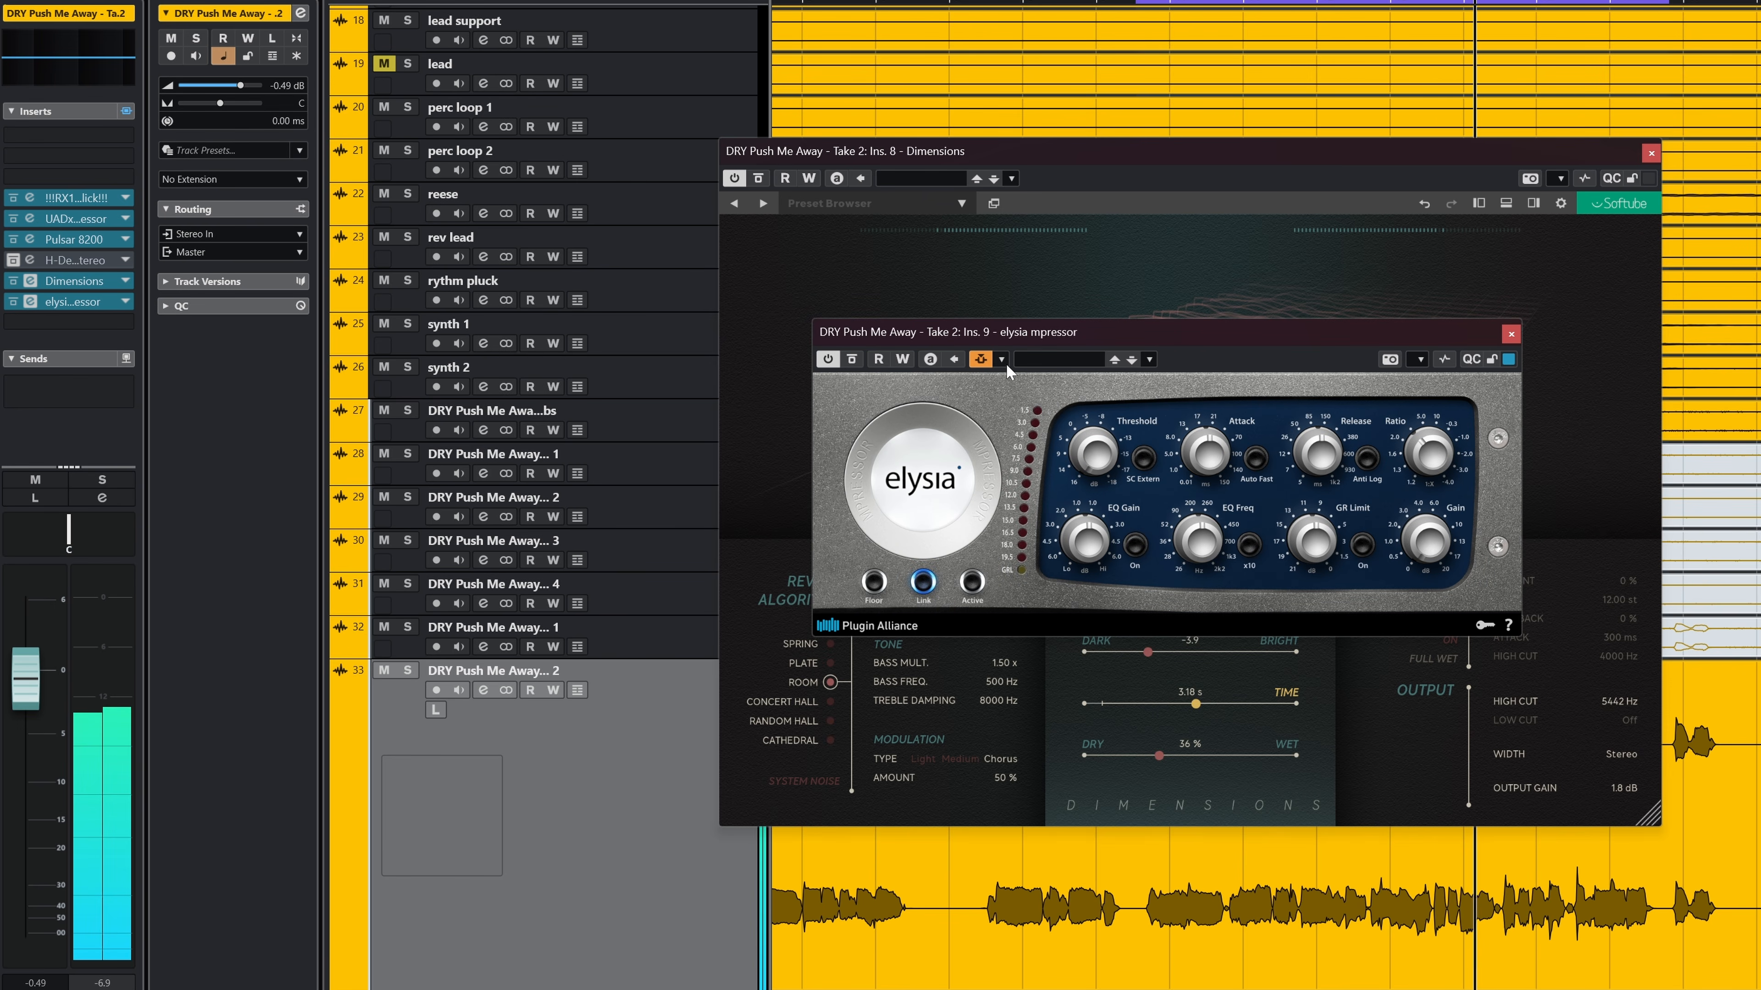
pyautogui.click(980, 358)
pyautogui.click(1231, 564)
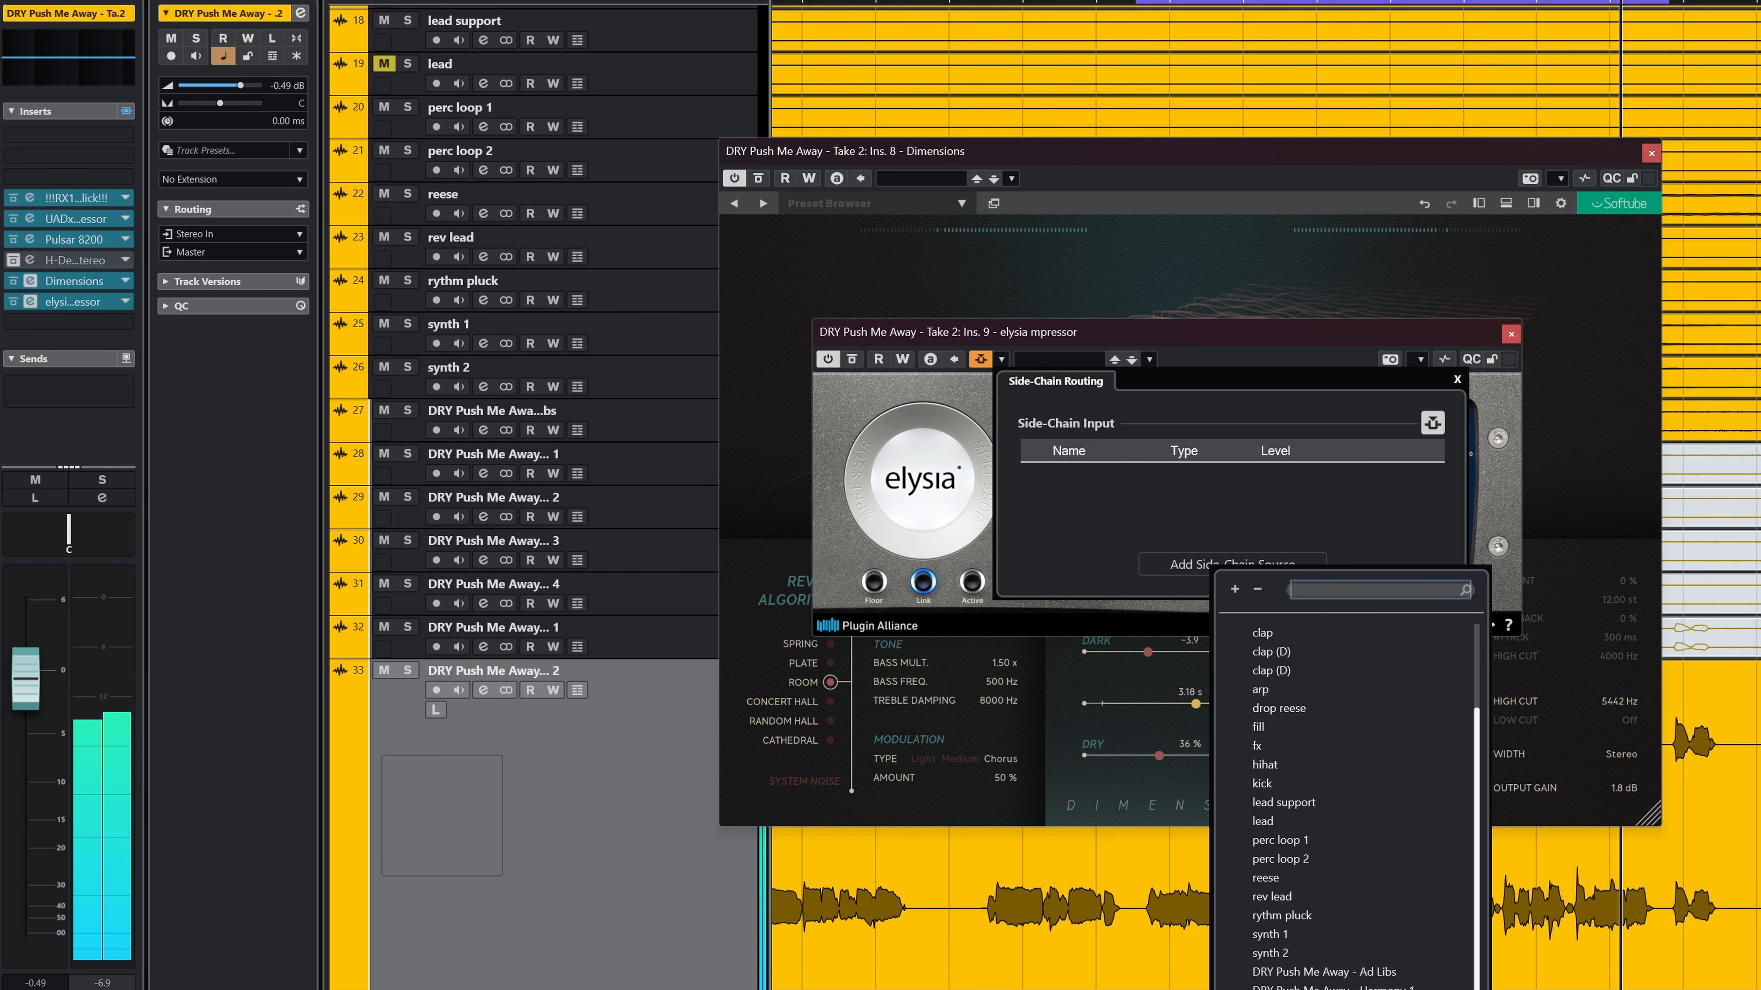
pyautogui.click(1310, 986)
pyautogui.click(884, 557)
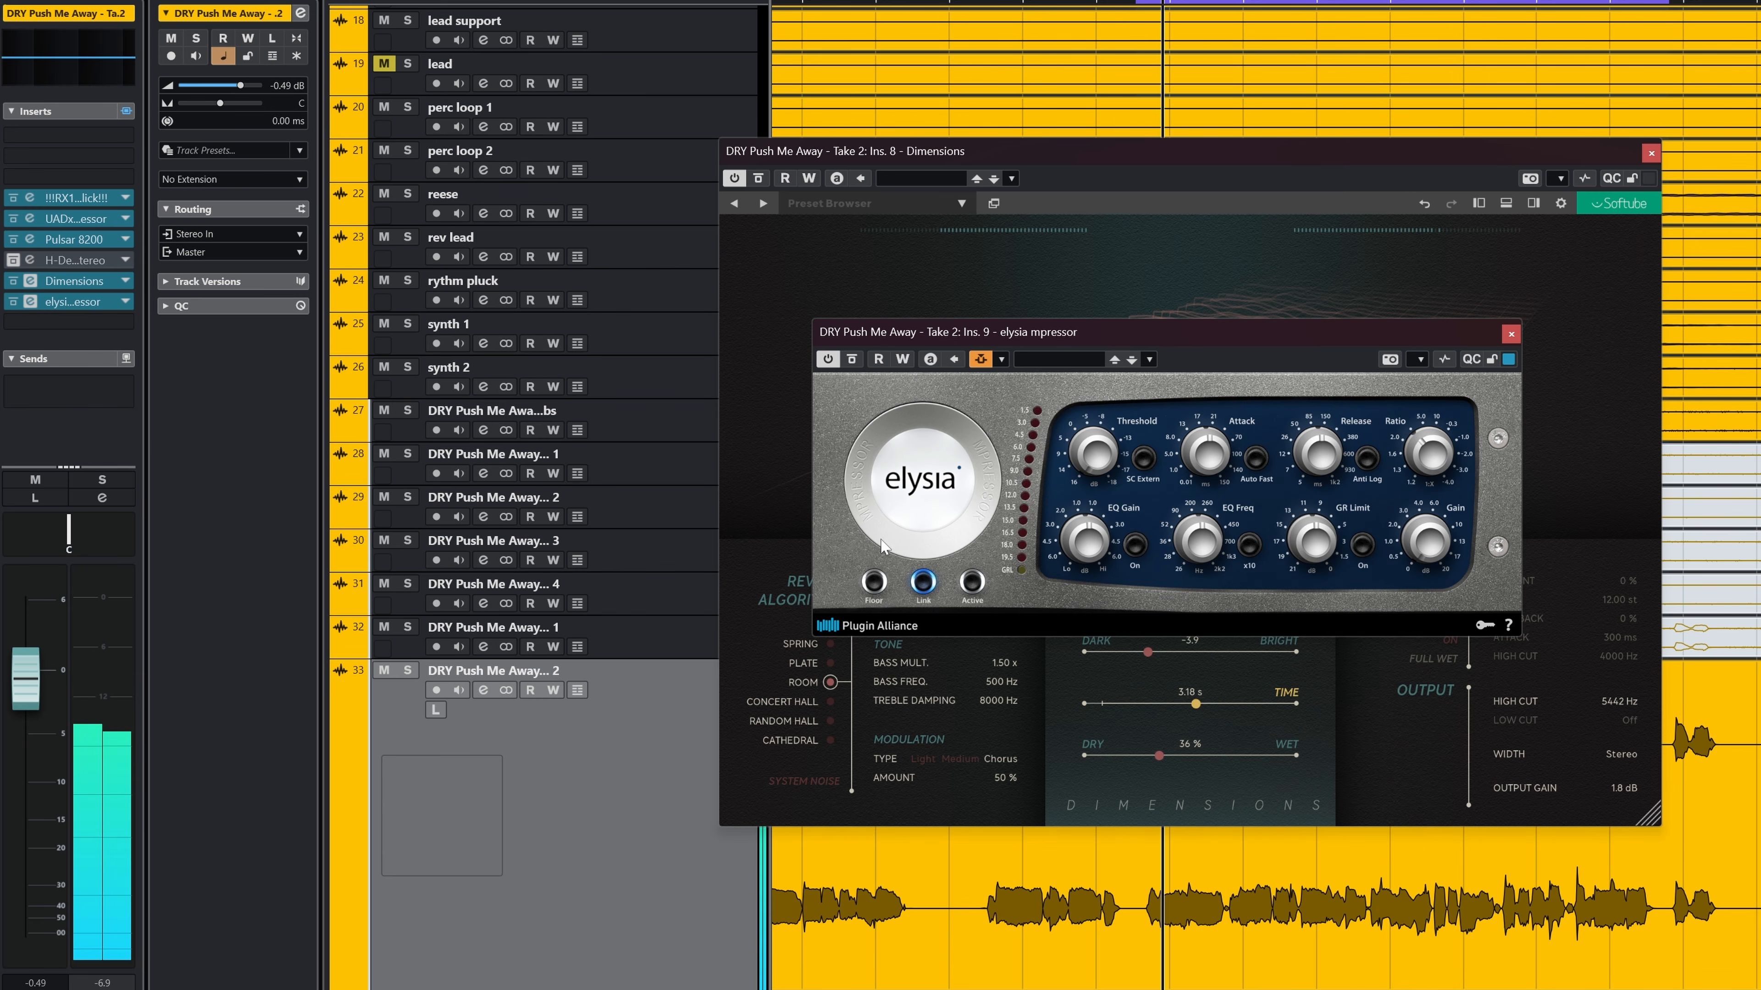